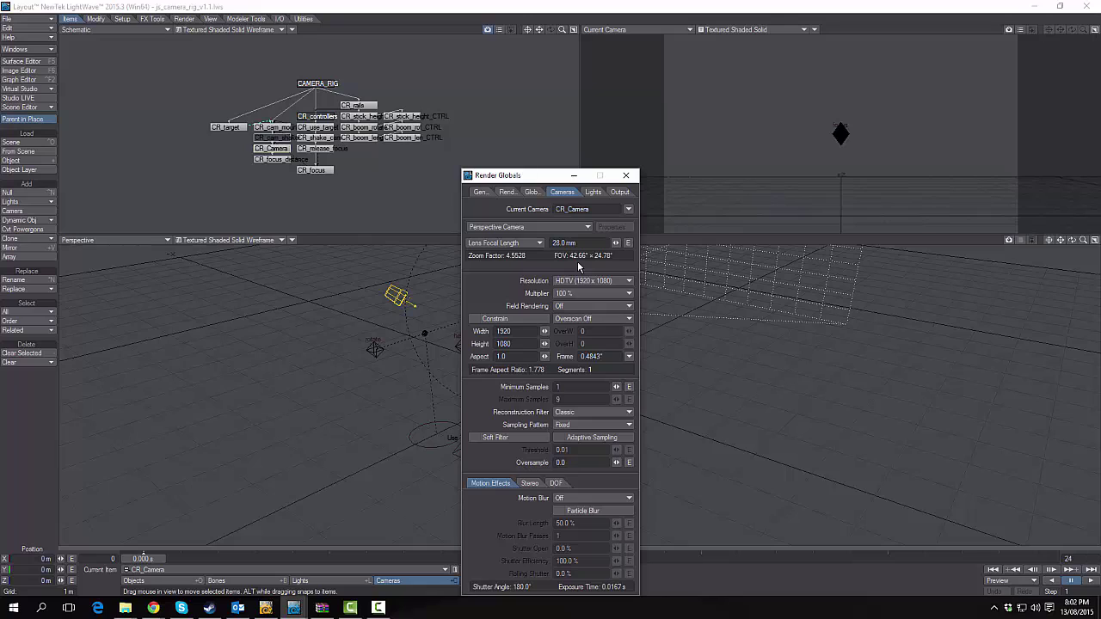
- Switch to the browser and play the Star Trek Klingon Battle reference clip muted, rewind it to 0:07, and return to Layout
key("alt+Tab")
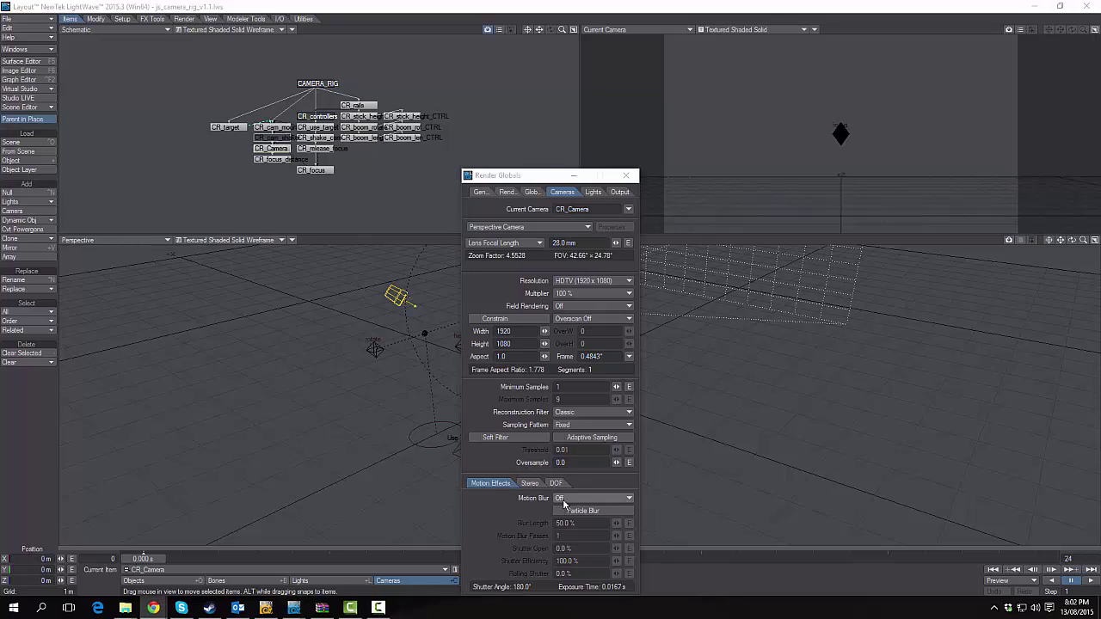
mouse_move(155, 606)
left_click(299, 569)
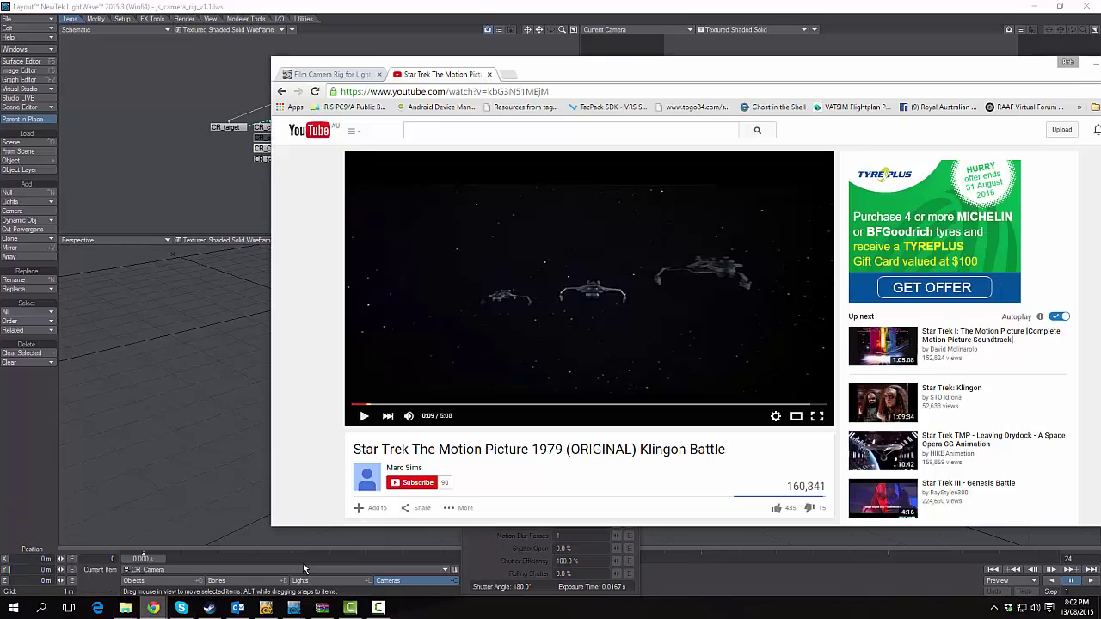
left_click(364, 417)
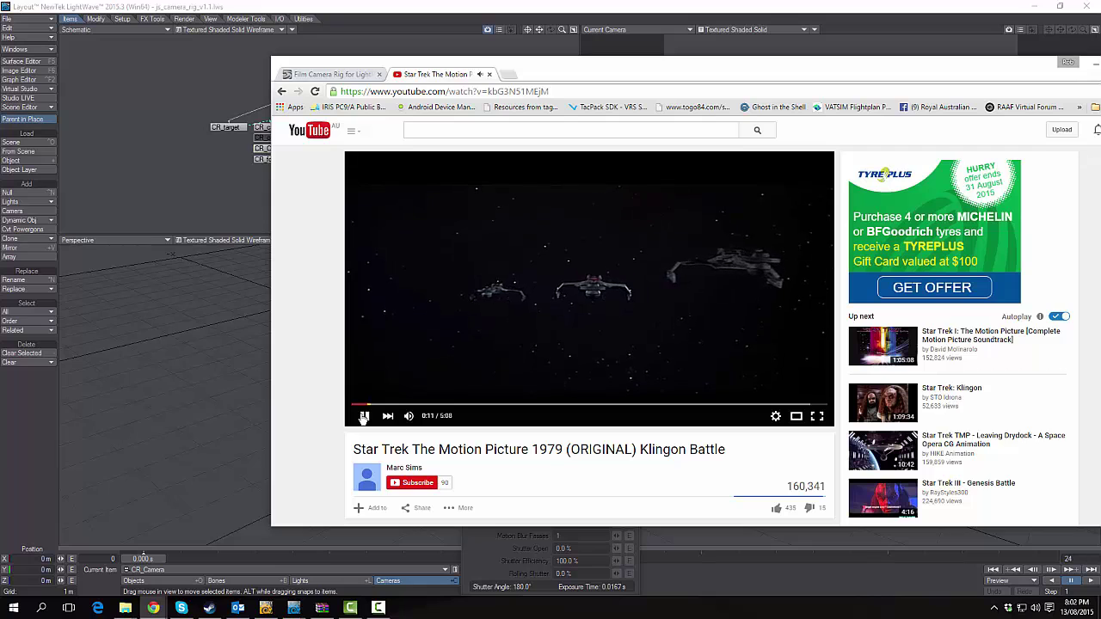
left_click(409, 416)
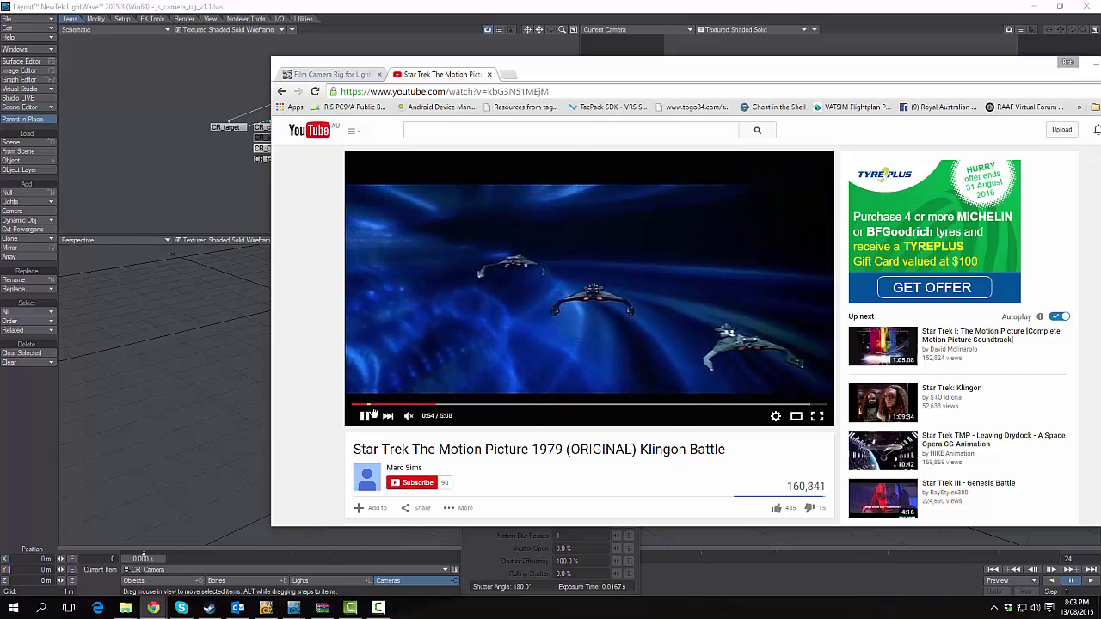
left_click(372, 404)
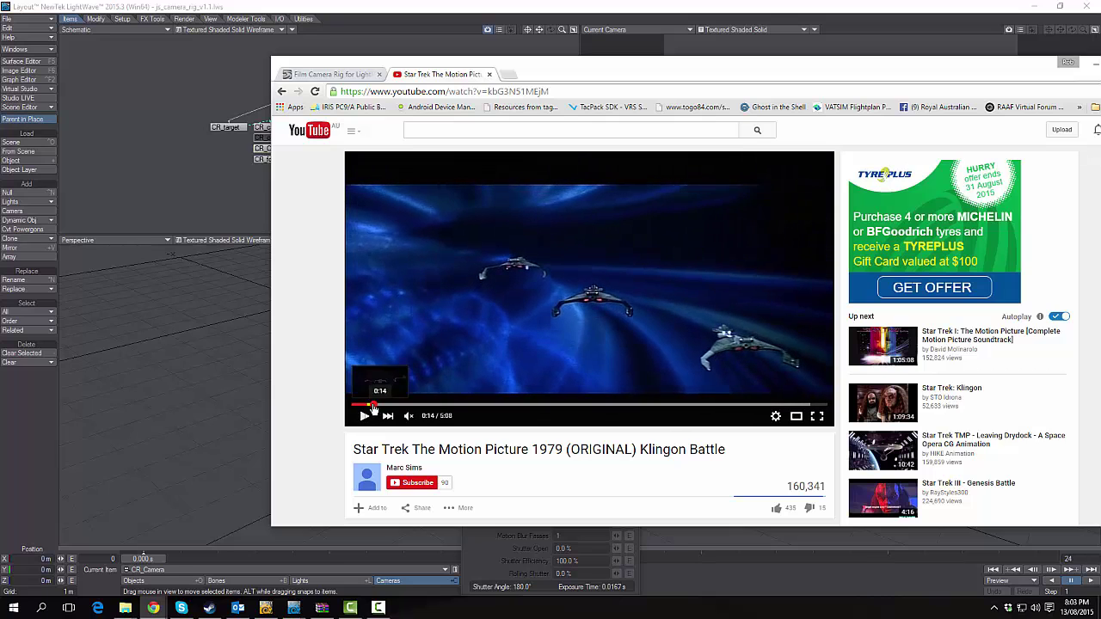
left_click(361, 404)
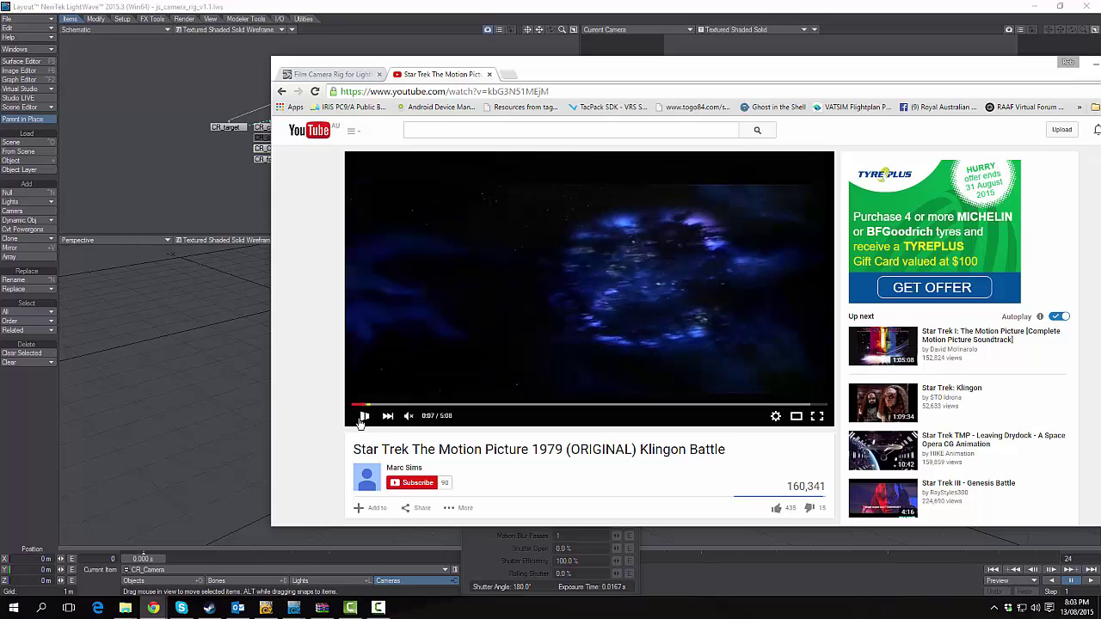
left_click(994, 560)
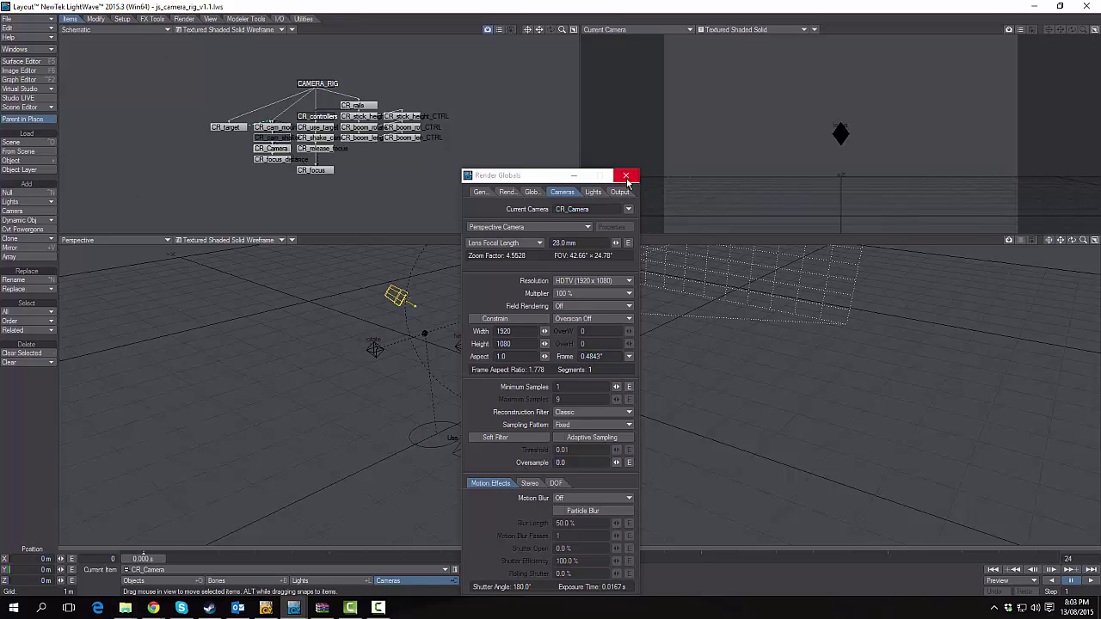
- Move the Render Globals window clear of the camera rig and select the boom rotate control
left_click_drag(522, 178, 92, 42)
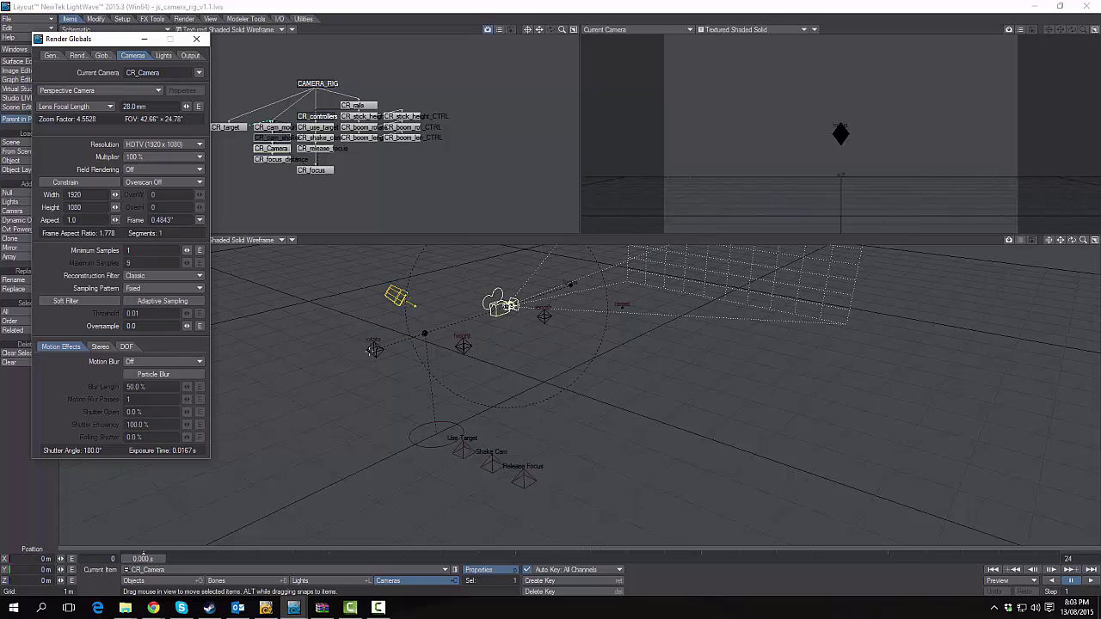
left_click(375, 347)
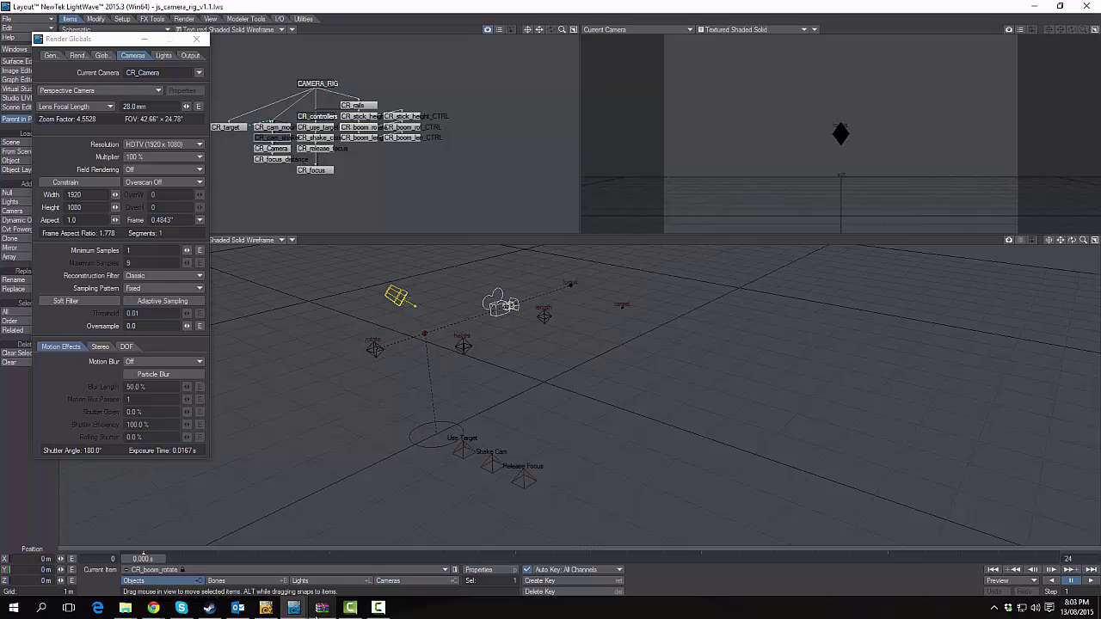
- Switch to the browser, show the Film Camera Rig page and highlight its address artstorm.net/journal/2011/10/camera-rig-lightwave-3d/, then return to Layout
mouse_move(170, 609)
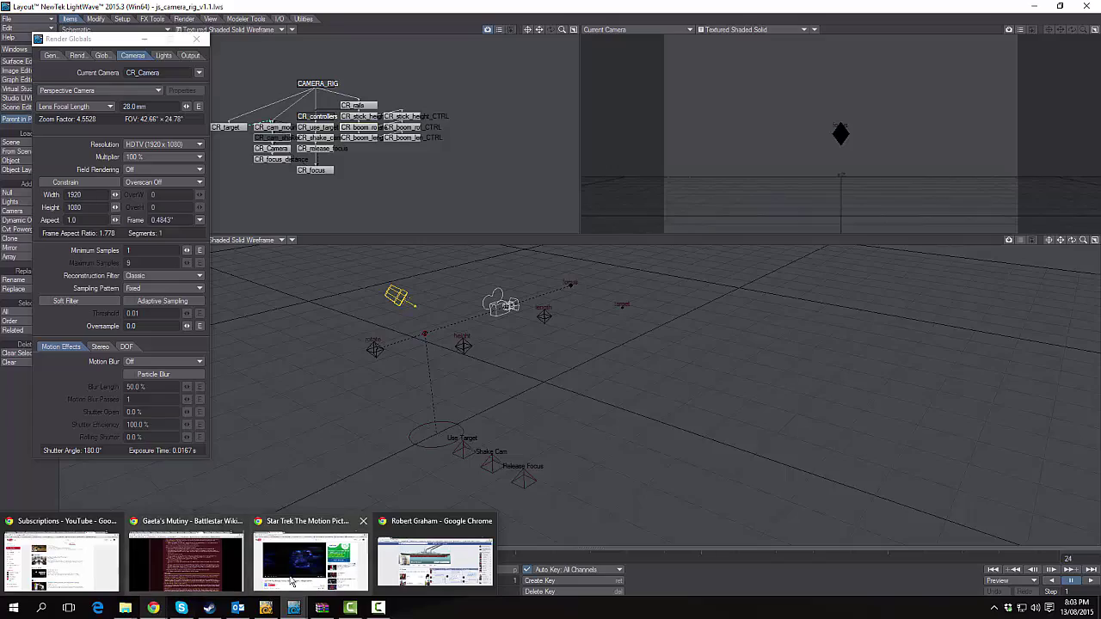
mouse_move(109, 557)
mouse_move(158, 555)
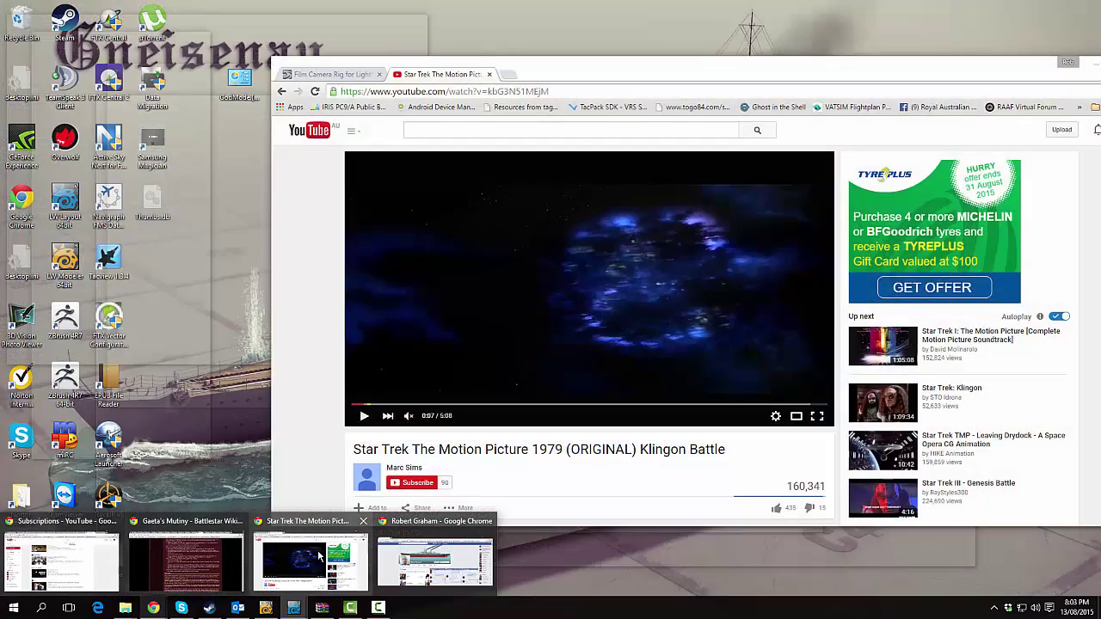
left_click(309, 563)
left_click(327, 75)
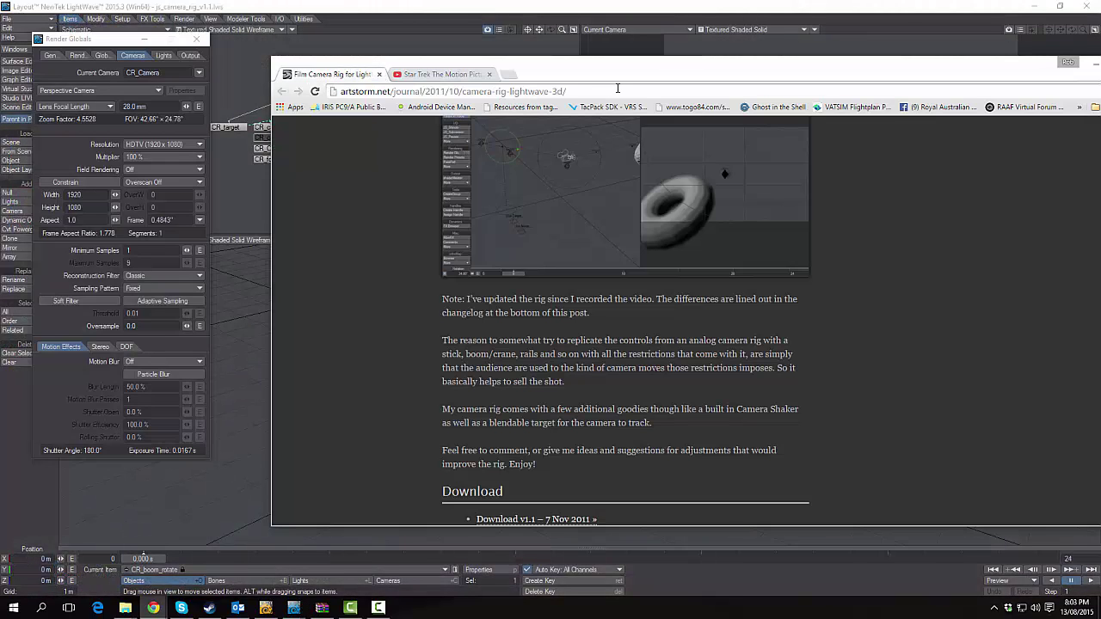
left_click_drag(617, 90, 340, 91)
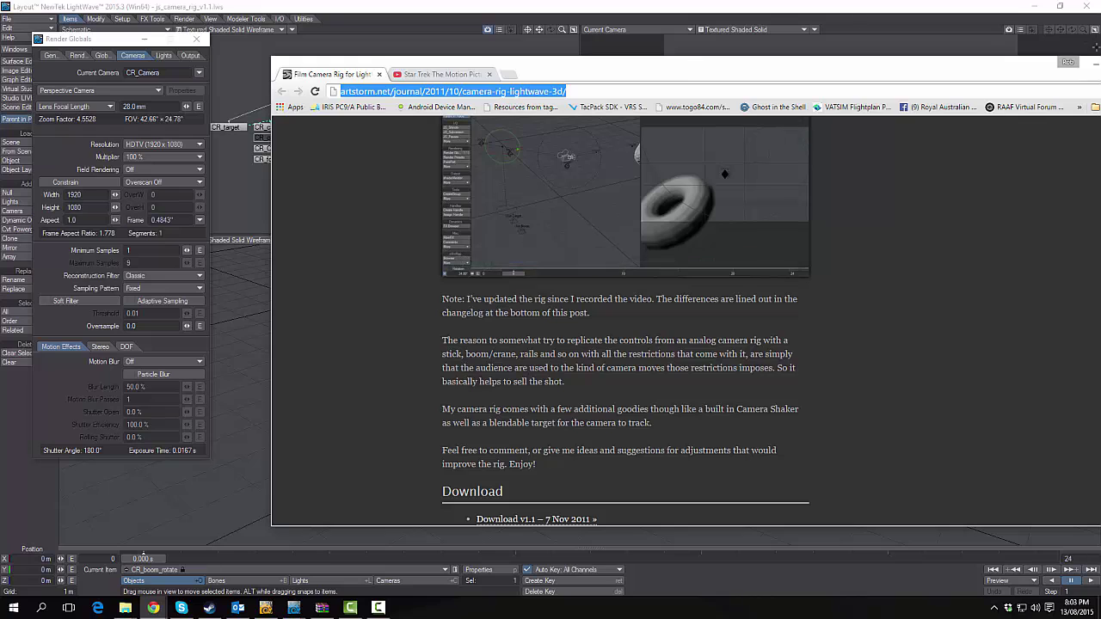
left_click(1085, 64)
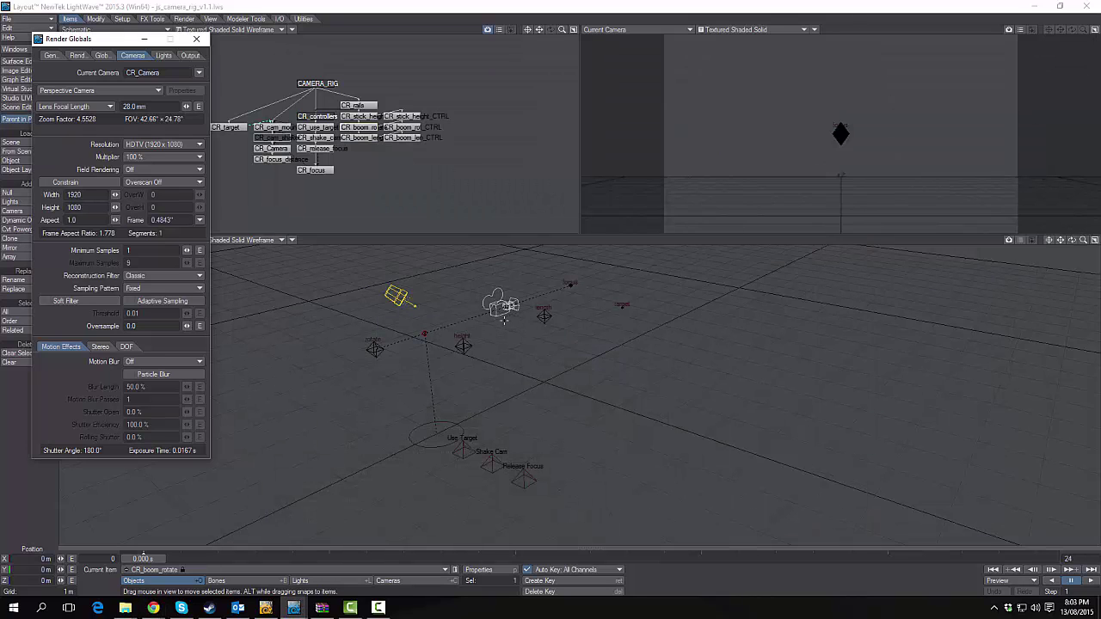
- Try rotating the boom rotate control about 8.8° in heading and undo the rotation
left_click(375, 350)
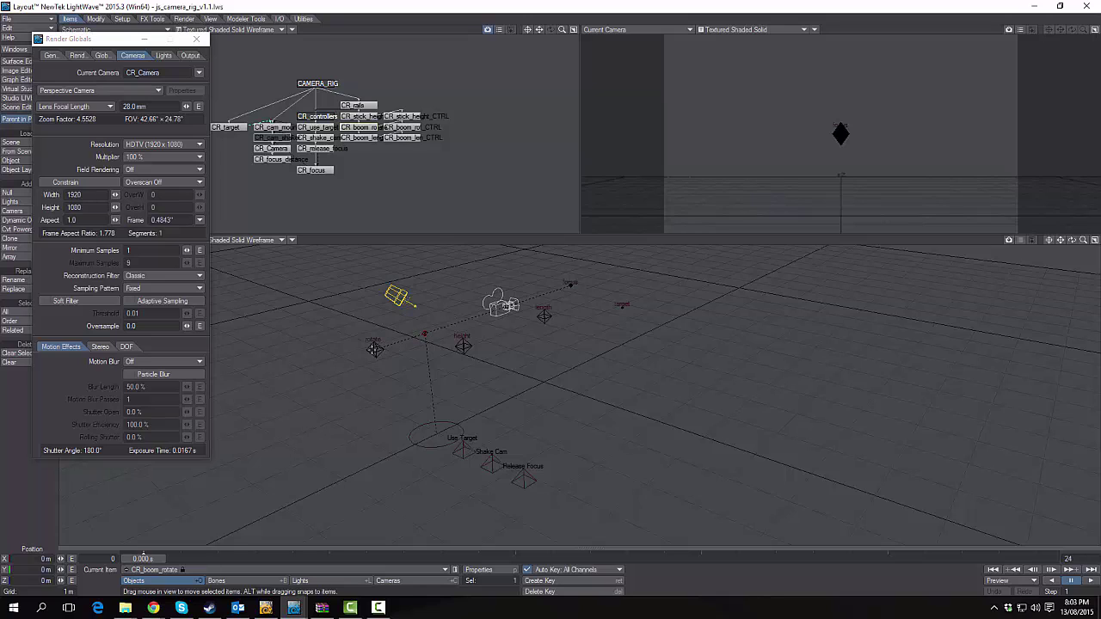
key("y")
mouse_move(464, 331)
left_mouse_down()
mouse_move(482, 331)
mouse_move(404, 332)
mouse_move(443, 332)
left_mouse_up()
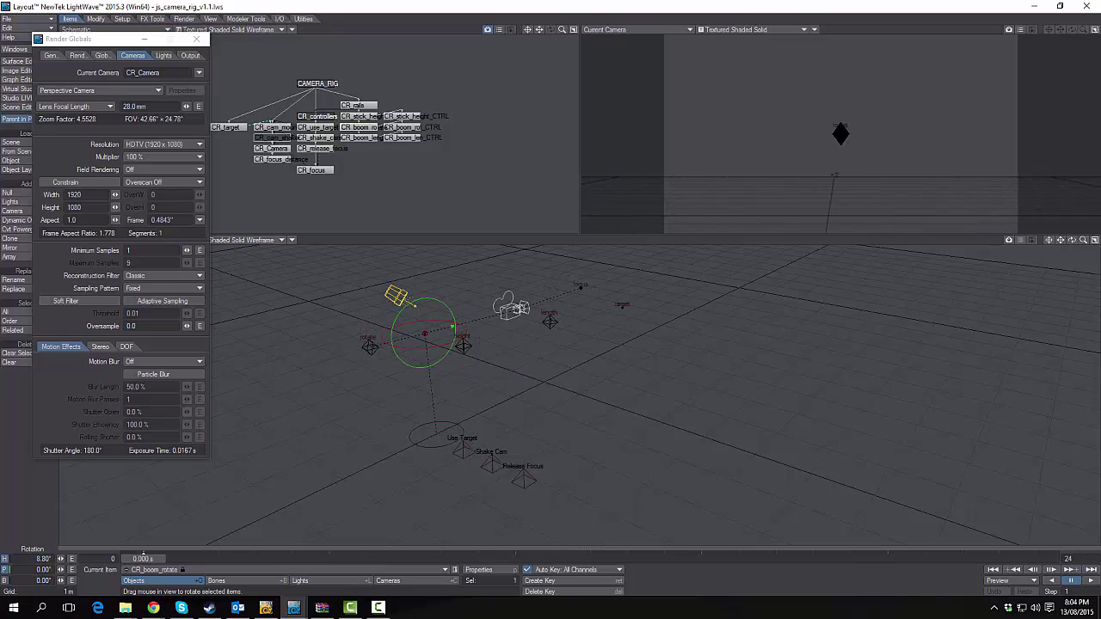
key("ctrl+z")
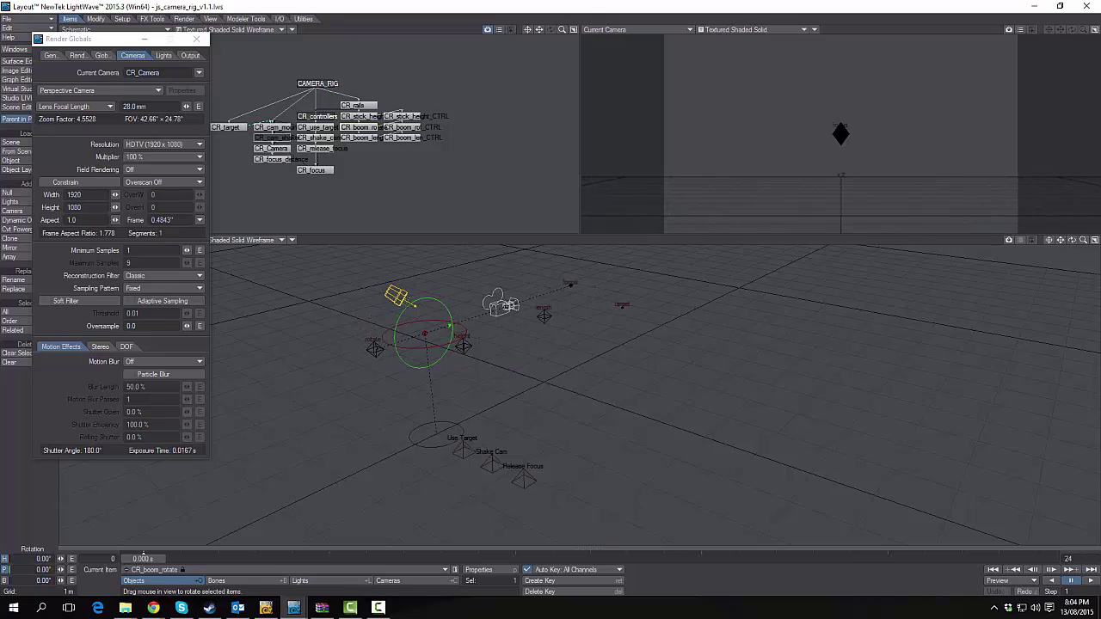
- Select the Use Target, Shake Cam and rails controls of the rig one after another to examine them
left_click(466, 450)
left_click(492, 465)
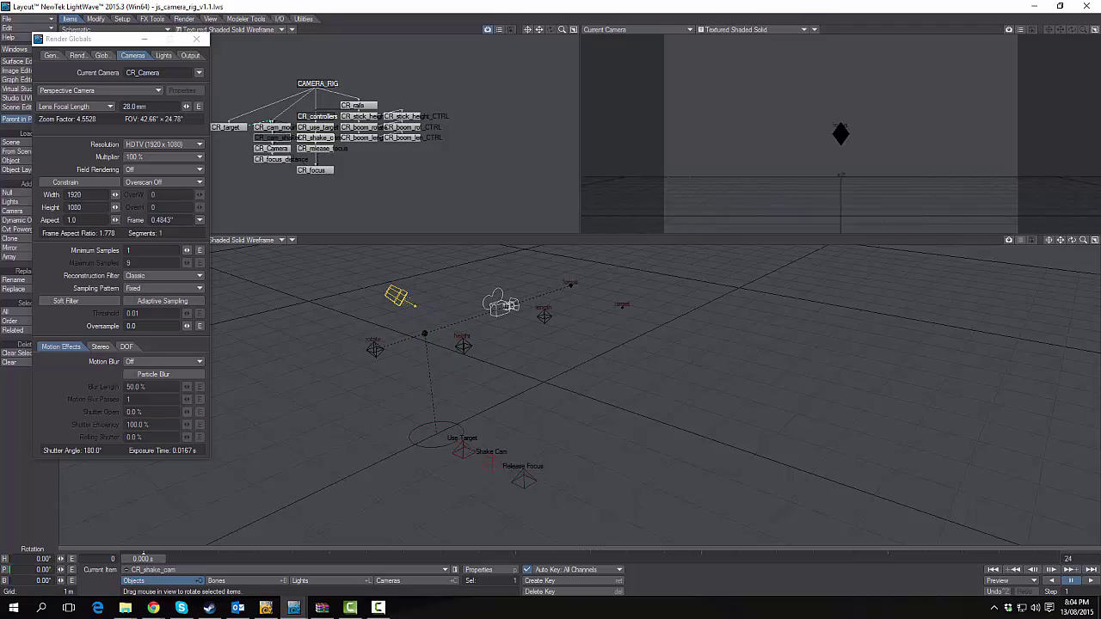
left_click(452, 430)
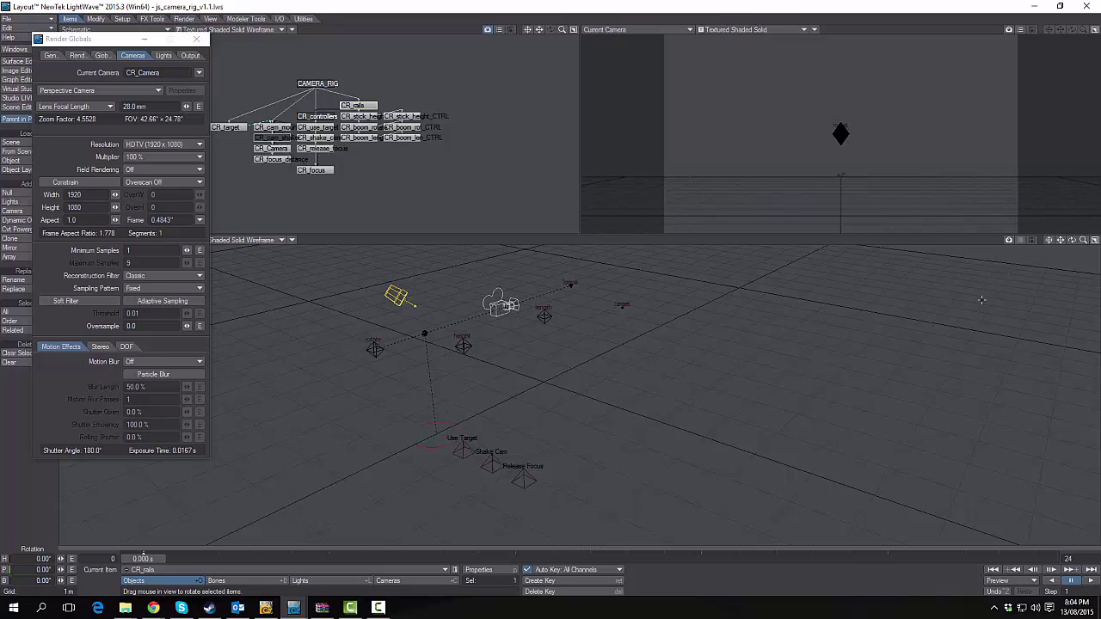
- Move the Use Target control to 1 m along Z so the camera tracks the target
mouse_move(1083, 240)
left_mouse_down()
mouse_move(946, 240)
mouse_move(1075, 239)
left_mouse_up()
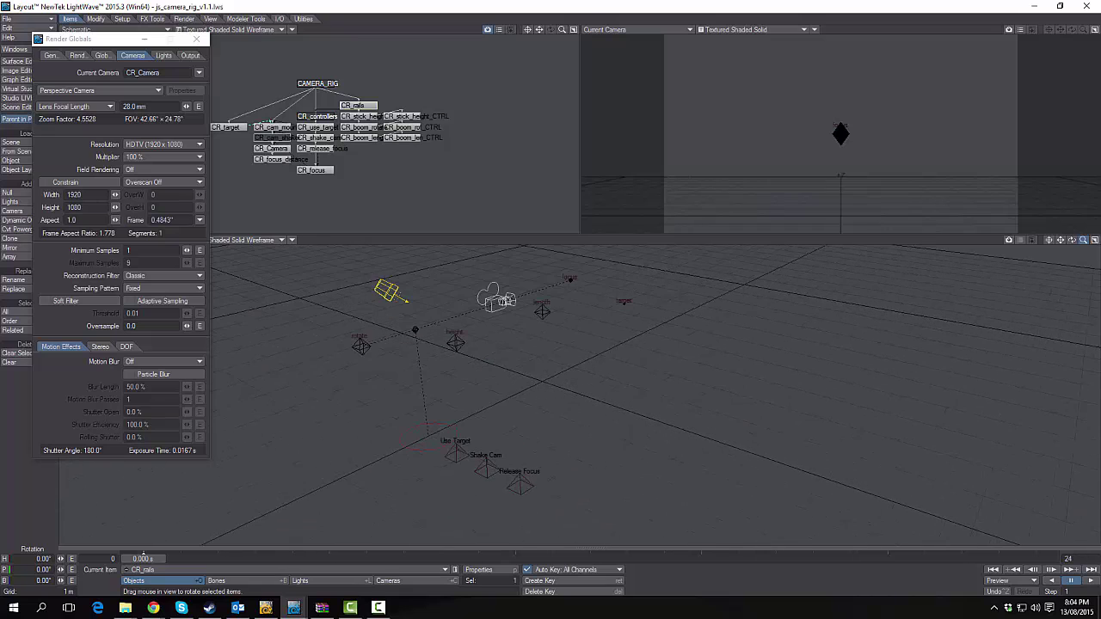
left_click(462, 456)
key("t")
left_click_drag(484, 435, 525, 415)
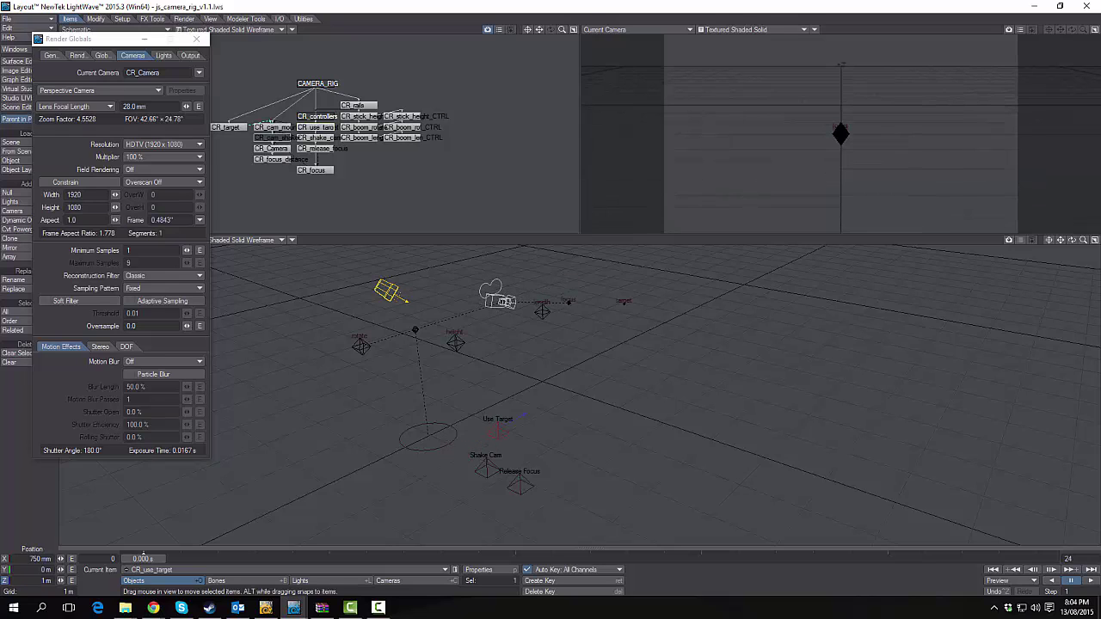
- Try moving the target null, and return the Use Target control to 0 m along Z
left_click(625, 300)
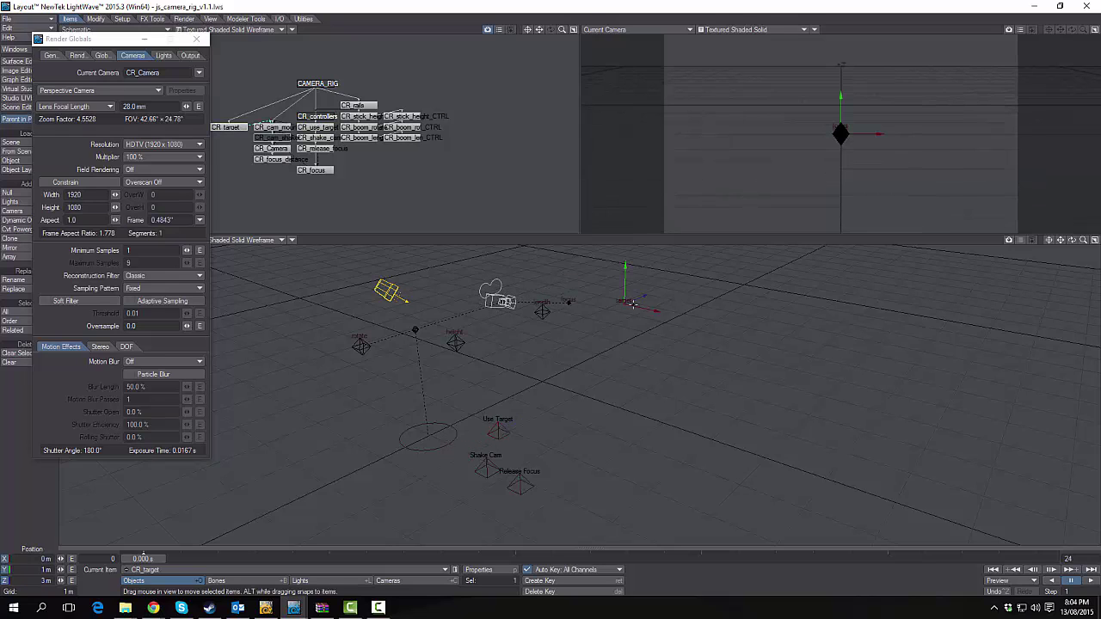
mouse_move(650, 307)
left_mouse_down()
mouse_move(779, 333)
mouse_move(521, 280)
mouse_move(882, 362)
mouse_move(654, 308)
mouse_move(642, 307)
mouse_move(710, 320)
mouse_move(632, 314)
left_mouse_up()
left_click_drag(563, 454, 564, 460)
left_click(490, 431)
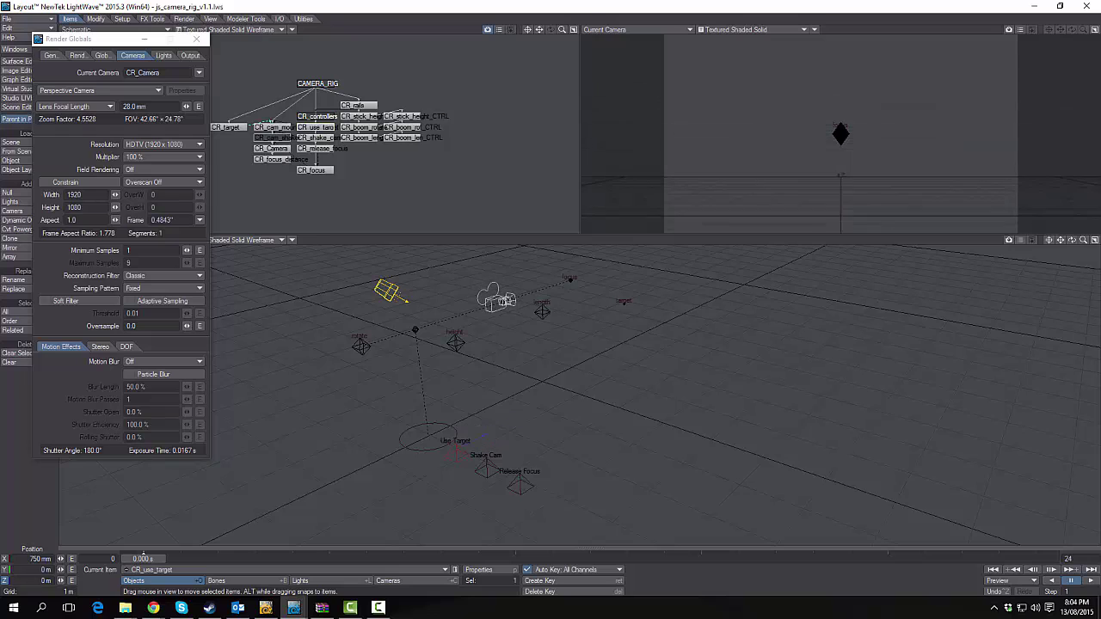
left_click_drag(524, 415, 484, 435)
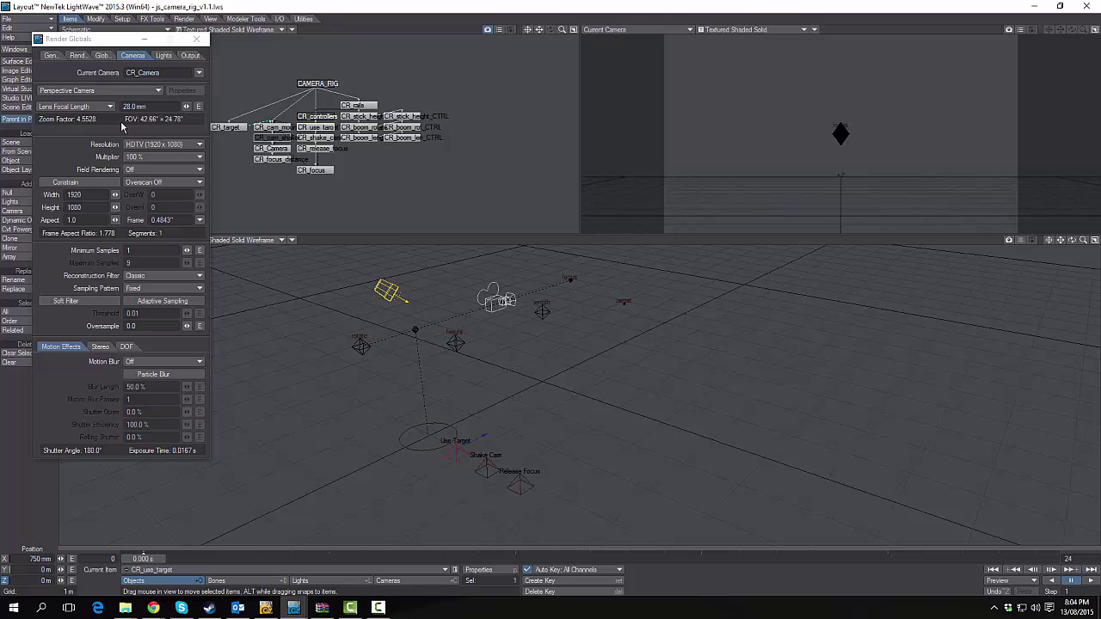
- Close the Render Globals window and open the general Preferences to check the frames per second
left_click(197, 39)
key("o")
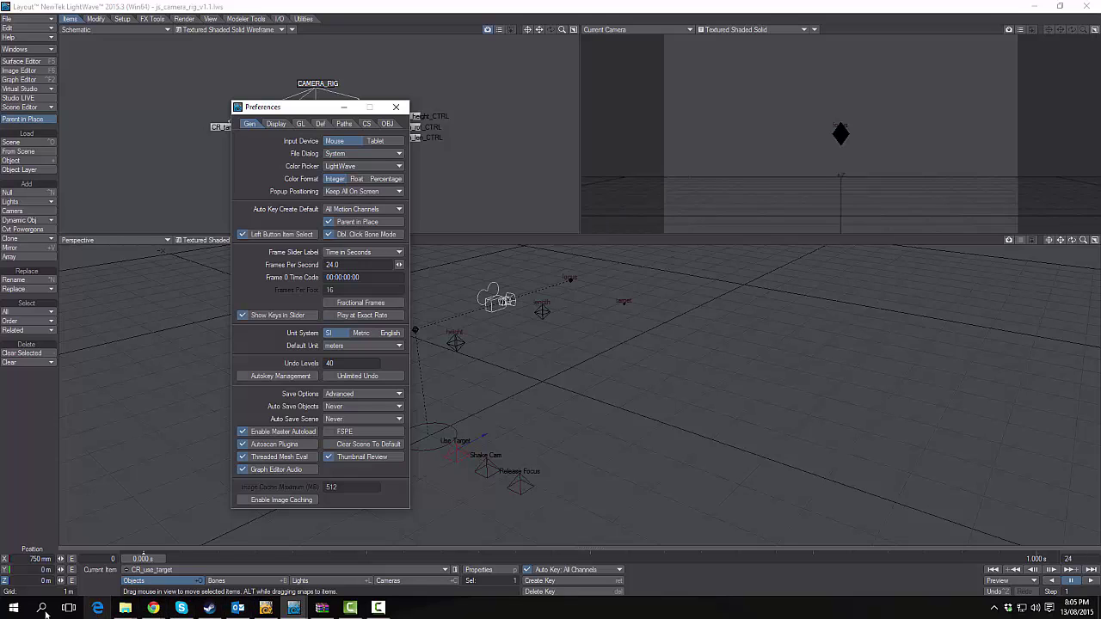
- Open the Windows Calculator and multiply 24 by 55 to work out the shot's frame count
left_click(13, 608)
type("ca")
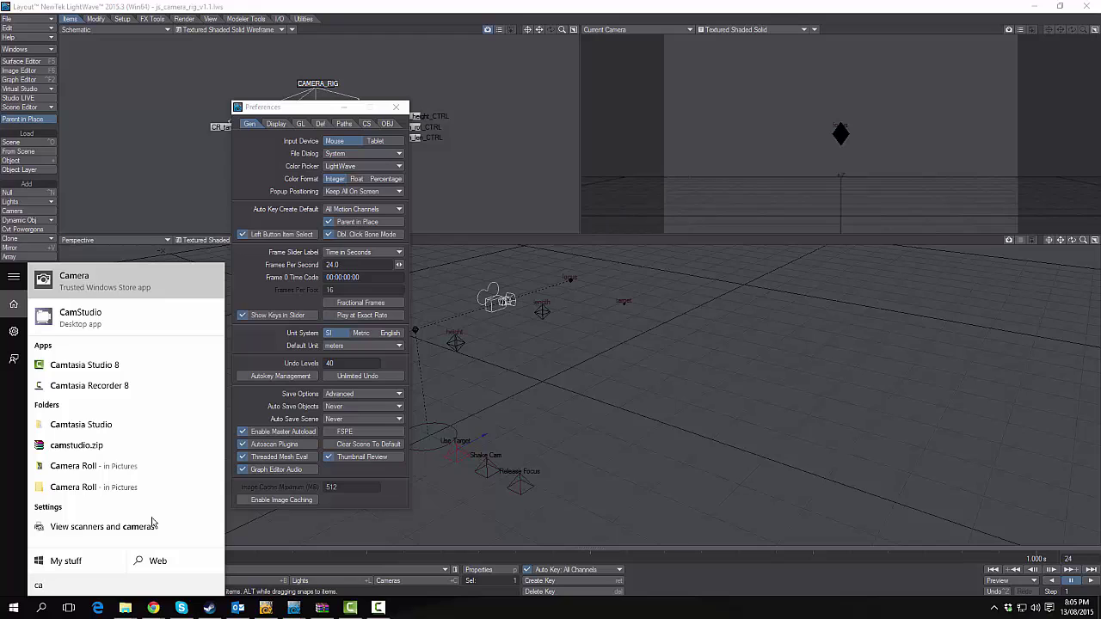
type("ml")
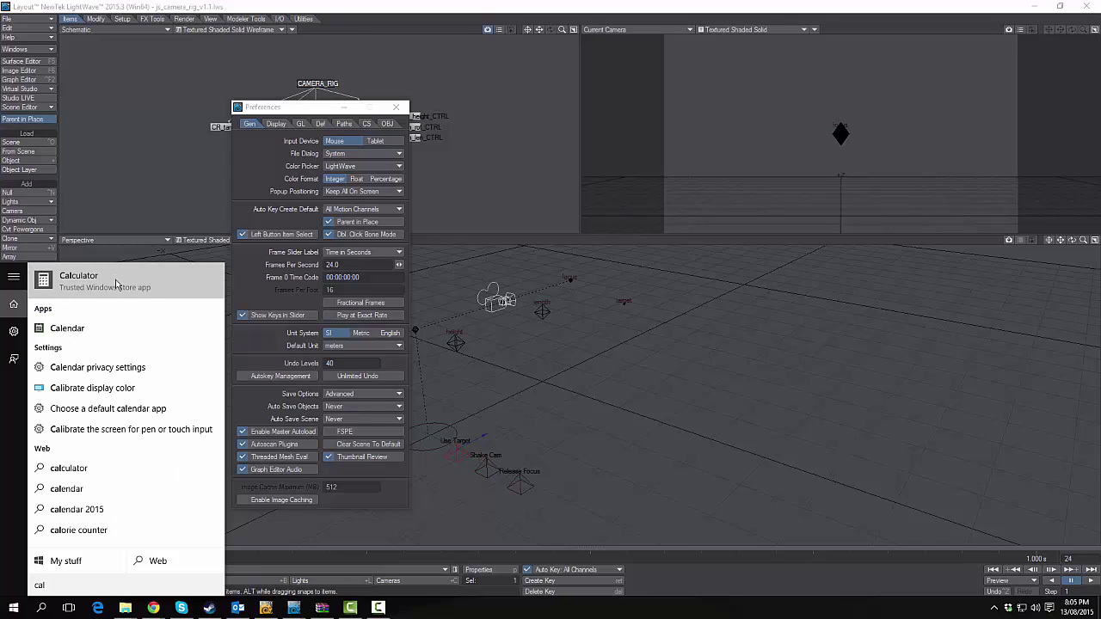
left_click(117, 285)
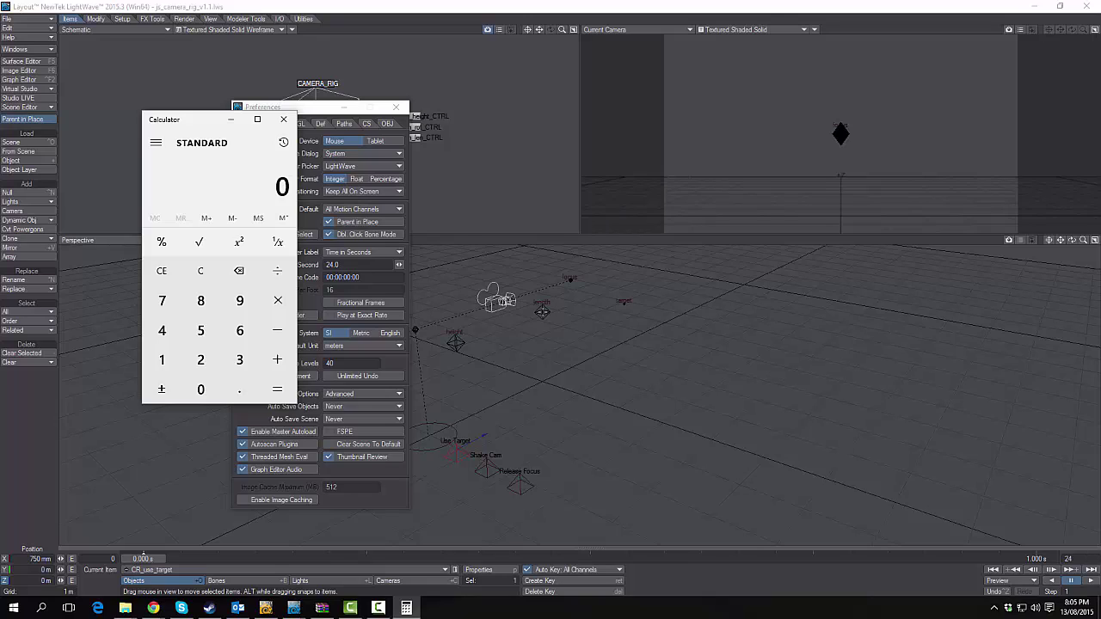
type("24*55")
key("Return")
- Set the scene's last frame to 1320 and close Preferences
left_click_drag(1079, 557, 981, 557)
type("1320")
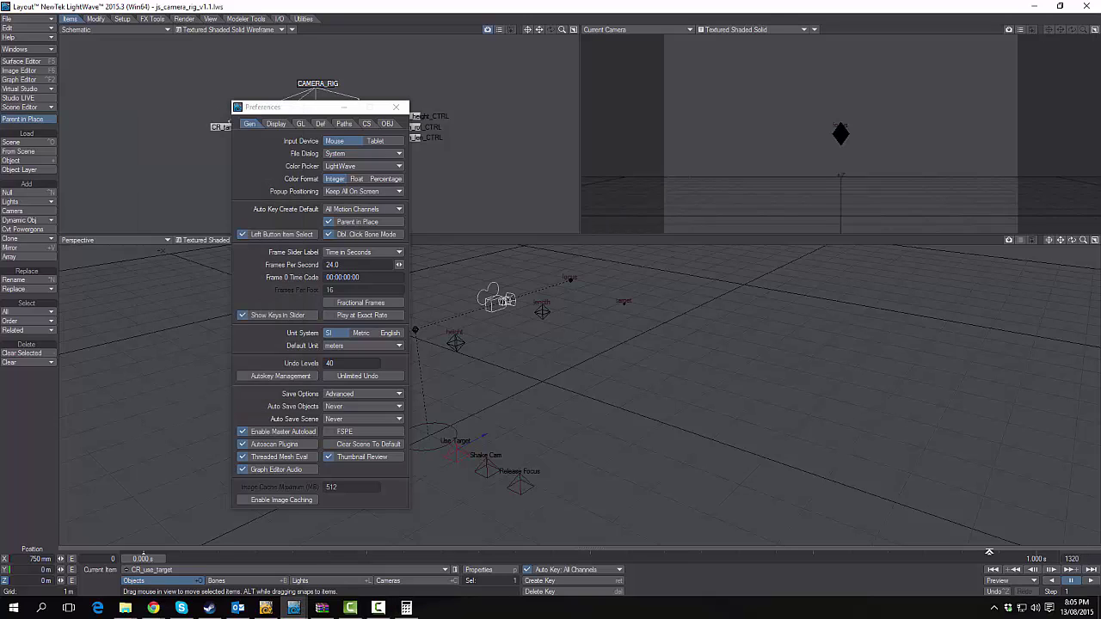
key("Return")
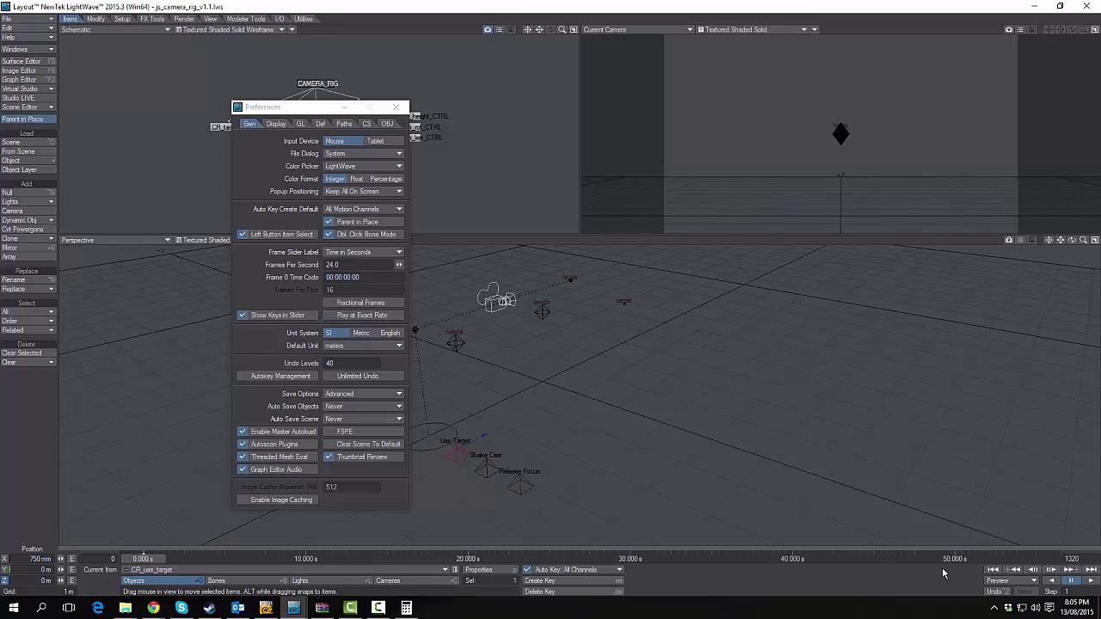
left_click_drag(987, 561, 1040, 559)
left_click(395, 106)
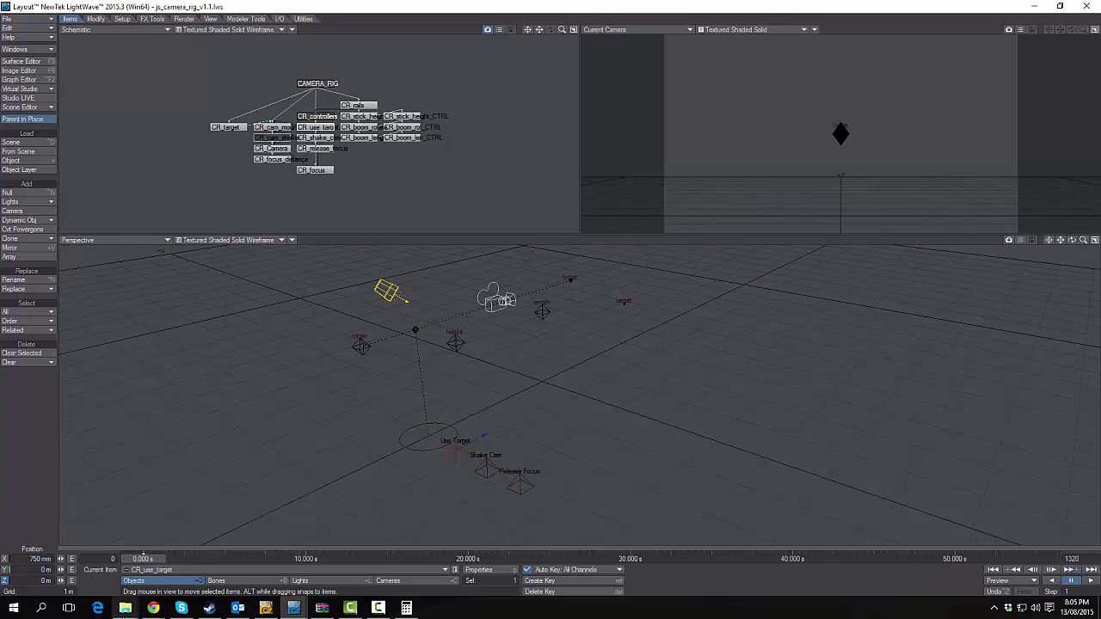
- Close the js_camera_rig_v1.1.zip archive window and bring up the SSD (H:) folder in File Explorer
left_click(321, 608)
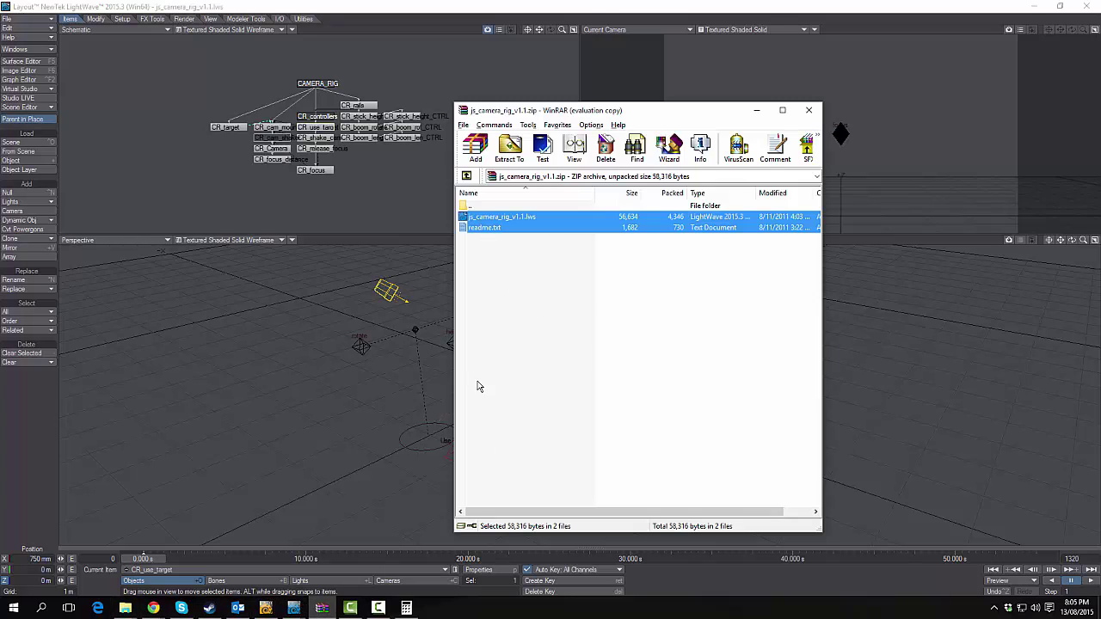
left_click(808, 110)
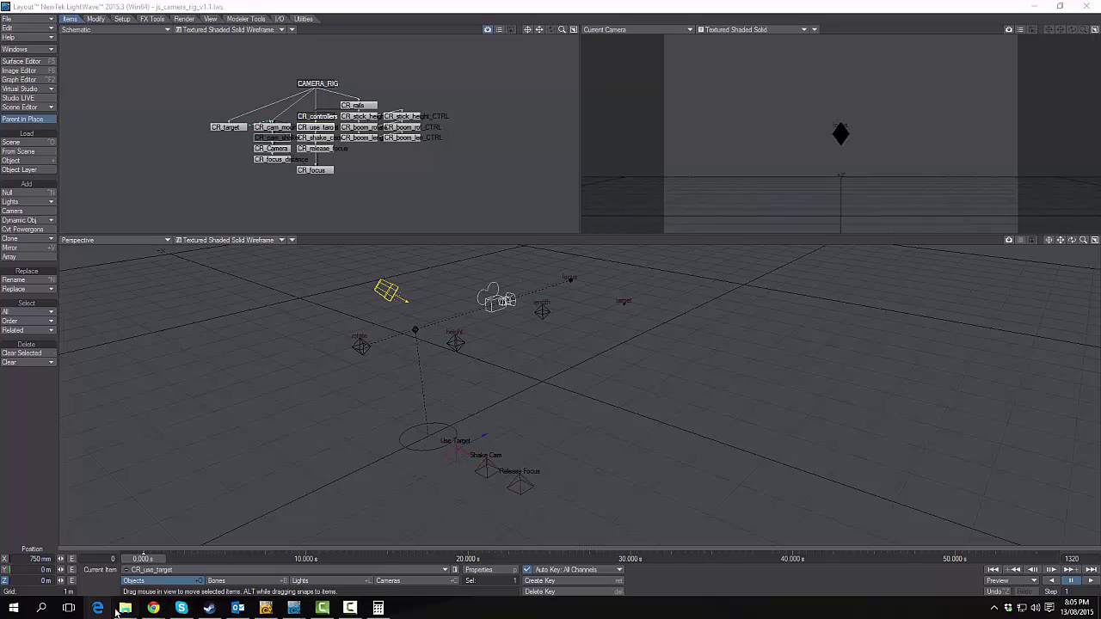
mouse_move(124, 608)
mouse_move(176, 564)
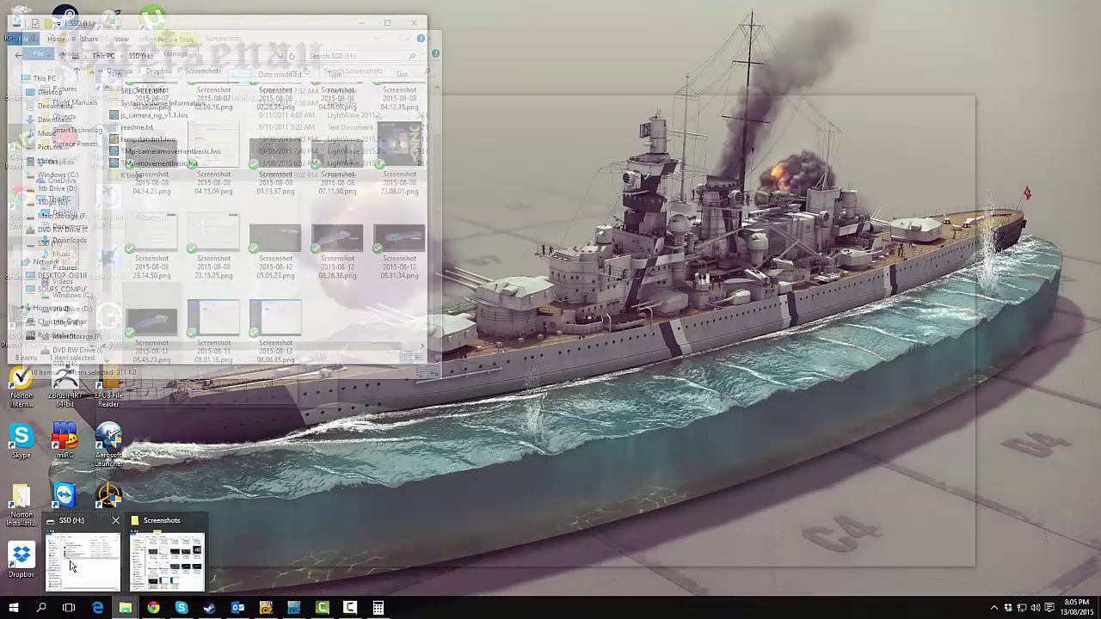
left_click(75, 567)
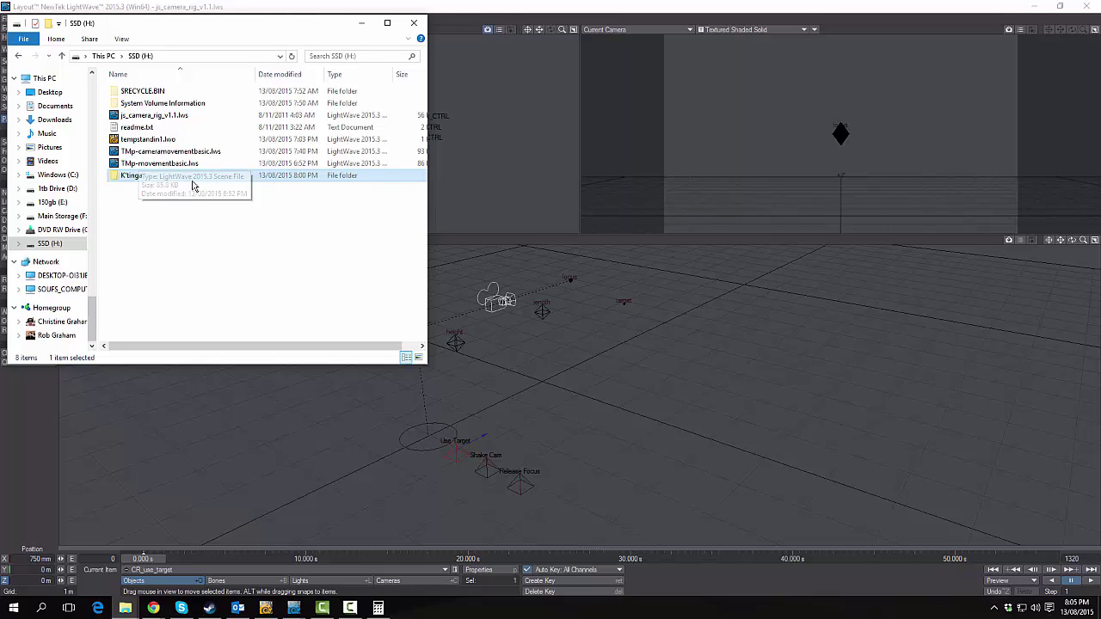
- Open the K'tinga folder, preview the Sample 3.jpg image of the ship, and open the Objects subfolder to find the model file
double_click(161, 178)
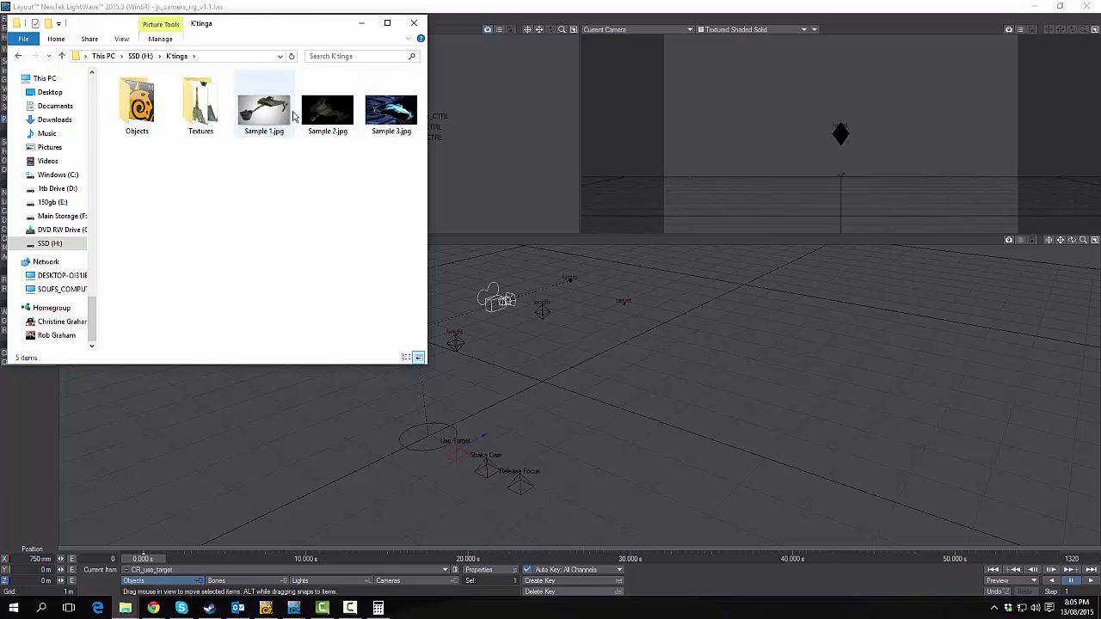
double_click(391, 112)
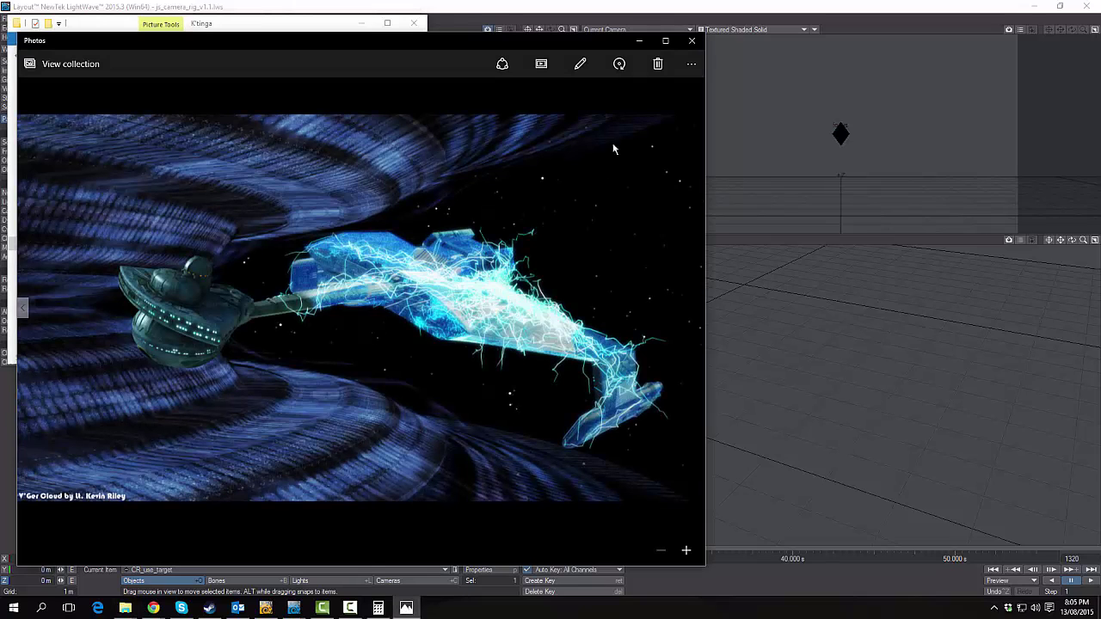
left_click(691, 40)
left_click(138, 96)
double_click(136, 96)
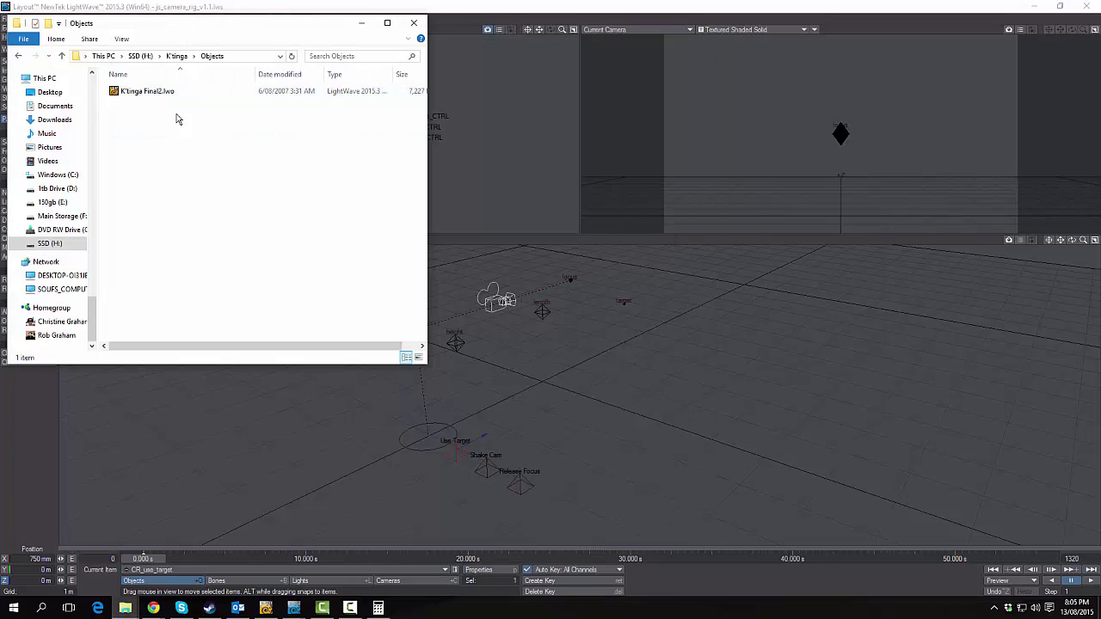
- Switch to LightWave Layout and load the K'tinga Final2.lwo object from the K'tinga Objects folder on SSD (H:)
left_click(592, 5)
left_click(9, 18)
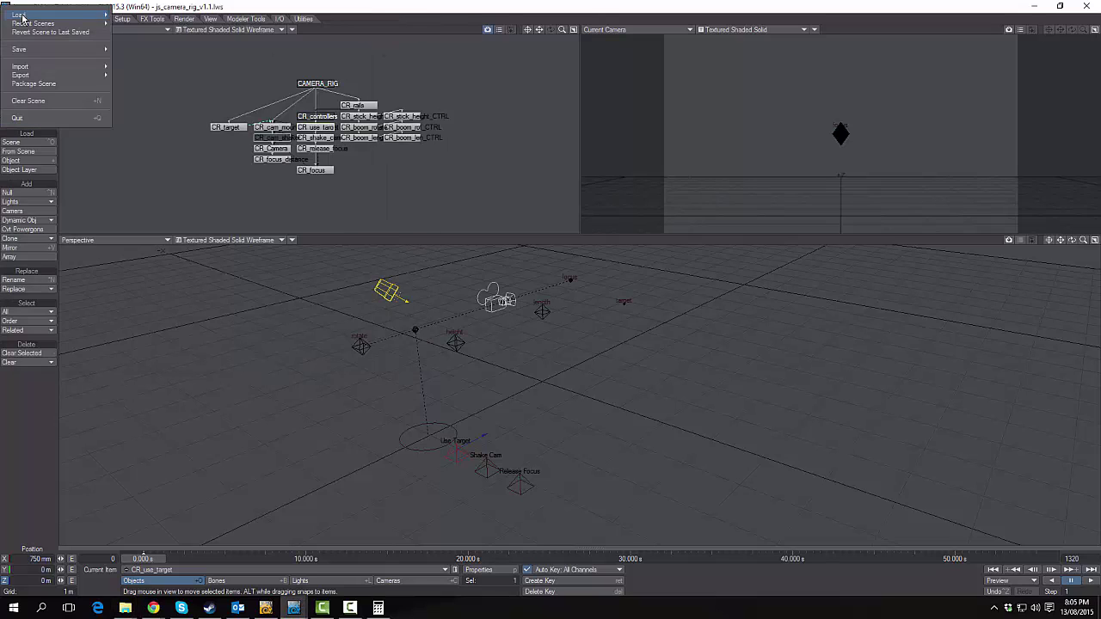
mouse_move(33, 16)
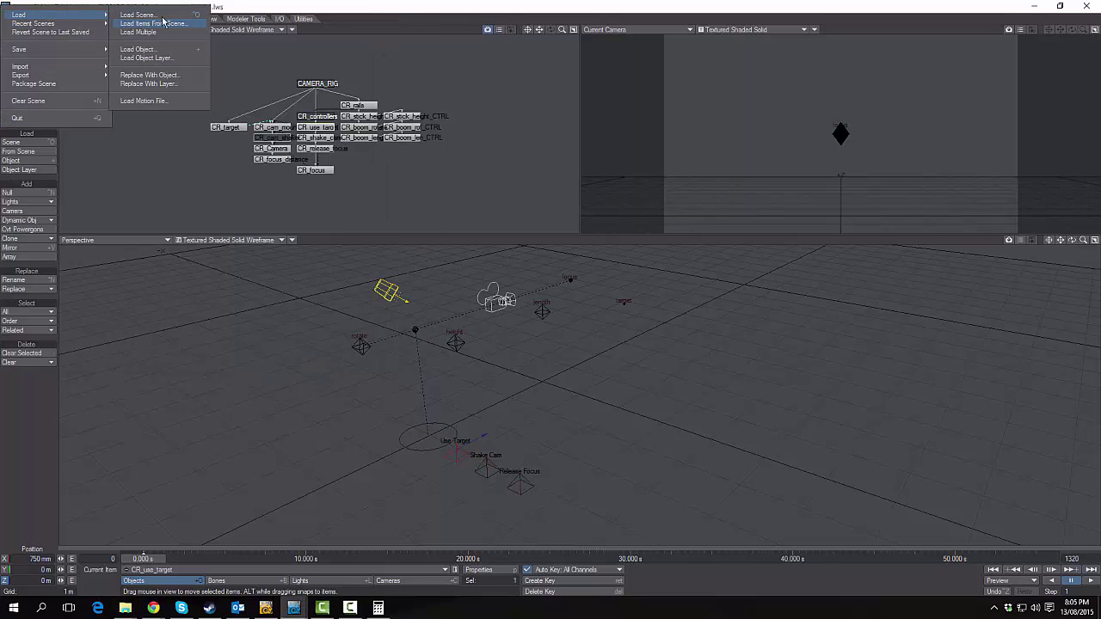
left_click(144, 49)
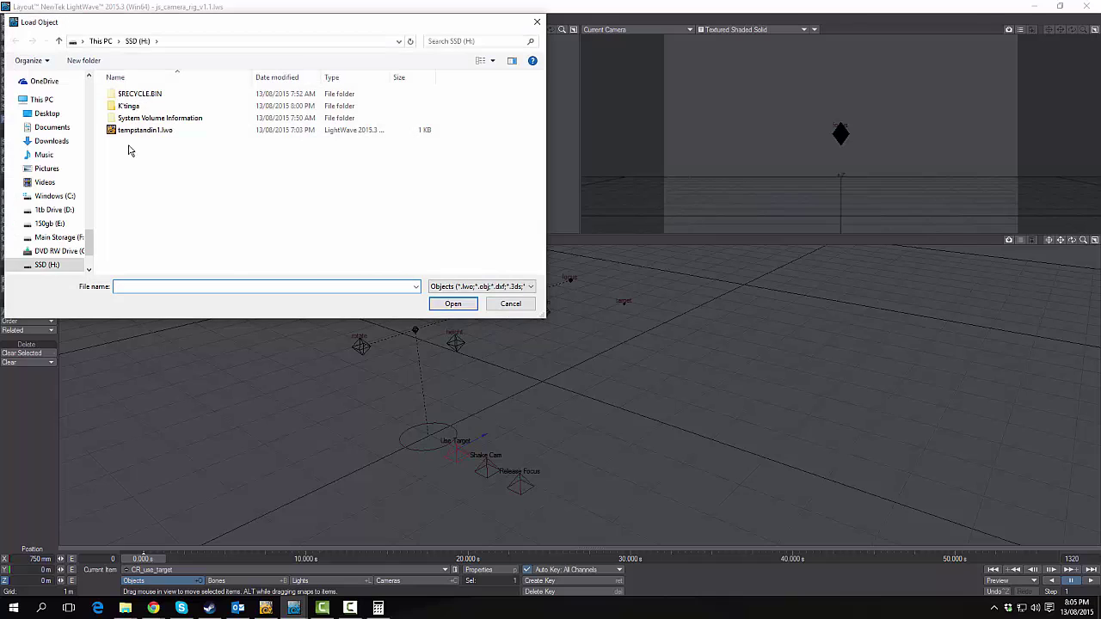
left_click(131, 106)
double_click(135, 109)
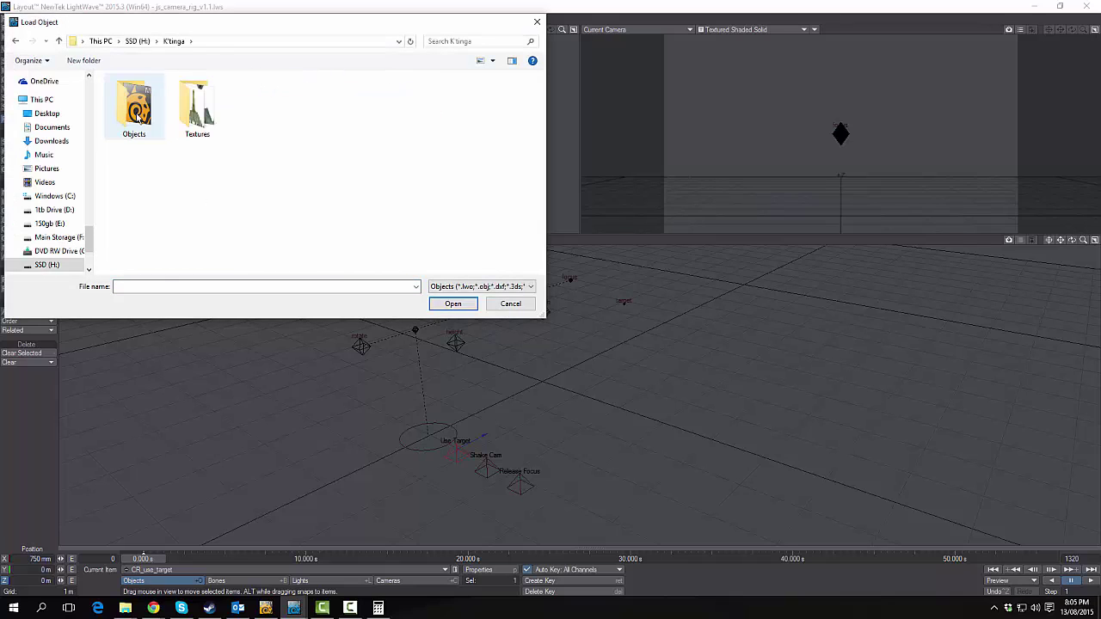
double_click(135, 112)
double_click(134, 97)
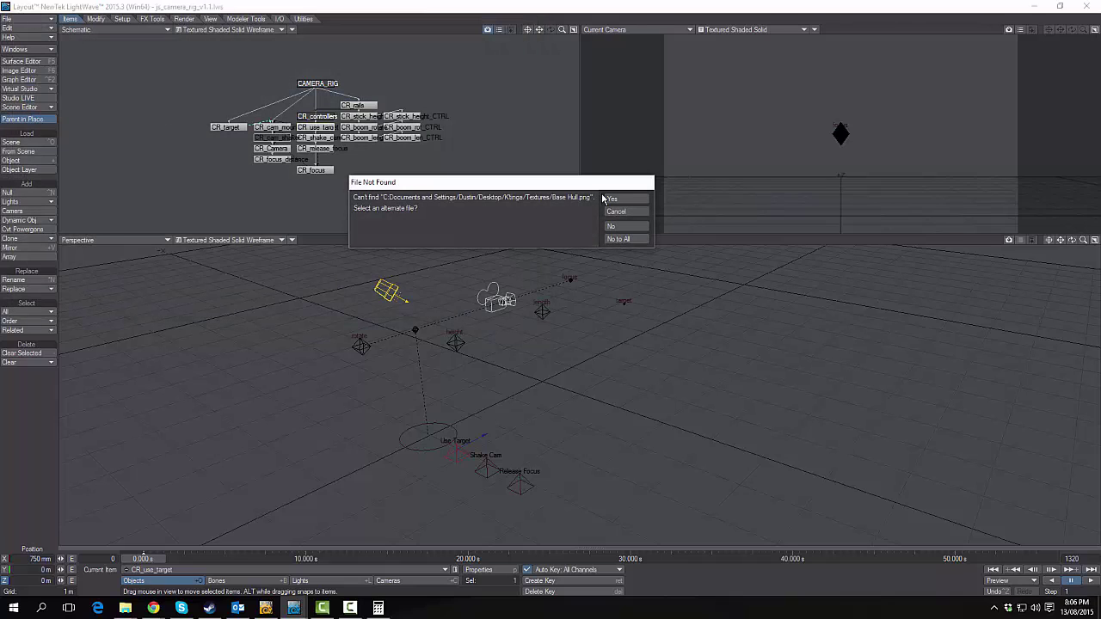
- Relink the ship's missing textures, starting with Base Hull.png, to the files in the K'tinga Textures folder on SSD (H:)
left_click(618, 203)
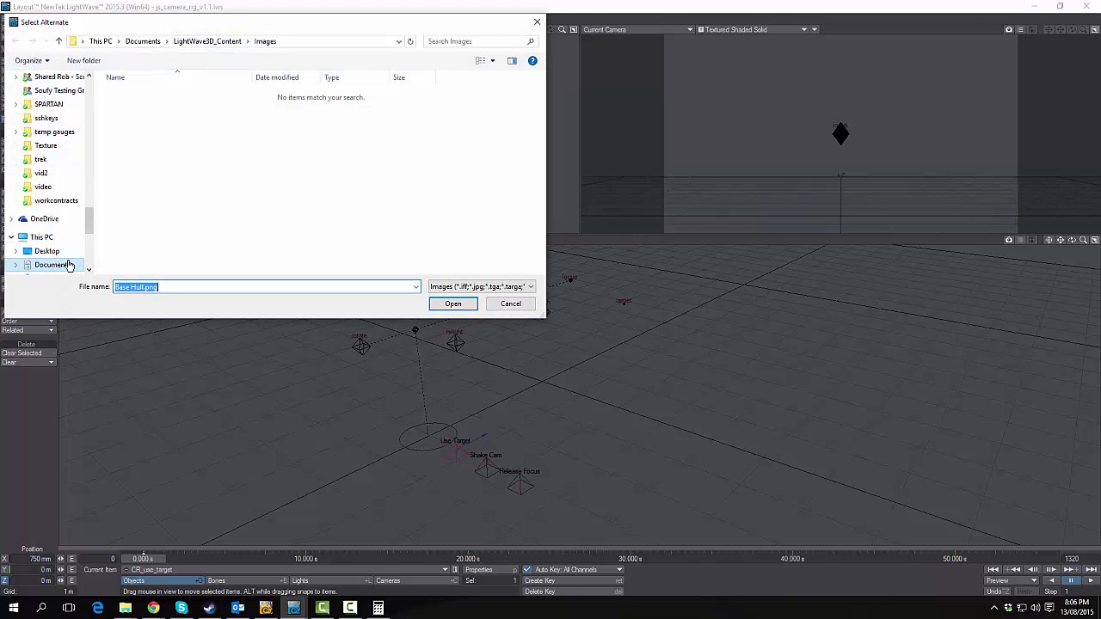
scroll(68, 249, "down", 6)
left_click(57, 162)
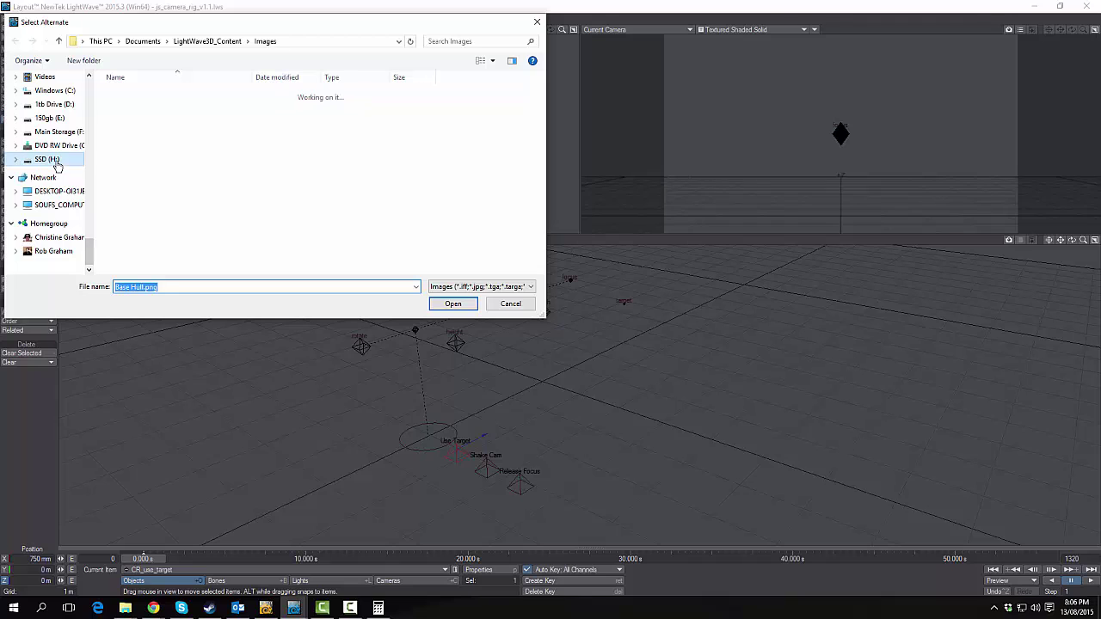
double_click(137, 109)
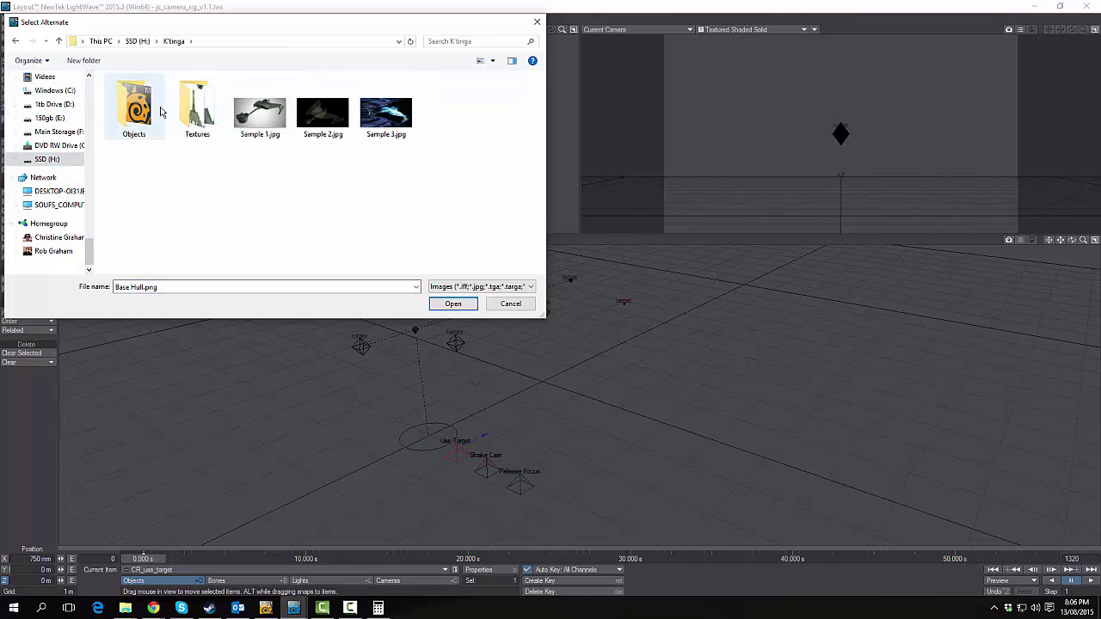
double_click(197, 107)
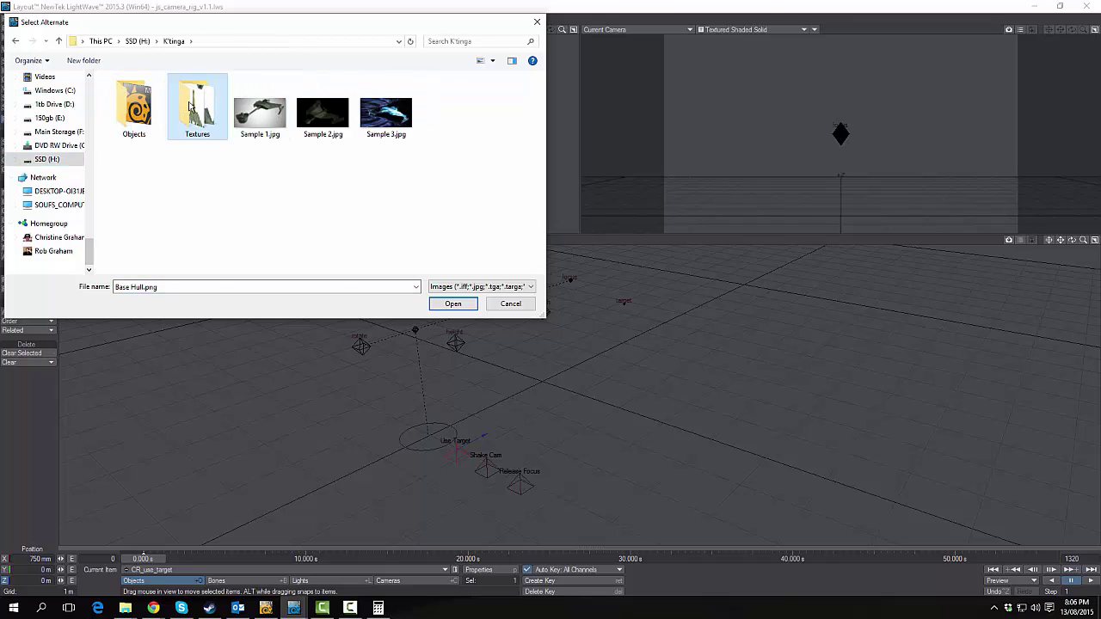
left_click(452, 304)
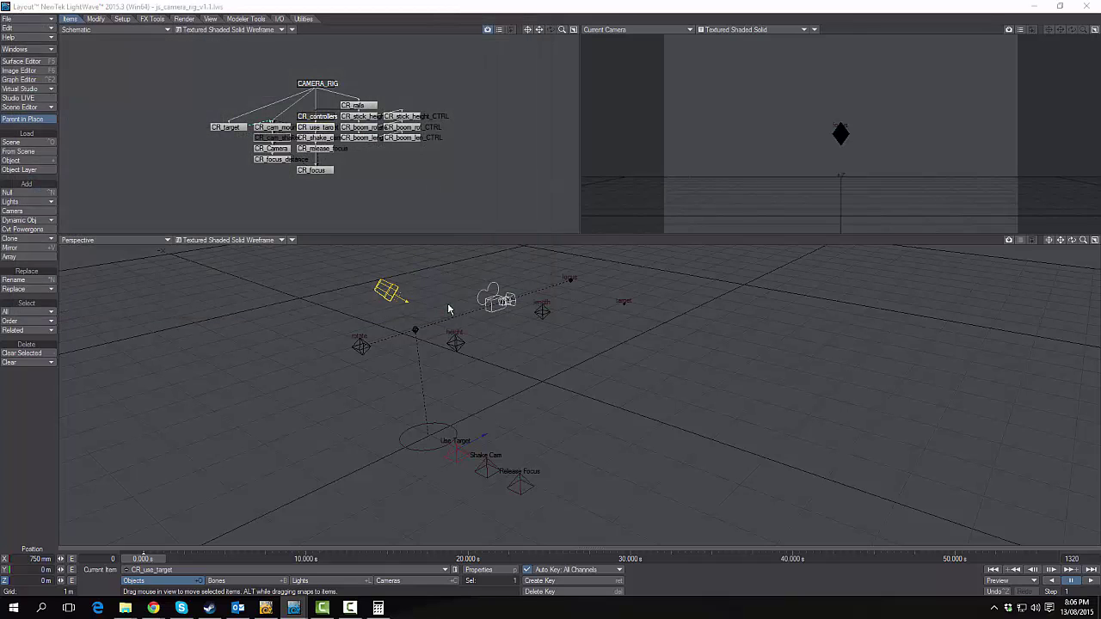
left_click(653, 199)
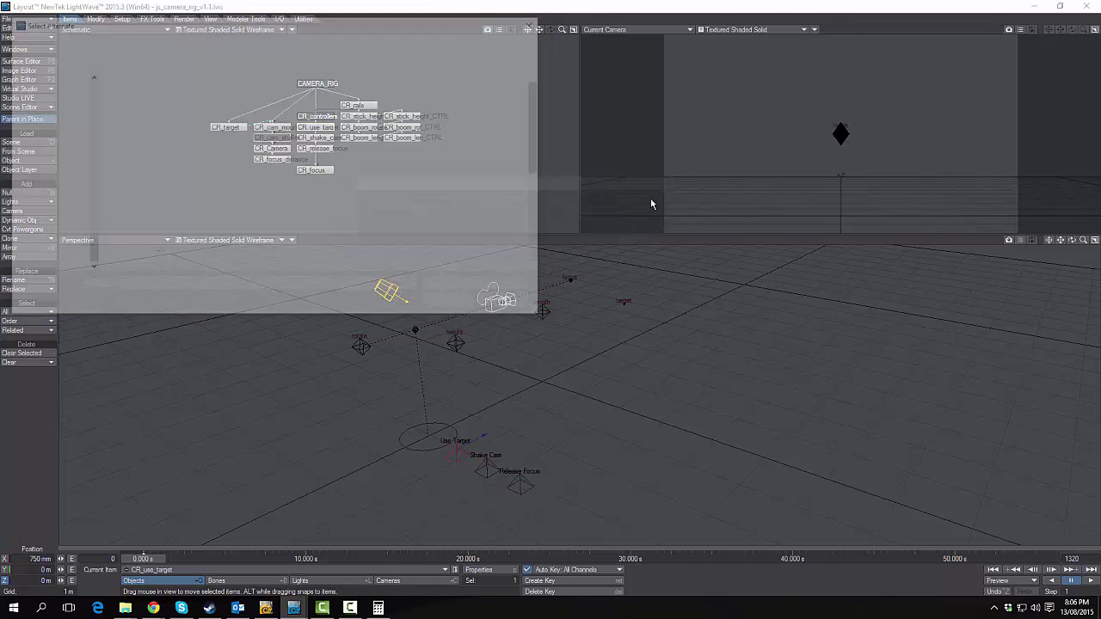
left_click(447, 303)
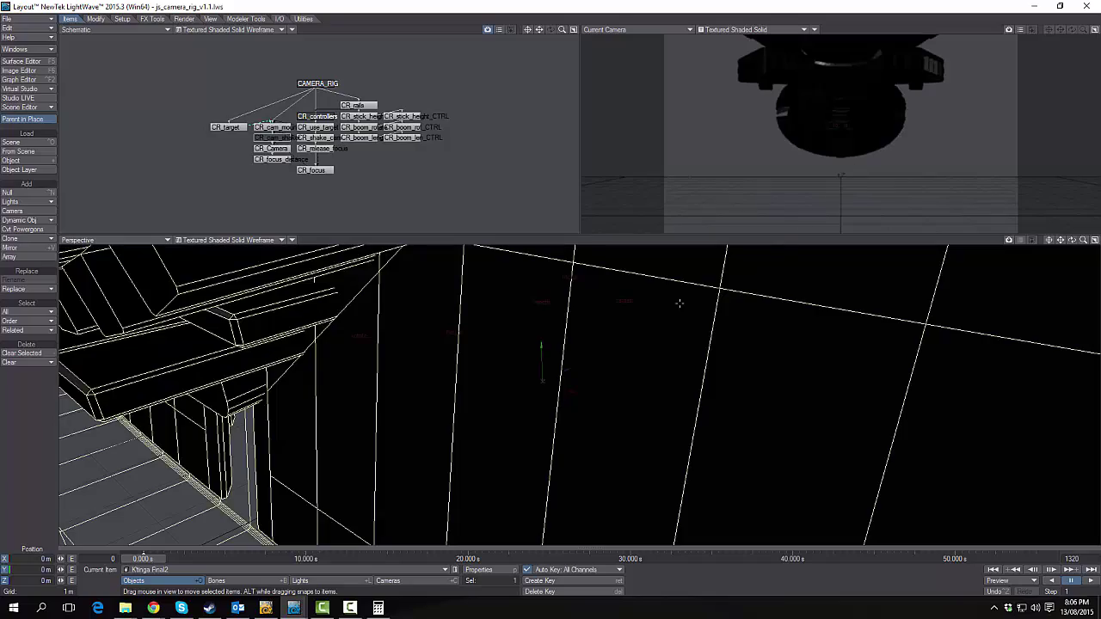
- Scale the K'tinga ship down uniformly, first to about 0.096 and then further to roughly the size of the camera rig
left_click_drag(1082, 240, 1015, 240)
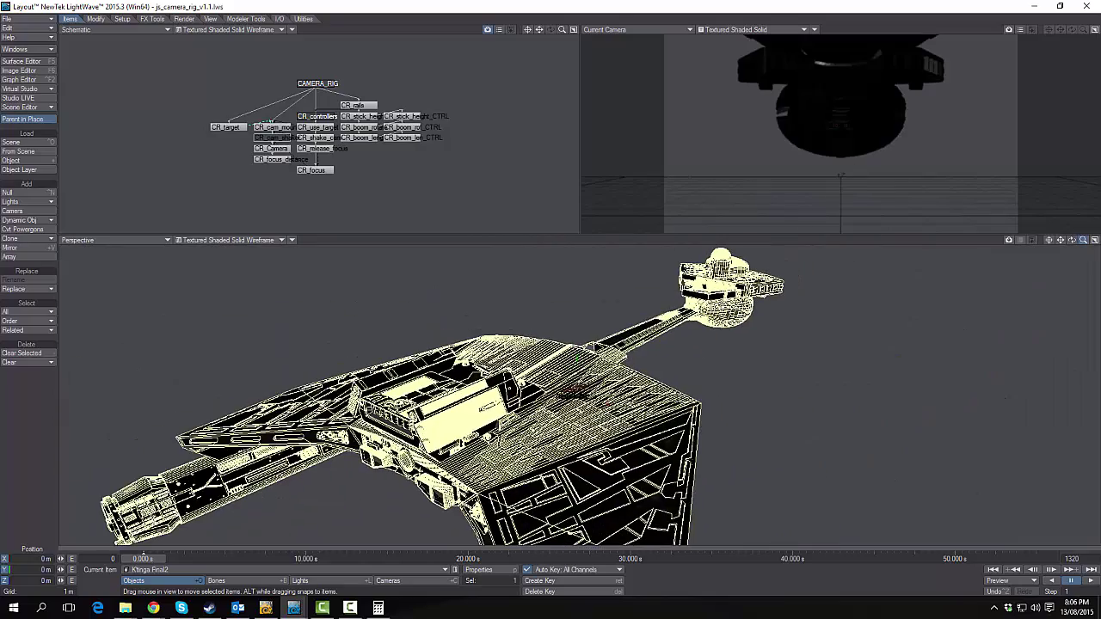
left_click(215, 570)
left_click(216, 568)
key("h")
left_click_drag(576, 395, 464, 395)
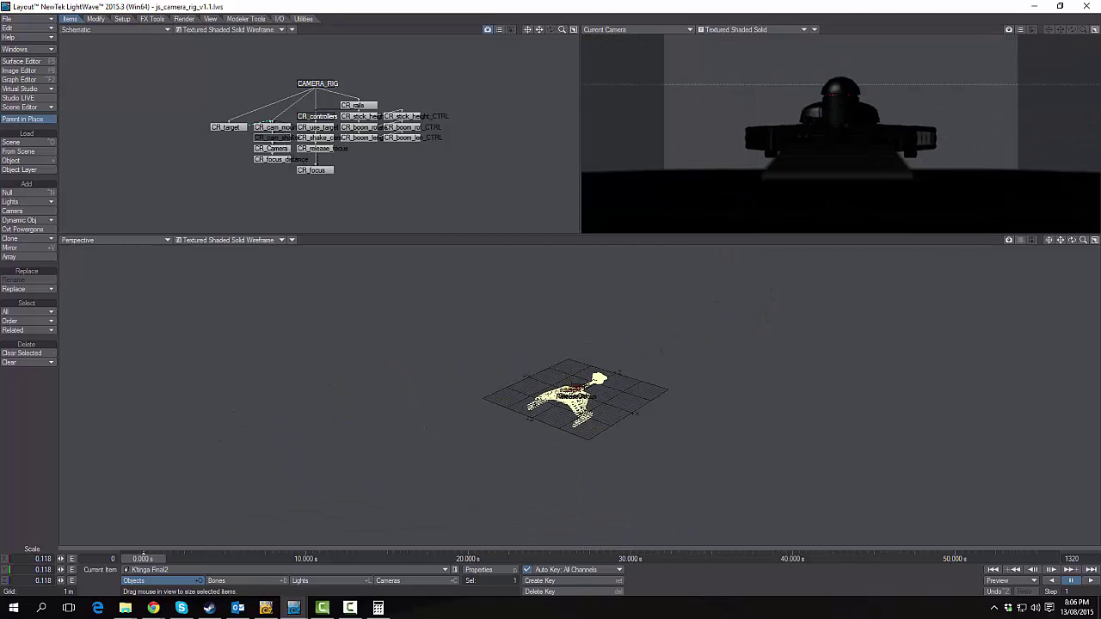
left_click_drag(387, 396, 378, 395)
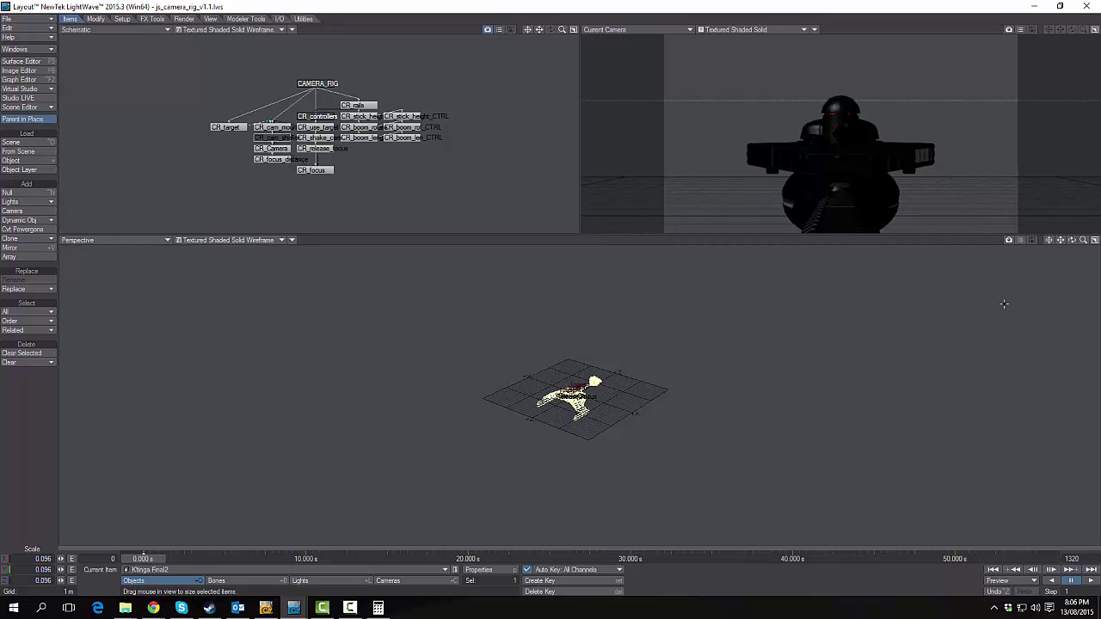
left_click(1084, 240)
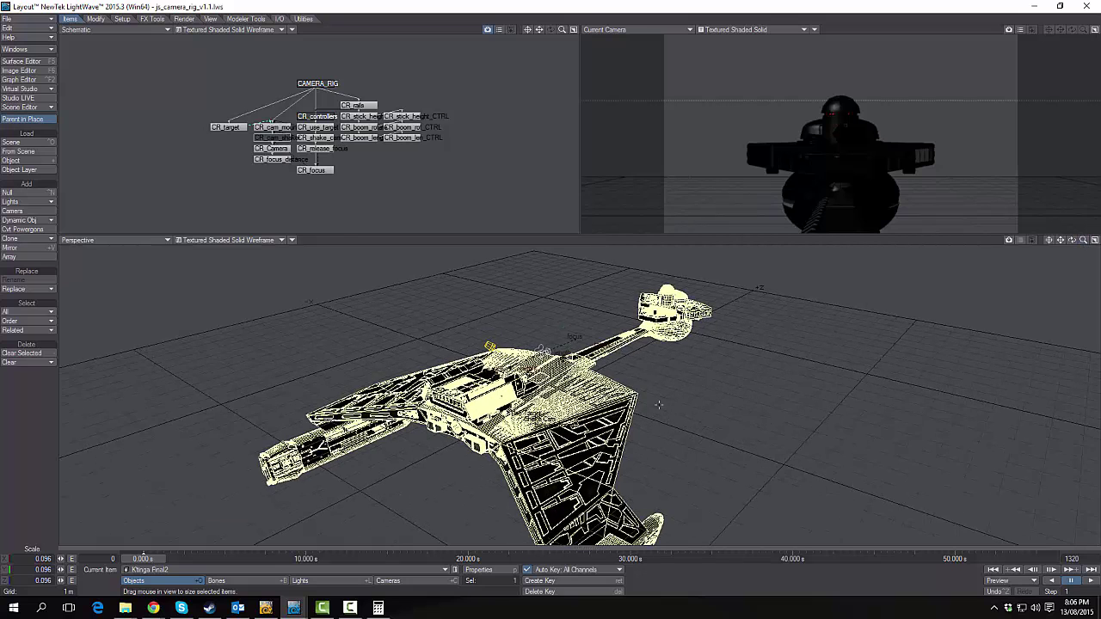
left_click_drag(516, 396, 462, 395)
- Move the ship out in front of the camera rig to about 18 m on Z and set its heading to 180°
key("t")
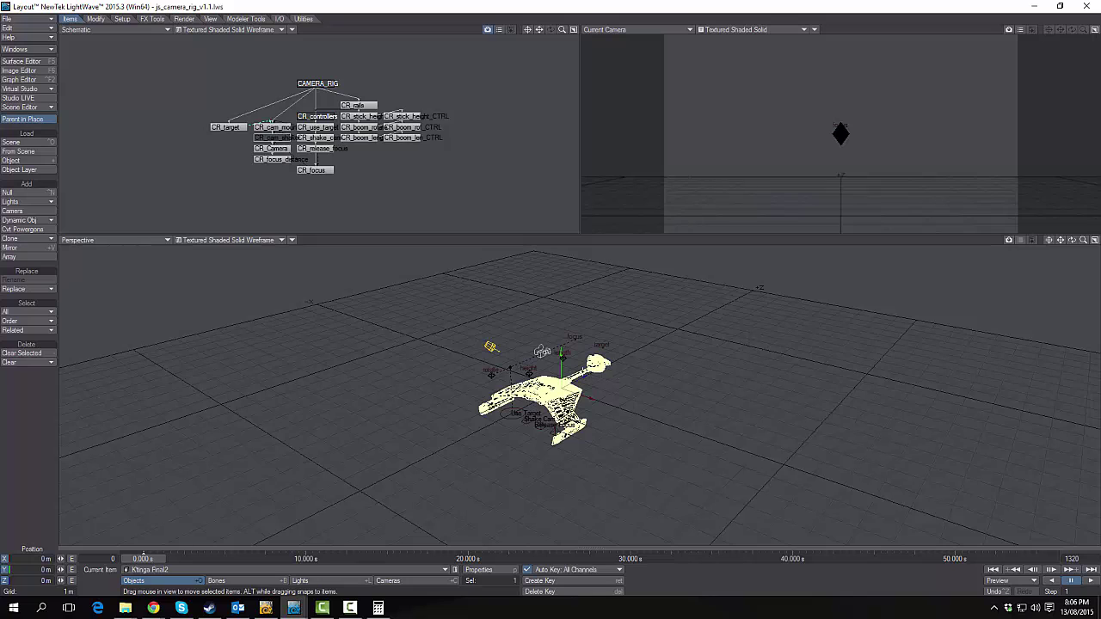
left_click_drag(533, 400, 876, 294)
key("y")
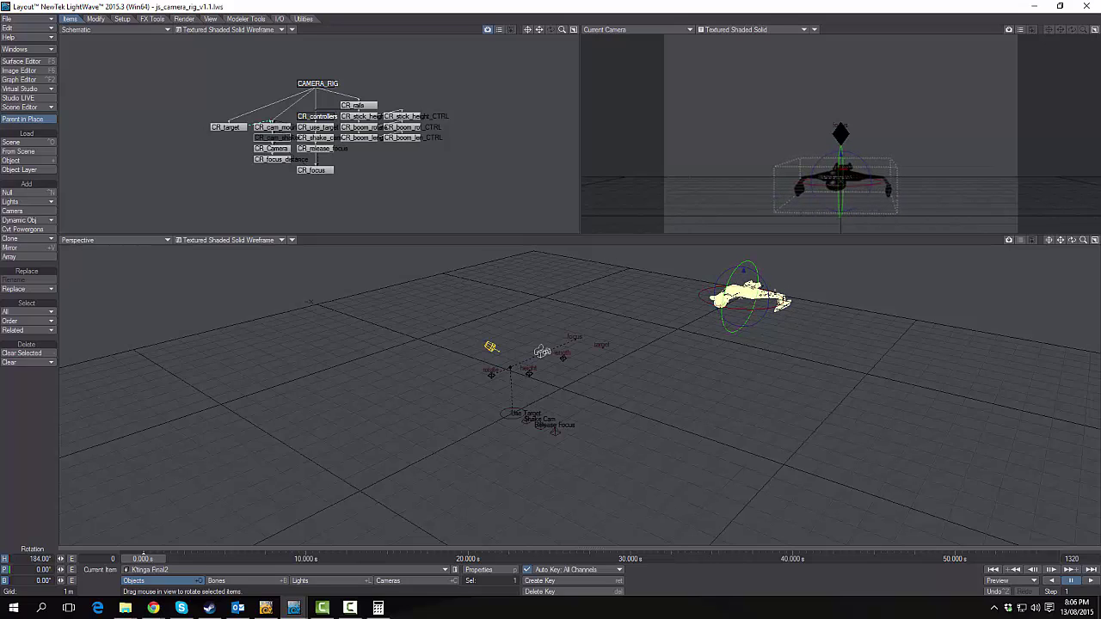
left_click(31, 558)
type("180")
key("Return")
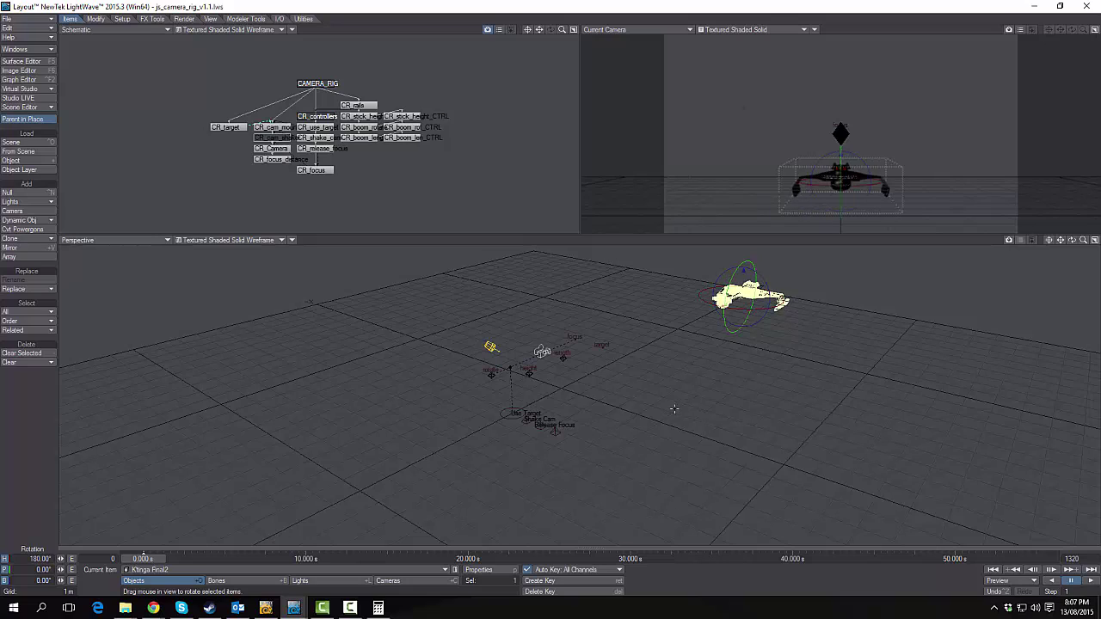
- Clone the ship and move the copy beside it to about X 5.62 m, Y 0.6 m, Z 15.84 m
key("ctrl+c")
left_click(553, 203)
key("t")
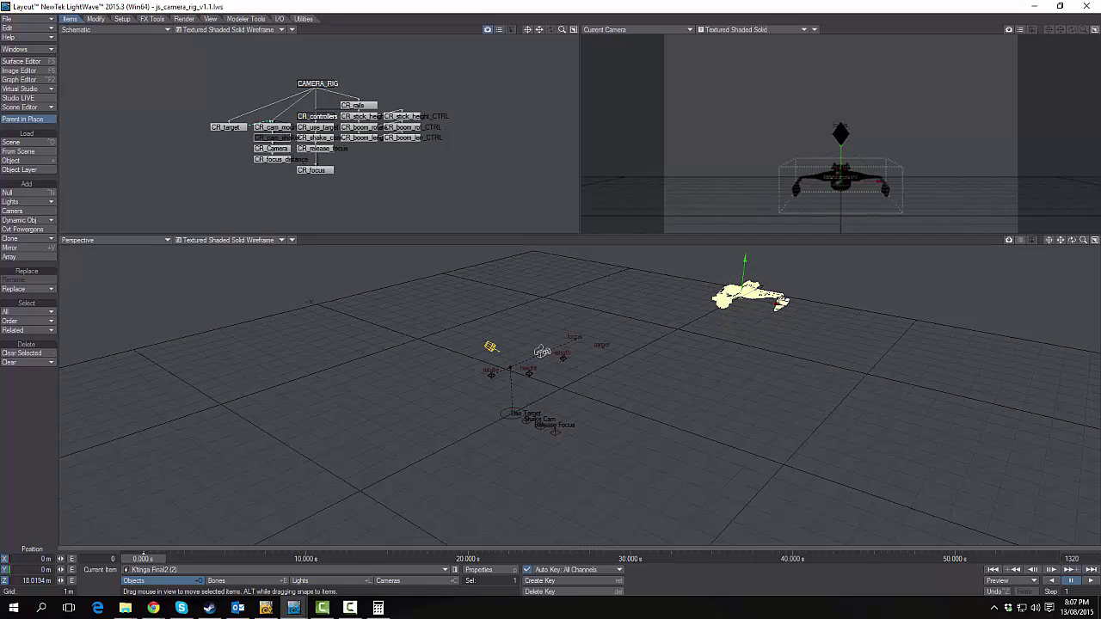
mouse_move(777, 303)
left_mouse_down()
mouse_move(871, 321)
mouse_move(824, 294)
mouse_move(832, 309)
mouse_move(822, 302)
mouse_move(816, 316)
mouse_move(825, 283)
left_mouse_up()
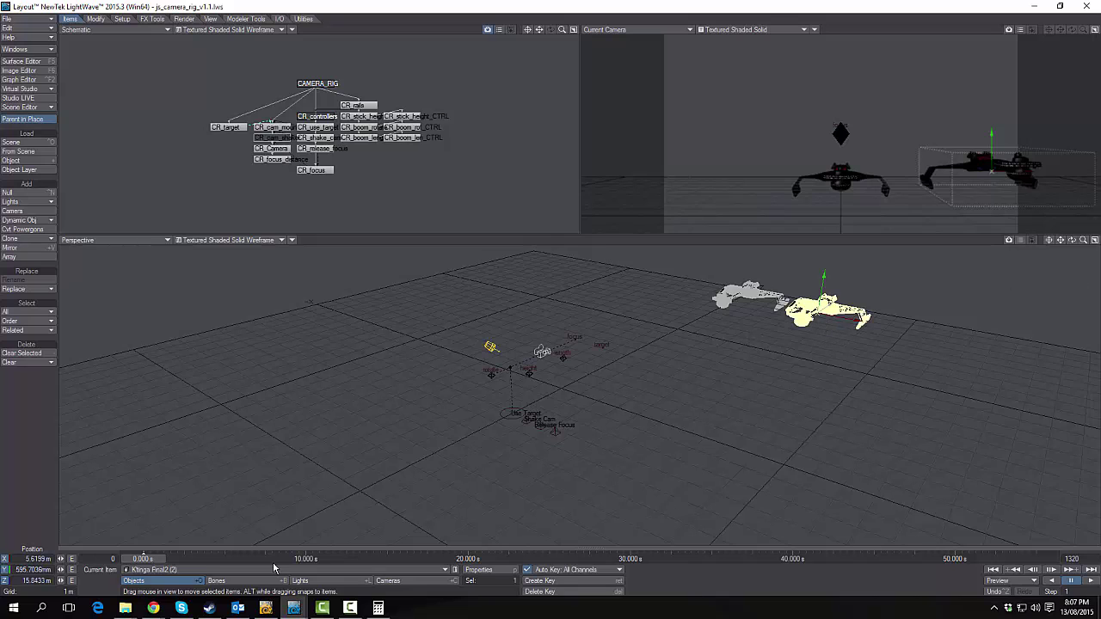
- Switch to Chrome and check the ship formation at 0:10 in the Klingon Battle video, ending back in LightWave Layout
mouse_move(153, 608)
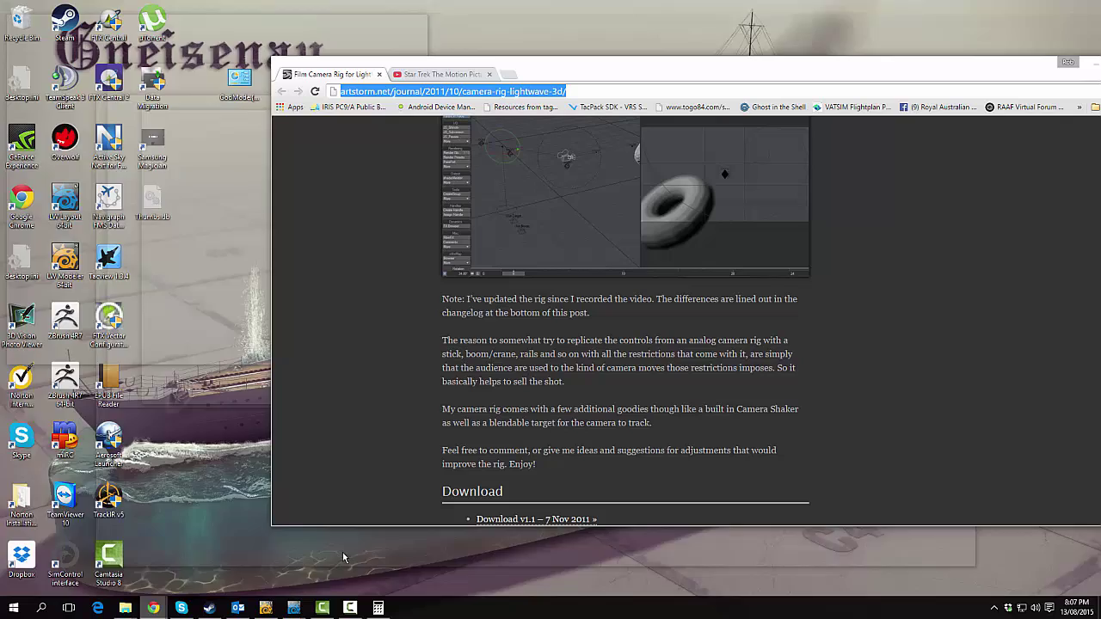
left_click(330, 570)
left_click(441, 74)
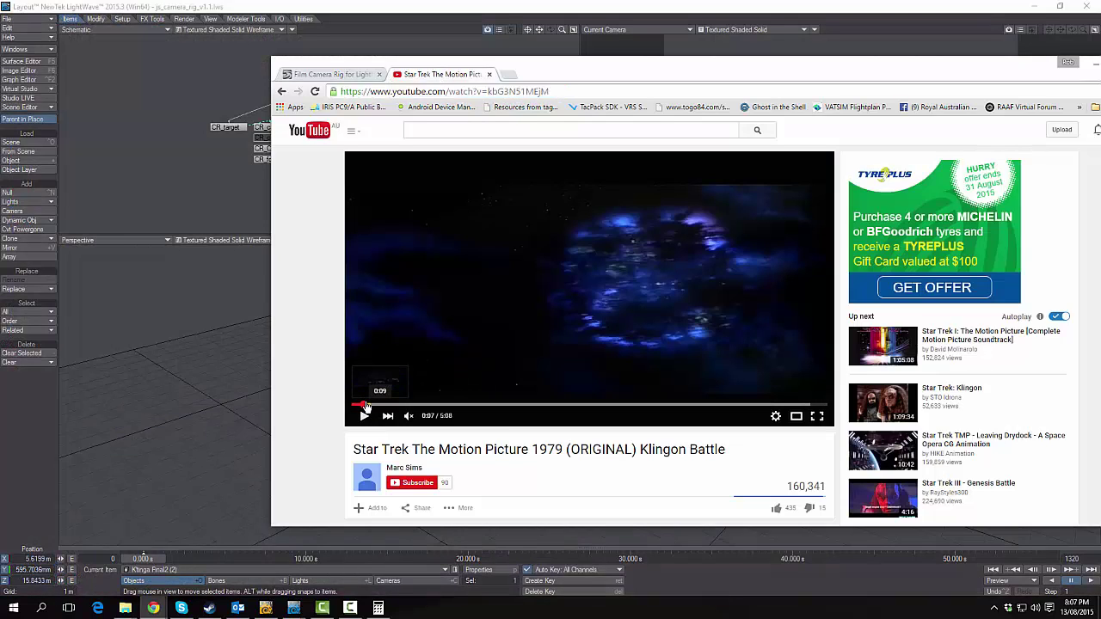
left_click(367, 405)
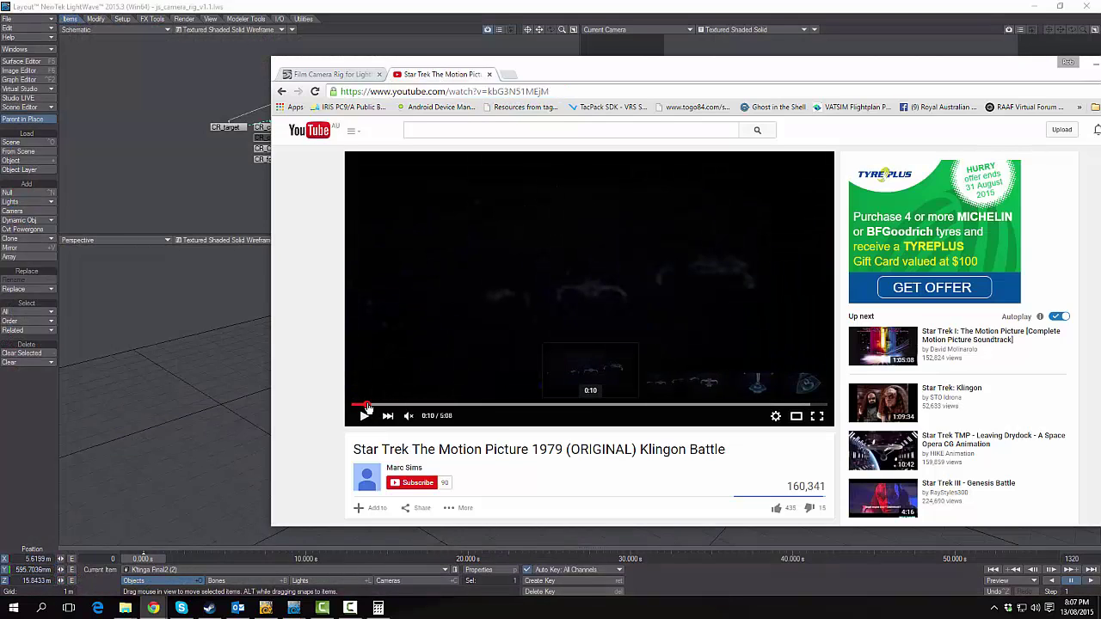
left_click(719, 4)
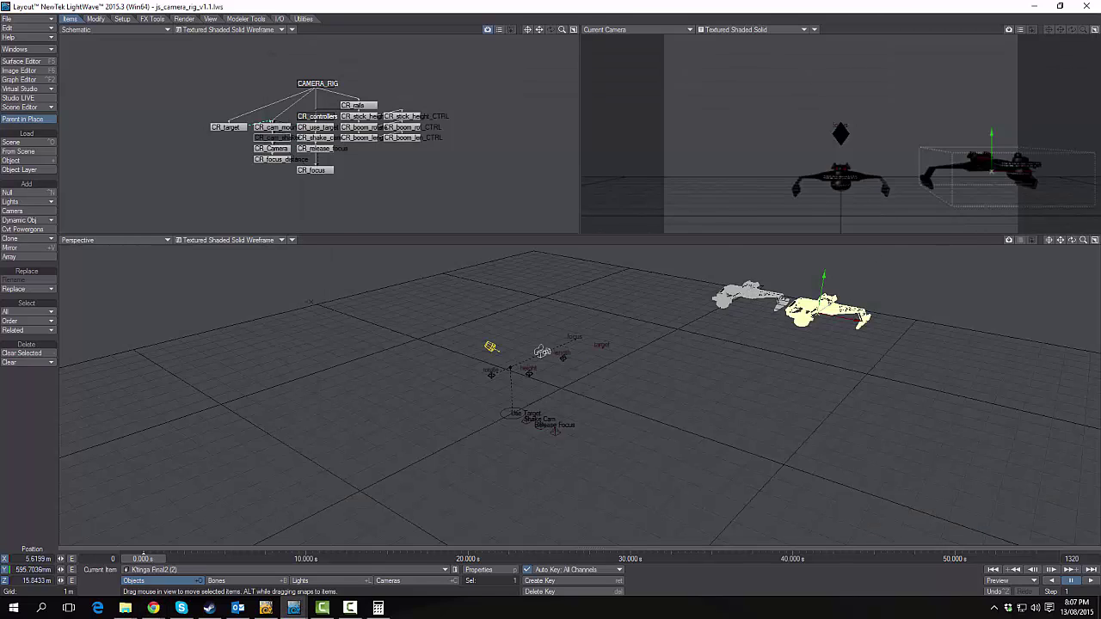
- Clone the original middle ship again and move the copy to its opposite side, completing a three-ship formation
key("Up")
key("ctrl+c")
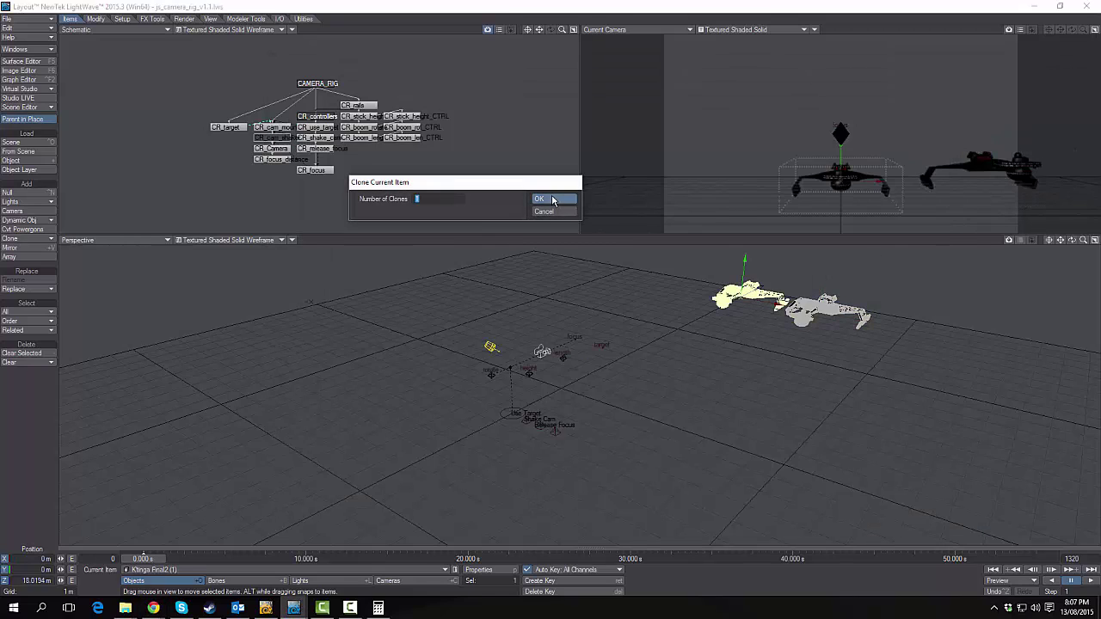
left_click(552, 200)
left_click_drag(1067, 240, 922, 268)
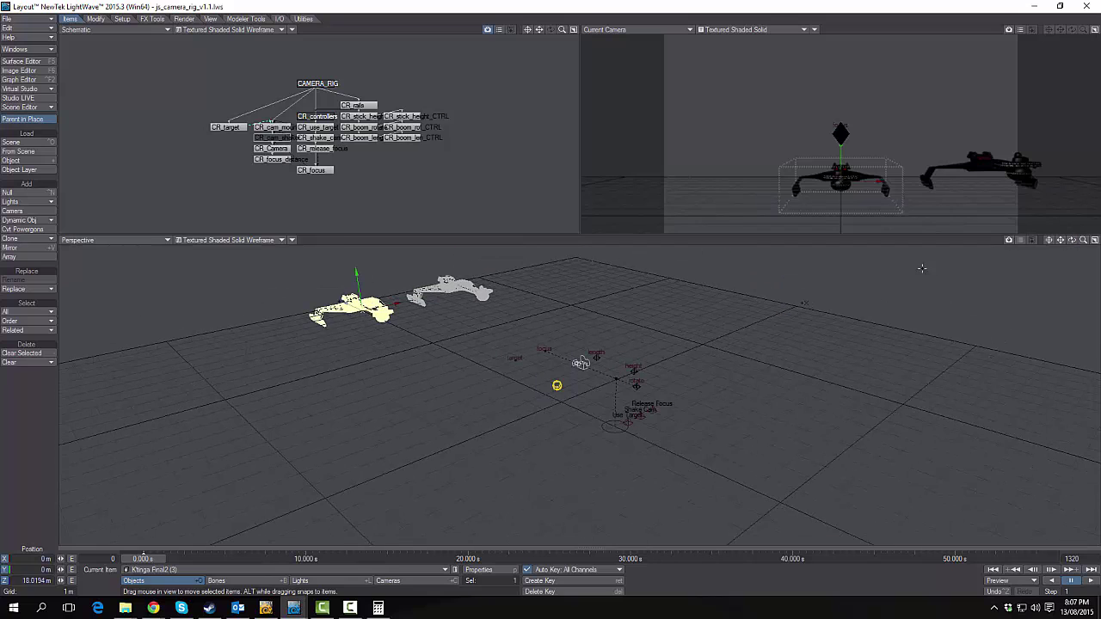
left_click(1050, 240)
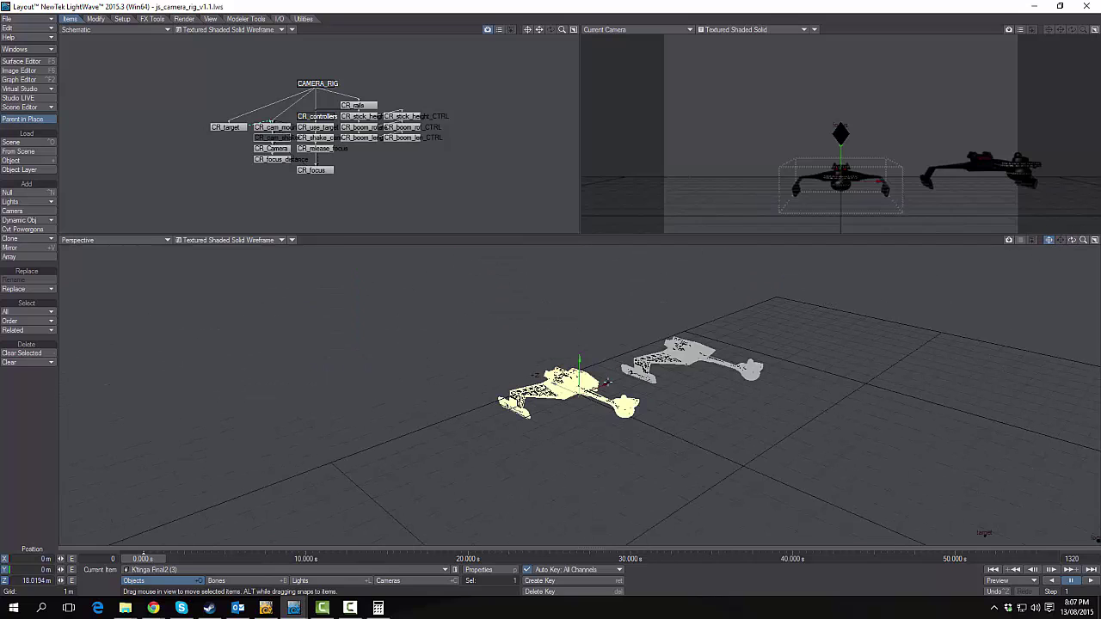
left_click_drag(607, 383, 519, 370)
left_click_drag(589, 357, 564, 382)
- Reposition the first cloned ship to about X 5.76 m, Y 723 mm, Z 15.68 m
left_click(845, 317)
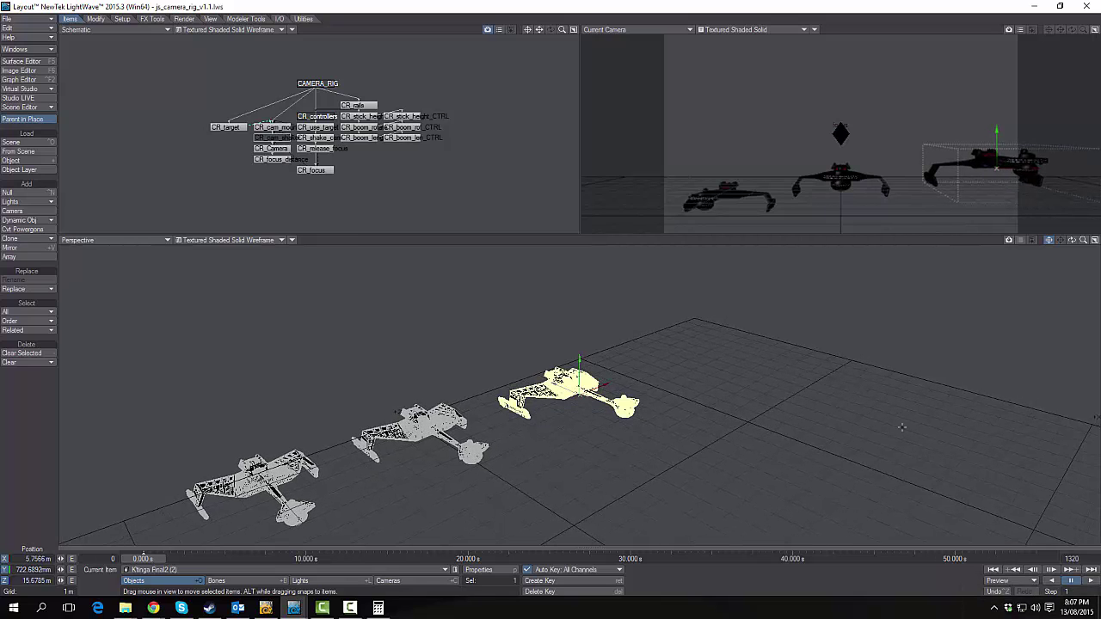
left_click_drag(1083, 241, 1068, 241)
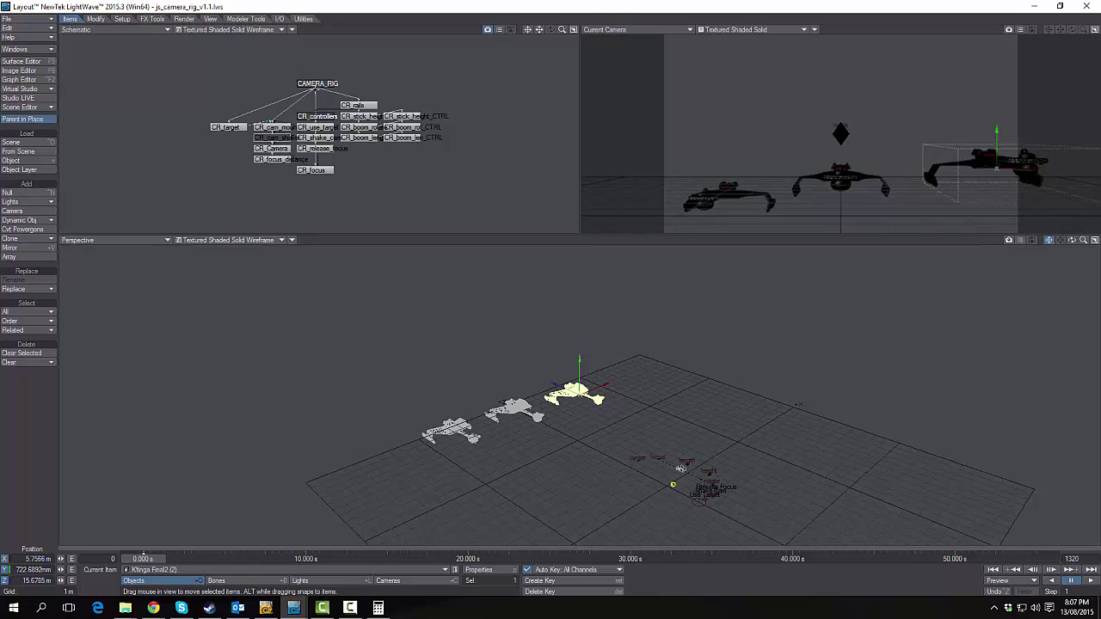
- Move the CR_rails control of the camera rig back along Z to about -7.96 m at frame 0
left_click(317, 85)
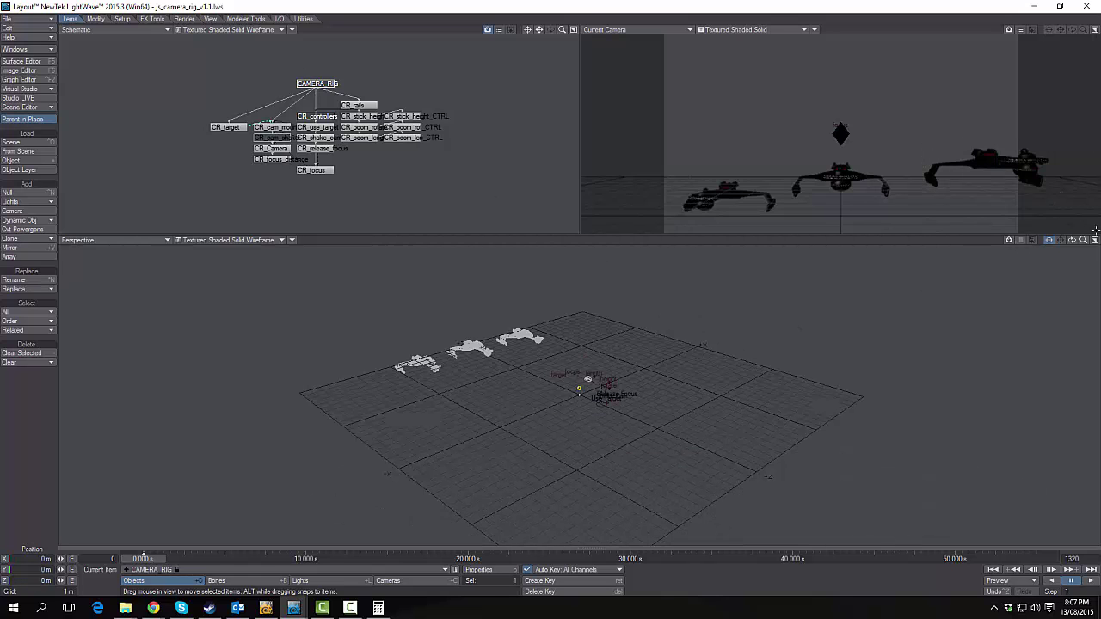
left_click_drag(1083, 241, 1098, 241)
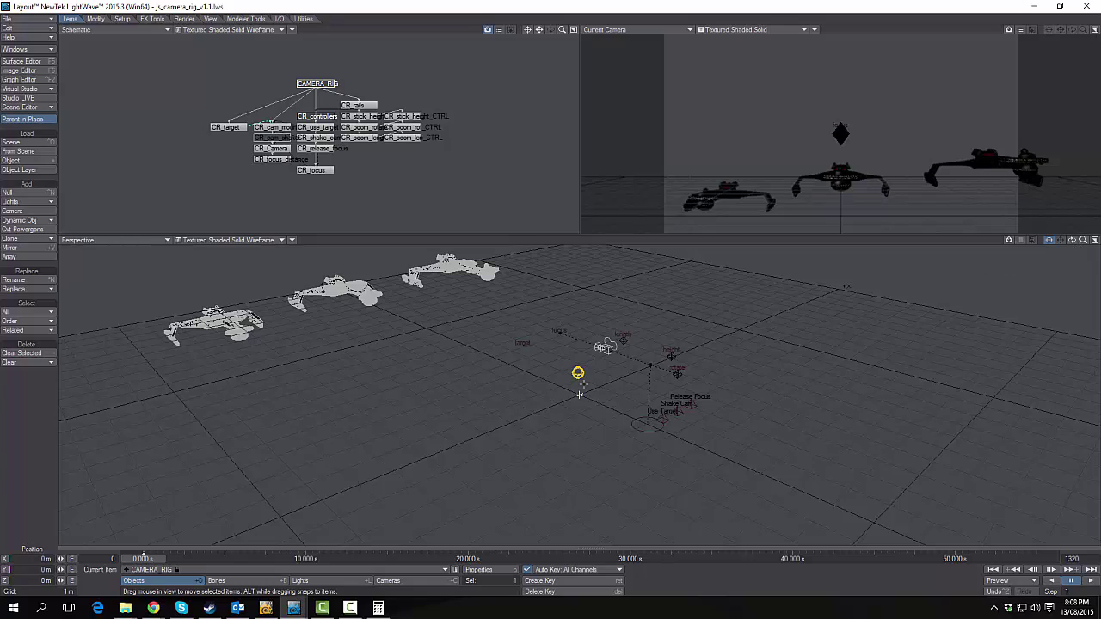
left_click(649, 433)
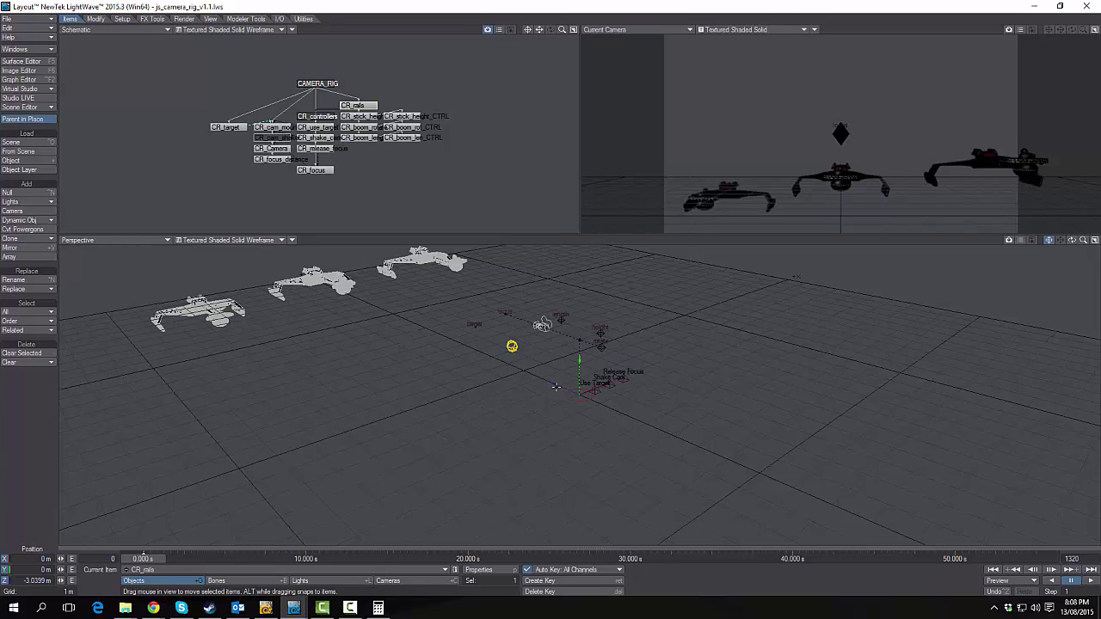
mouse_move(556, 387)
left_mouse_down()
mouse_move(647, 423)
mouse_move(552, 381)
left_mouse_up()
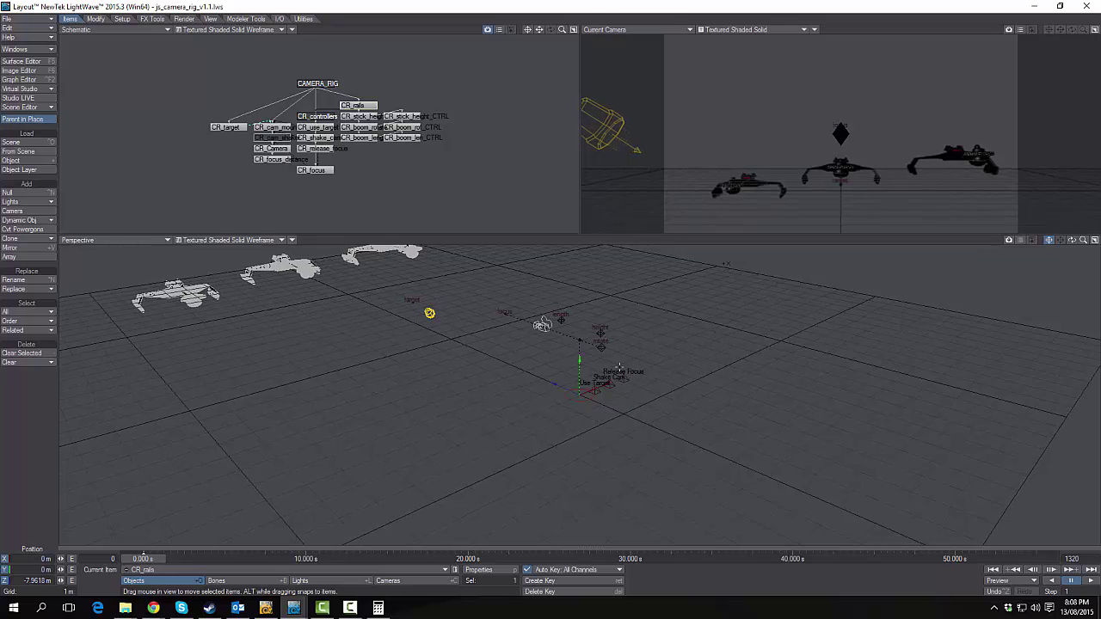
- Move CR_focus_distance out past the ships to about Z 23.87 m and compare with the Klingon Battle video in Chrome, returning to LightWave Layout
left_click(506, 313)
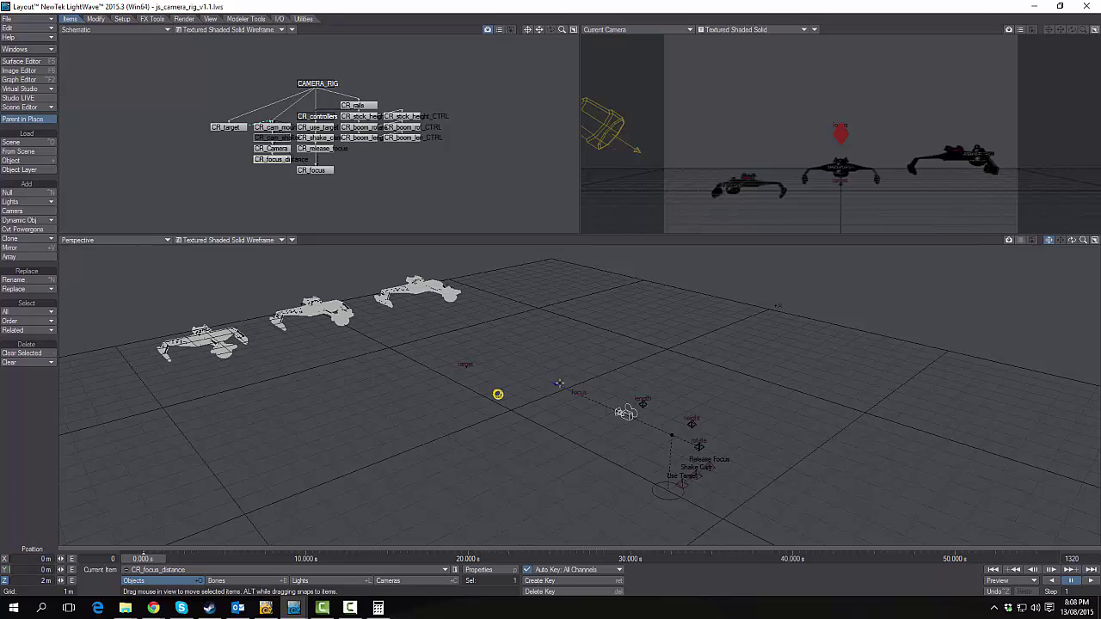
left_click_drag(497, 394, 852, 571)
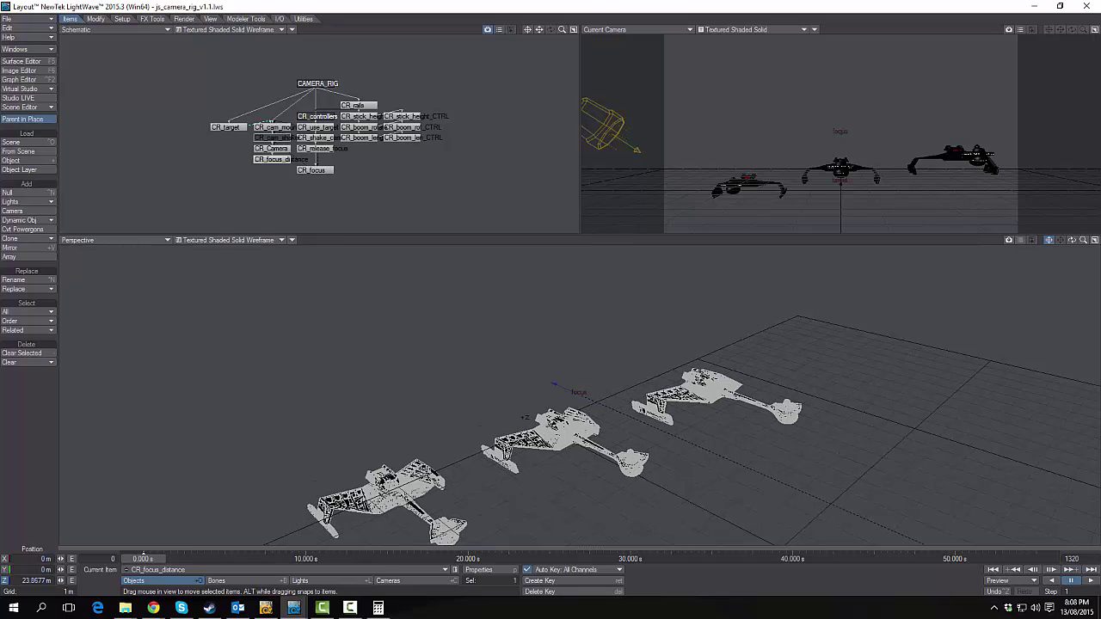
key("alt+Tab")
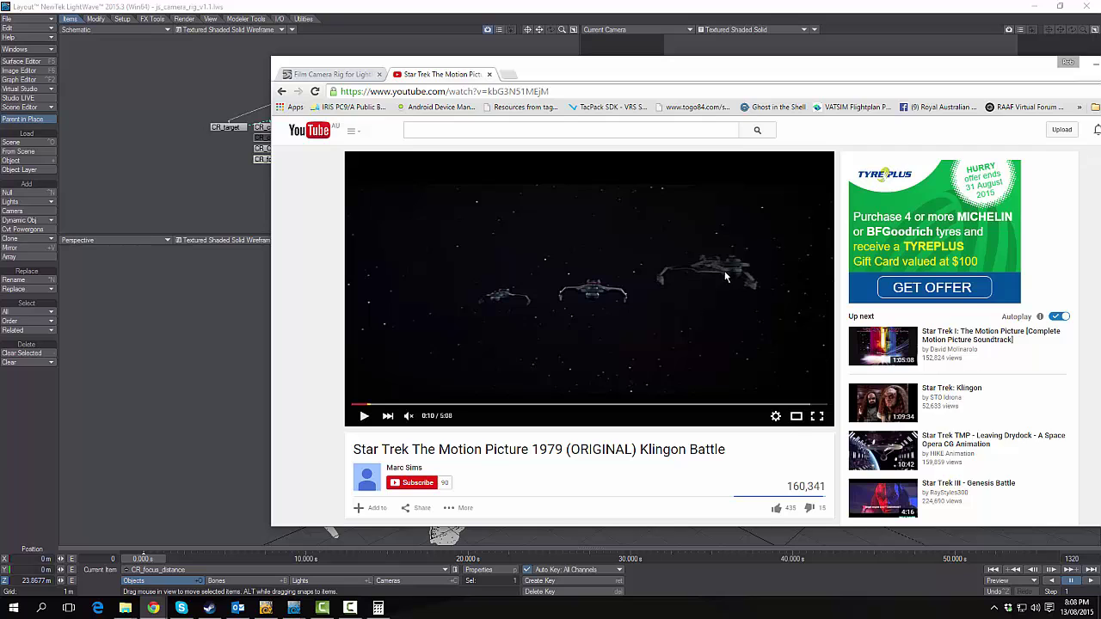
key("alt+Tab")
- Raise the first cloned ship to about Y 1.36 m and check its height against the Chrome video, ending back in LightWave Layout
left_click(709, 385)
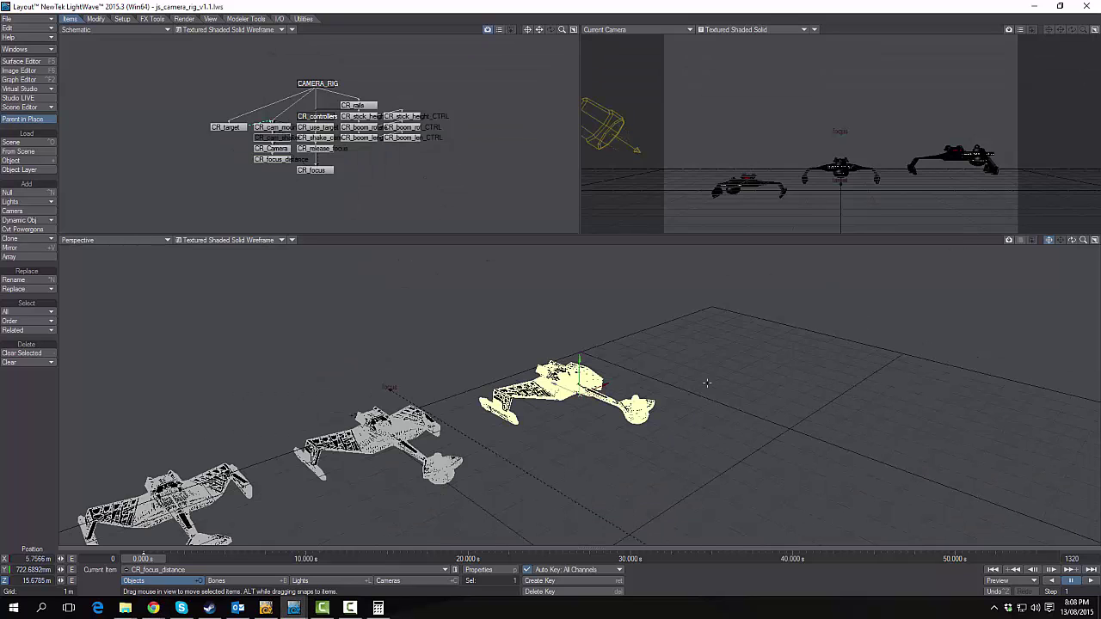
left_click_drag(580, 359, 580, 334)
right_click_drag(580, 336, 581, 342)
key("alt+Tab")
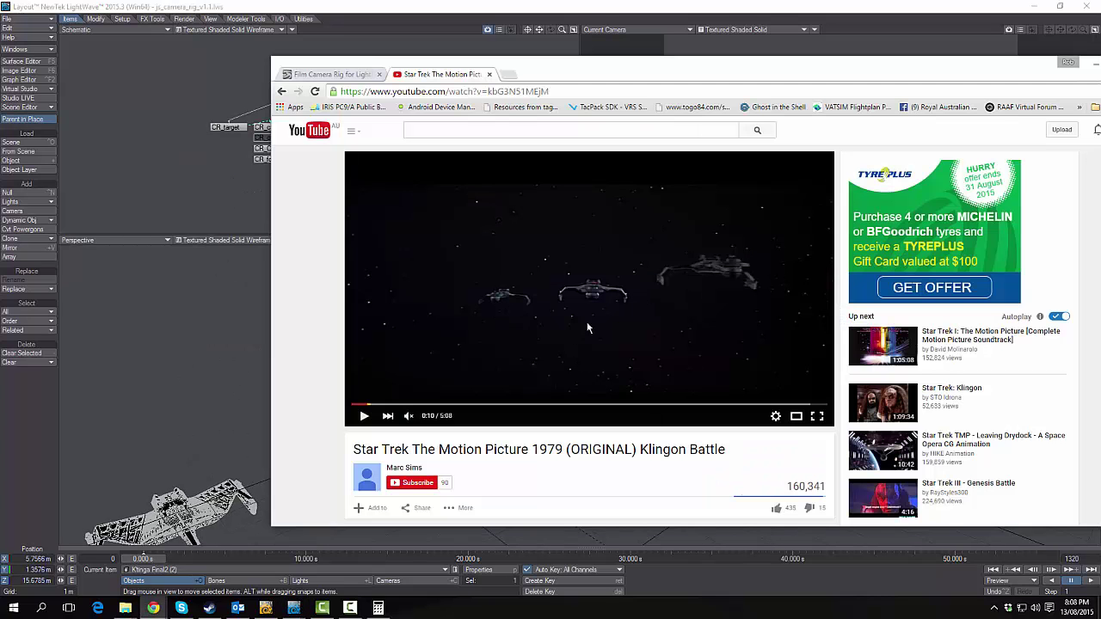
key("alt+Tab")
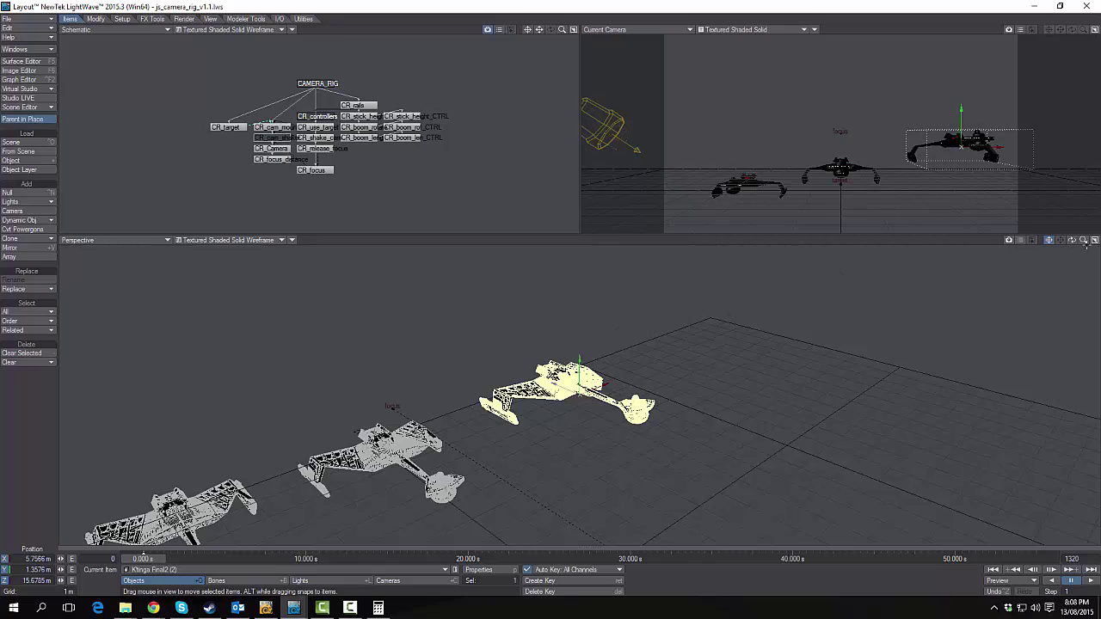
- Move the CR_target control toward the middle ship, to about X -1.56 m, Y 1 m, Z 14.6 m
left_click_drag(1084, 241, 1023, 241)
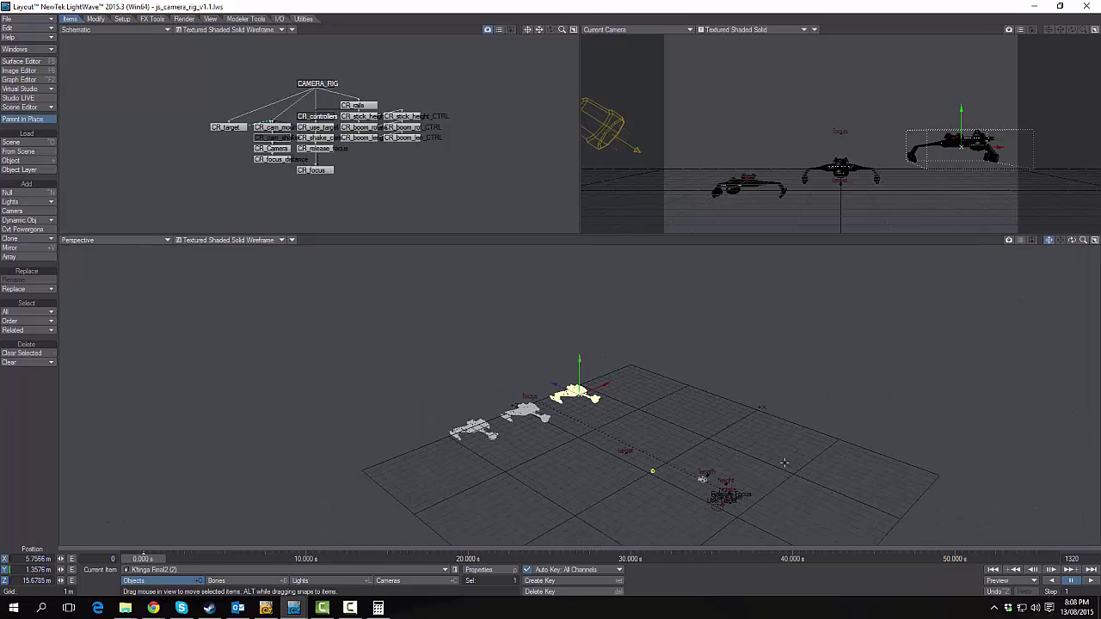
left_click(624, 450)
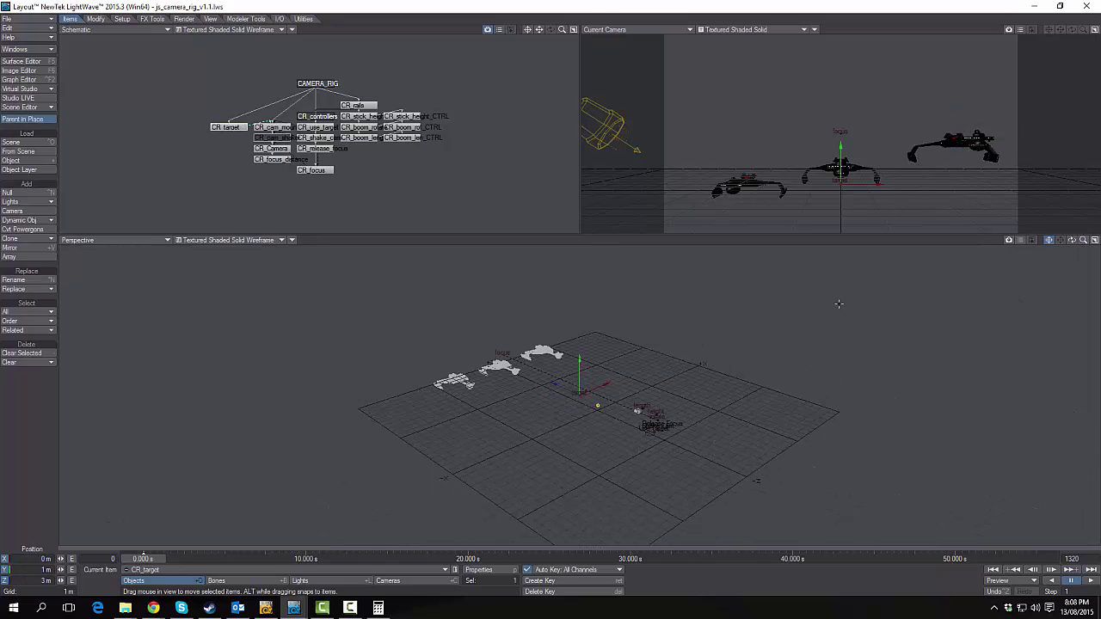
left_click_drag(1084, 241, 1098, 241)
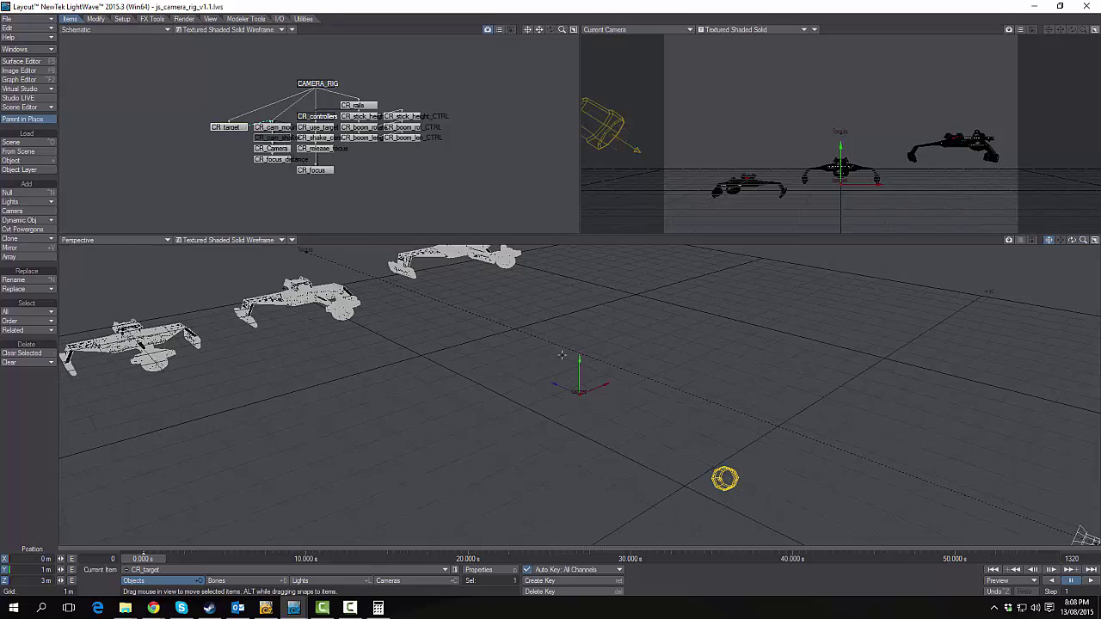
left_click_drag(559, 386, 471, 353)
left_click_drag(724, 391, 629, 383)
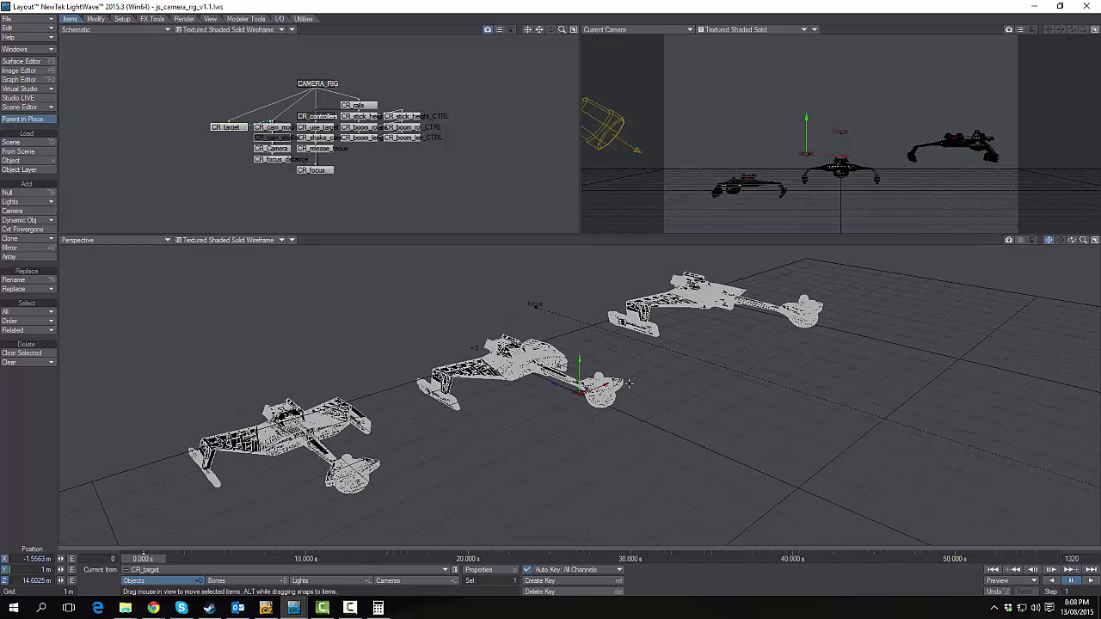
- Place CR_target on the middle ship's forward hull at about X -11 mm, Y 554 mm, Z 15.73 m
left_click_drag(1083, 240, 1100, 240)
left_click_drag(807, 108, 807, 112)
left_click_drag(1070, 240, 963, 241)
left_click_drag(542, 391, 451, 392)
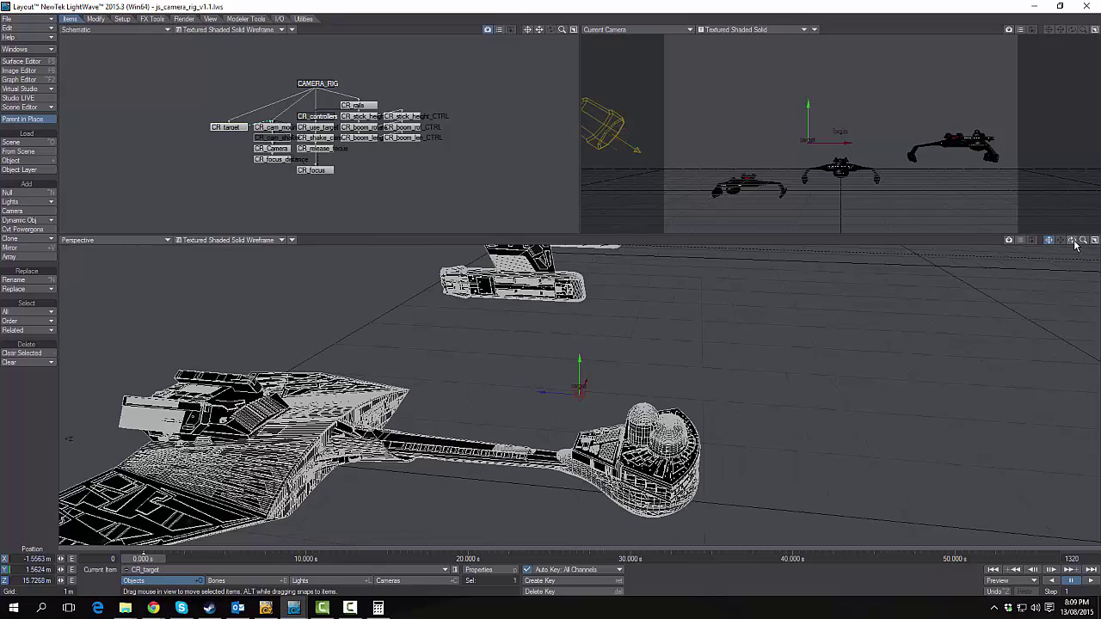
left_click_drag(1072, 242, 998, 283)
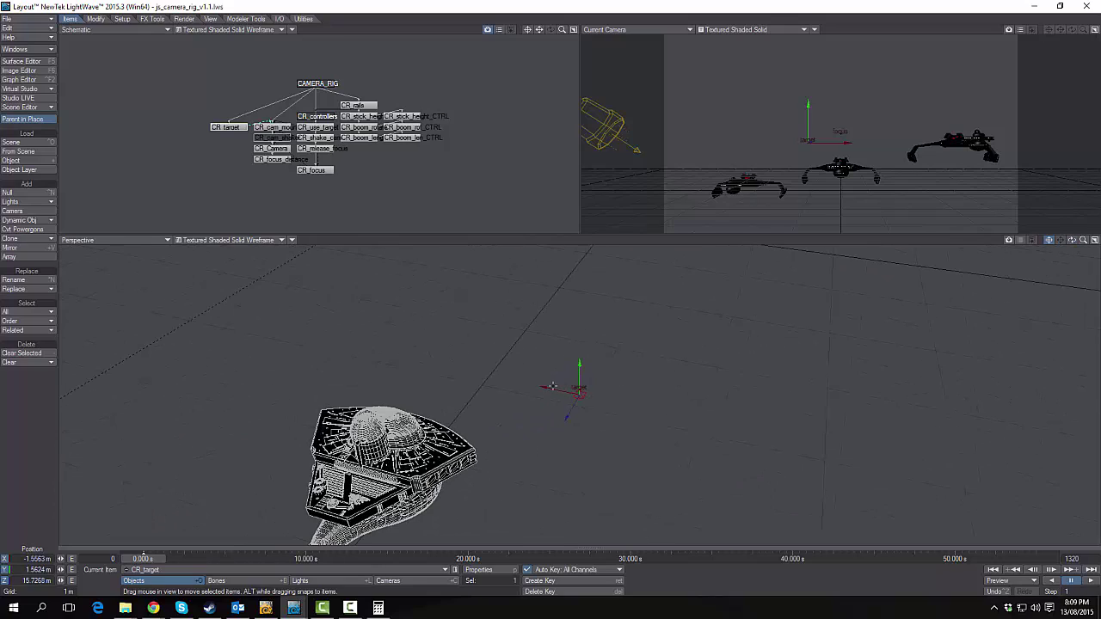
left_click_drag(552, 386, 578, 455)
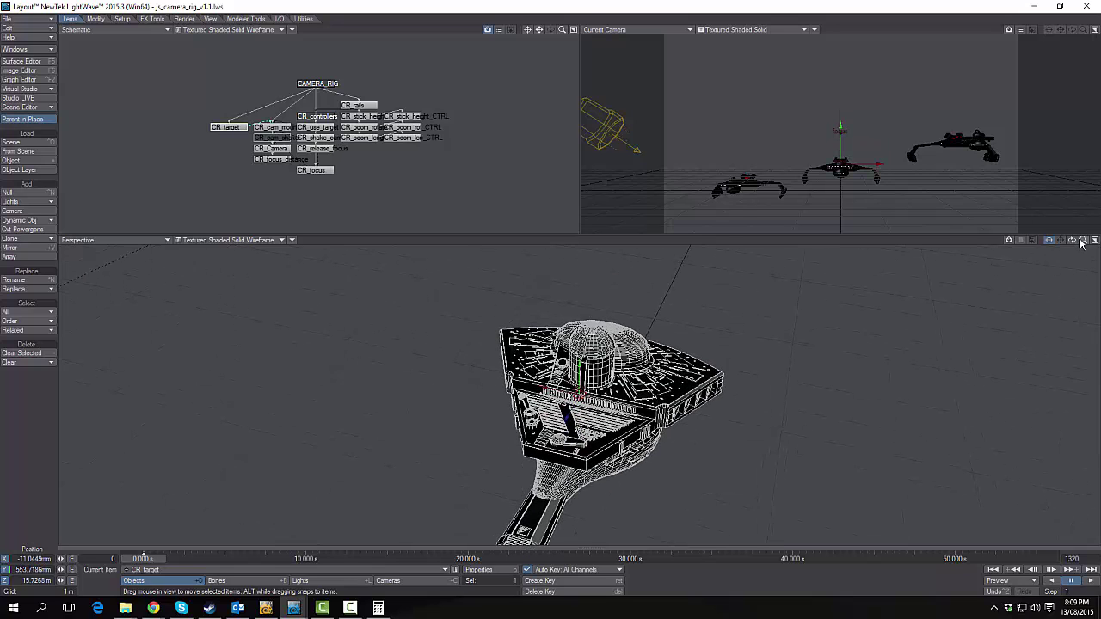
- Select CR_rails, switch to Chrome to scrub the Klingon Battle video to 0:27, and return to LightWave Layout
left_click_drag(1082, 241, 1070, 248)
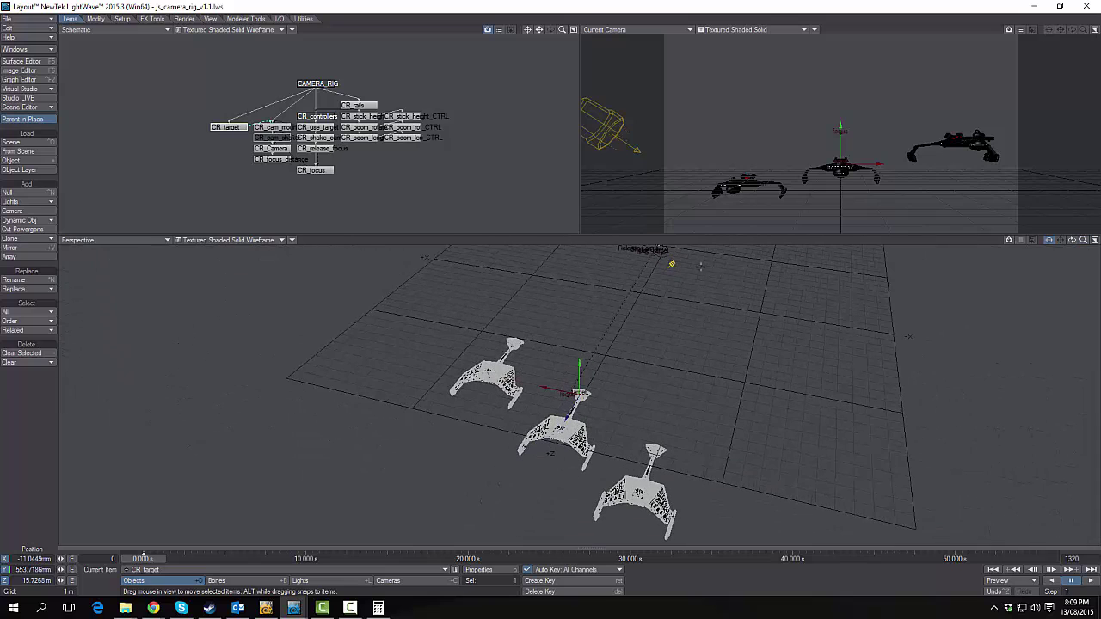
left_click(674, 258)
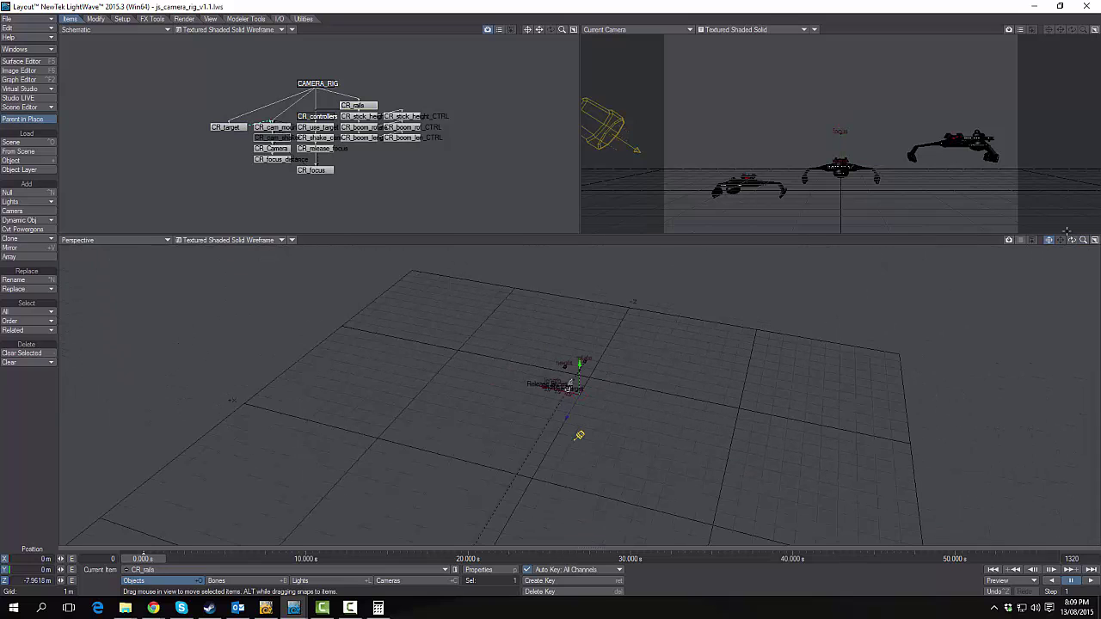
left_click_drag(1082, 240, 1072, 240)
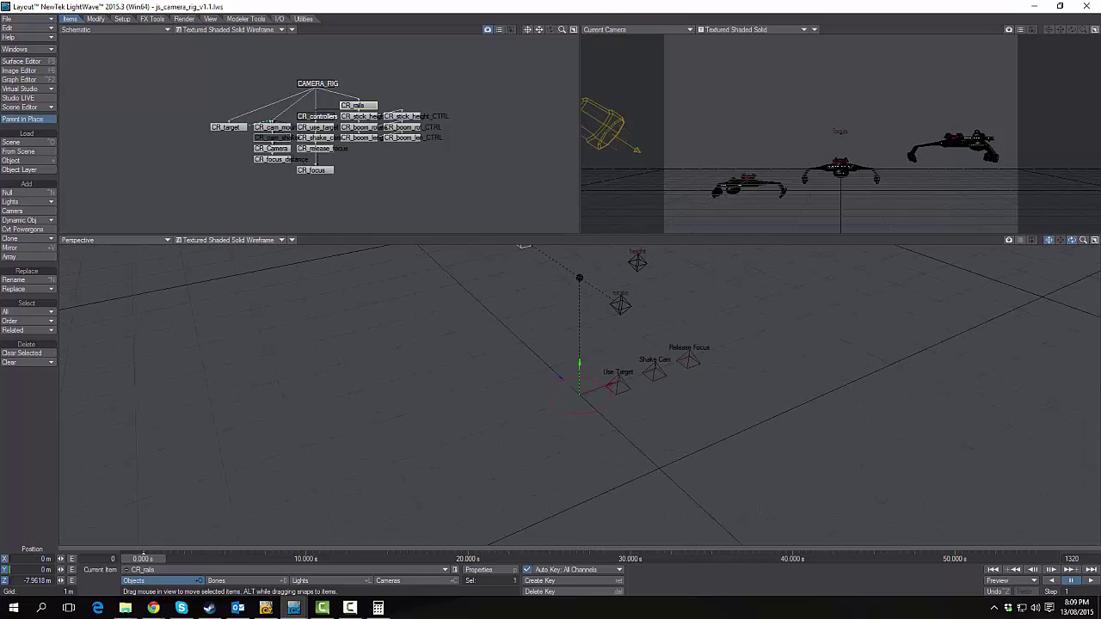
key("alt+Tab")
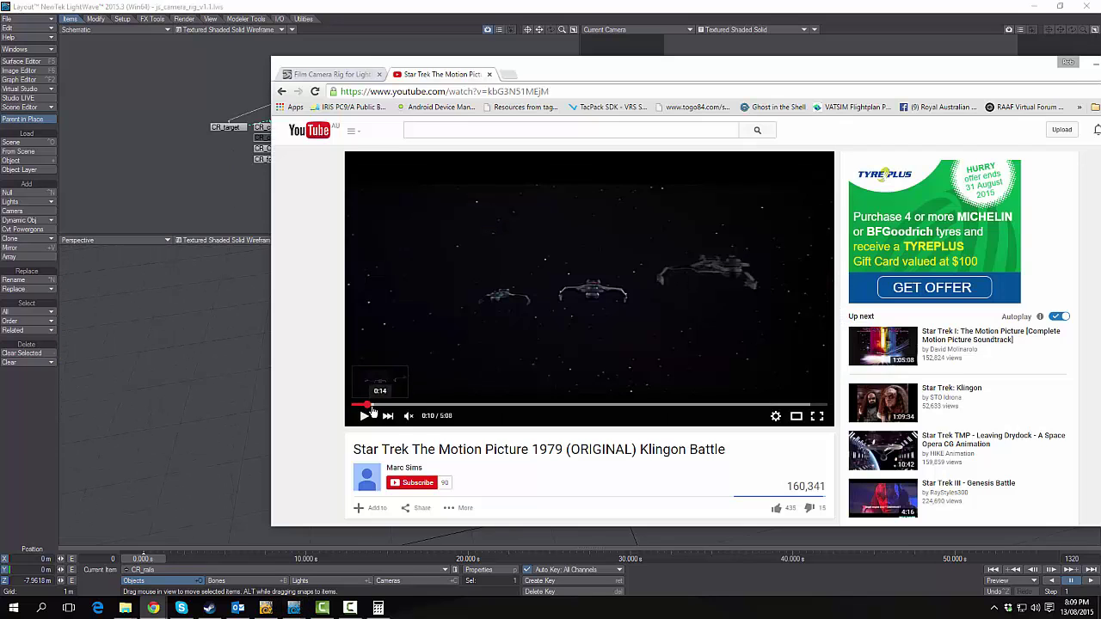
mouse_move(367, 405)
left_mouse_down()
mouse_move(380, 407)
mouse_move(369, 406)
left_mouse_up()
left_click_drag(368, 407, 393, 415)
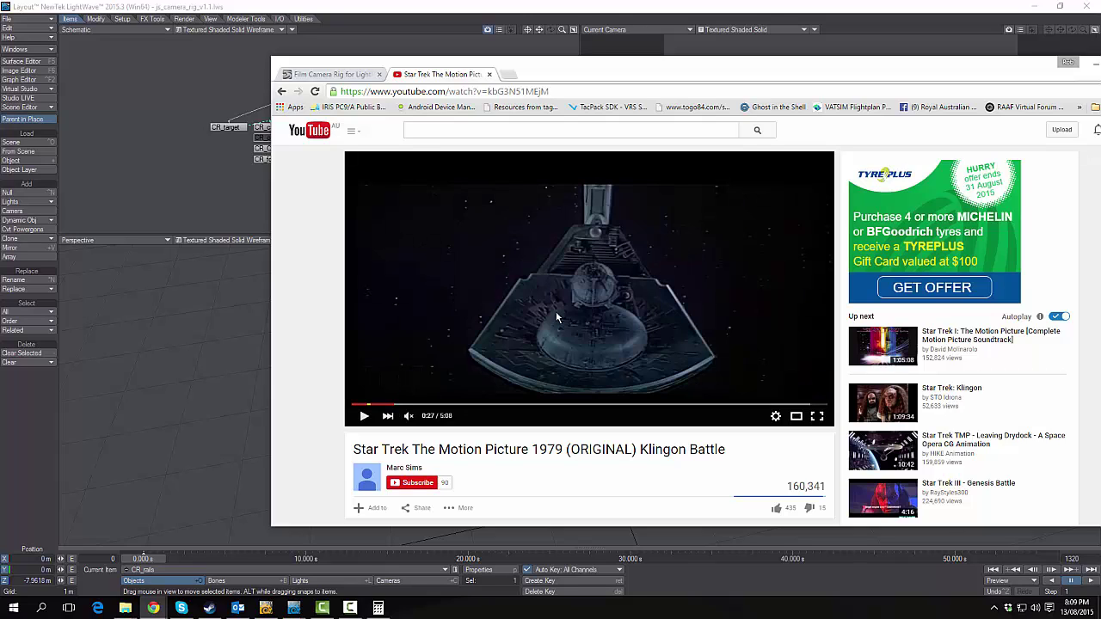
key("alt+Tab")
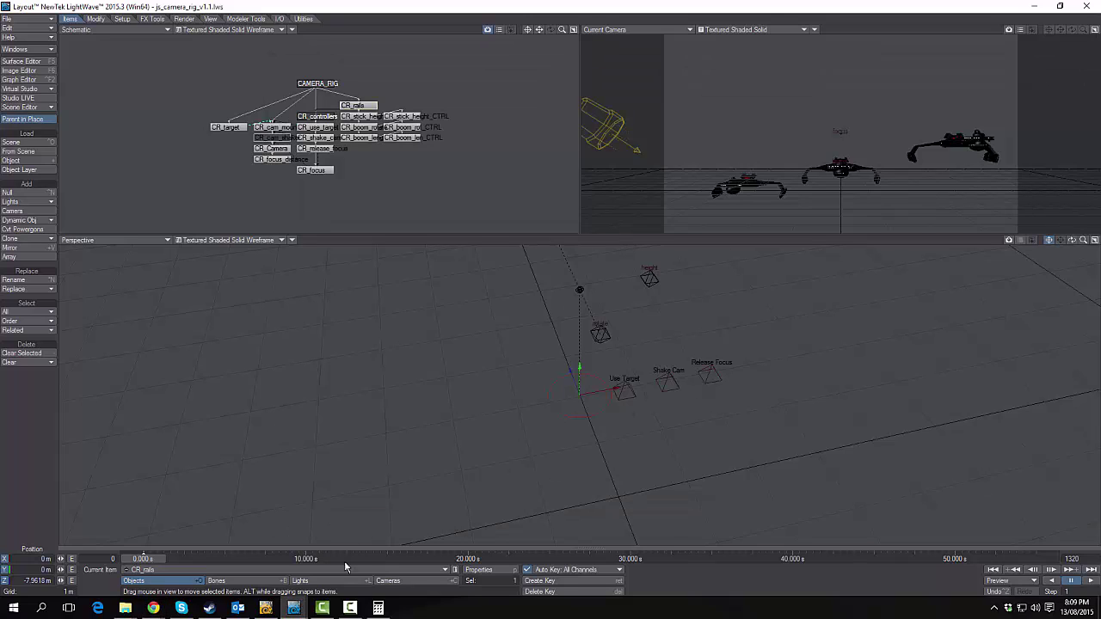
- Go to 27 s on the timeline and move CR_rails forward to about Z 13.12 m, in front of the middle ship, checking the Chrome video
left_click_drag(455, 559, 581, 559)
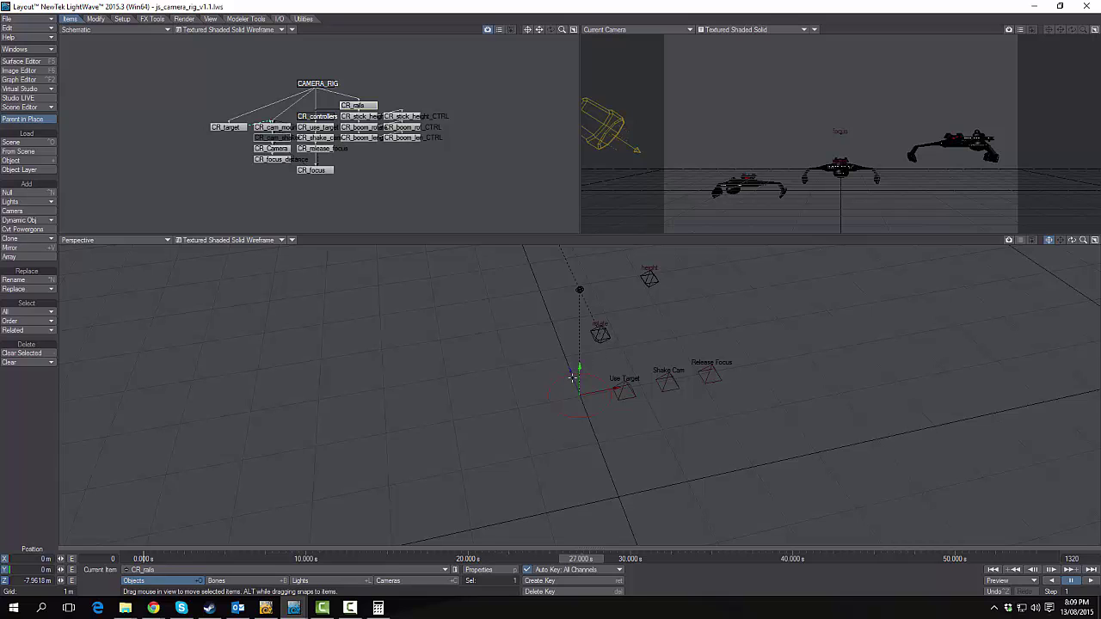
left_click_drag(575, 376, 535, 269)
key("alt+Tab")
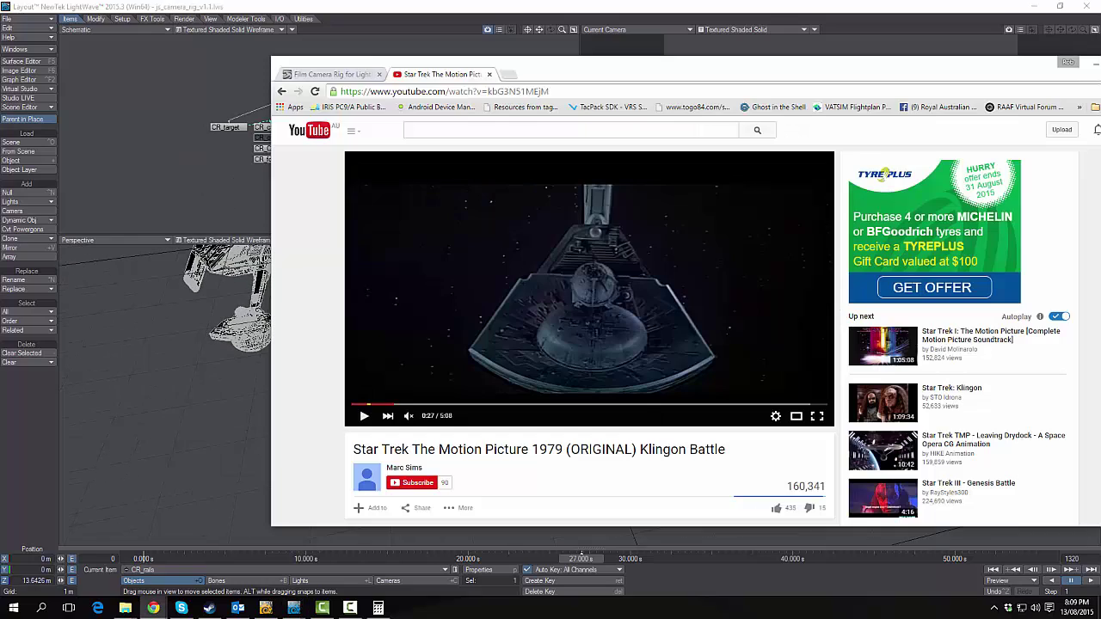
key("alt+Tab")
mouse_move(1082, 242)
left_mouse_down()
mouse_move(1054, 242)
mouse_move(1097, 242)
mouse_move(1088, 241)
left_mouse_up()
left_click_drag(542, 397, 569, 397)
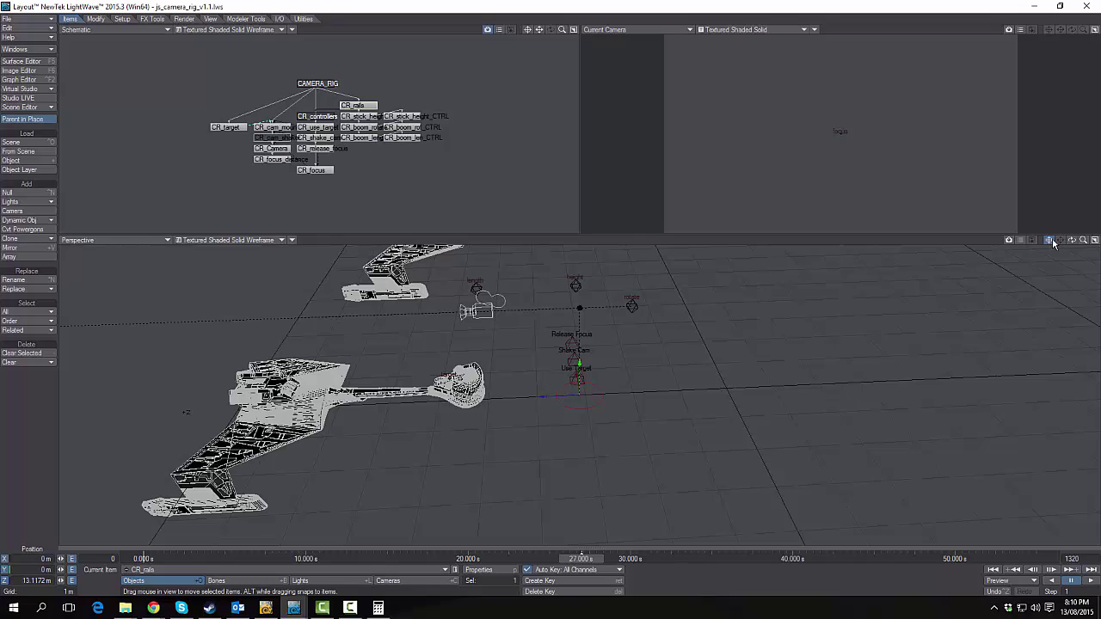
- Inspect the camera placement from behind the ships and recheck the framing around 0:27 in the Chrome video, returning to LightWave Layout
left_click_drag(1072, 241, 1041, 256)
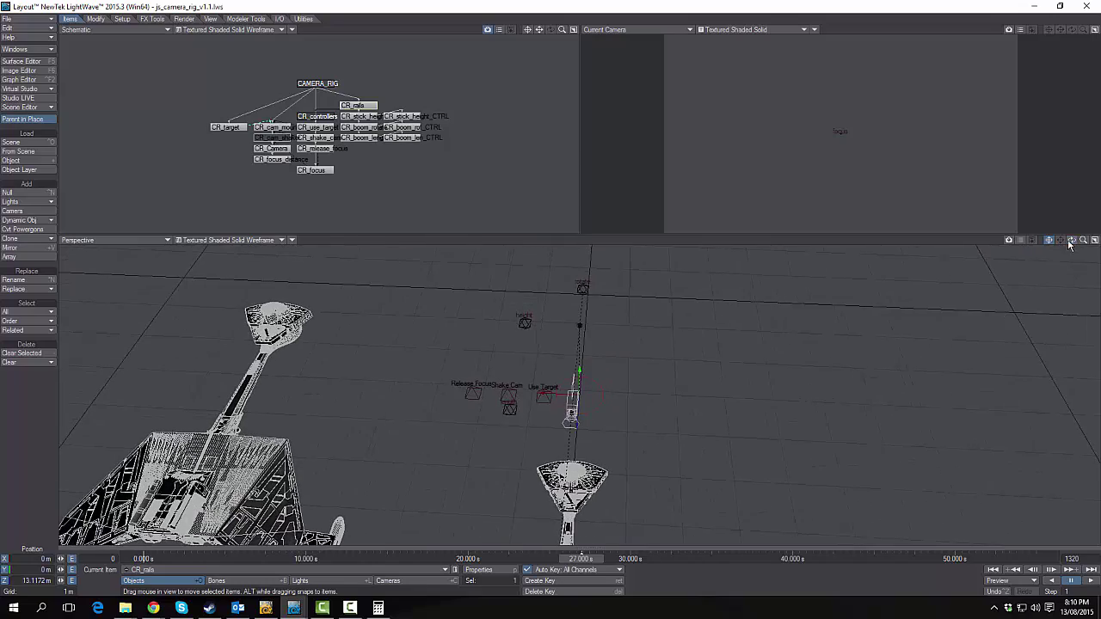
key("alt+Tab")
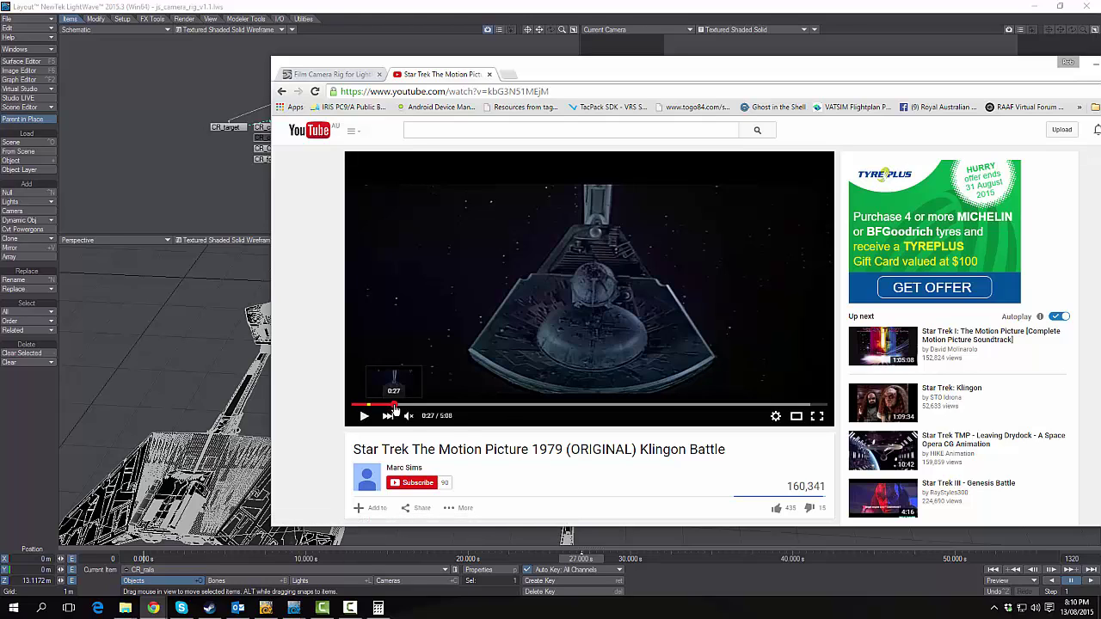
left_click_drag(393, 405, 396, 408)
key("alt+Tab")
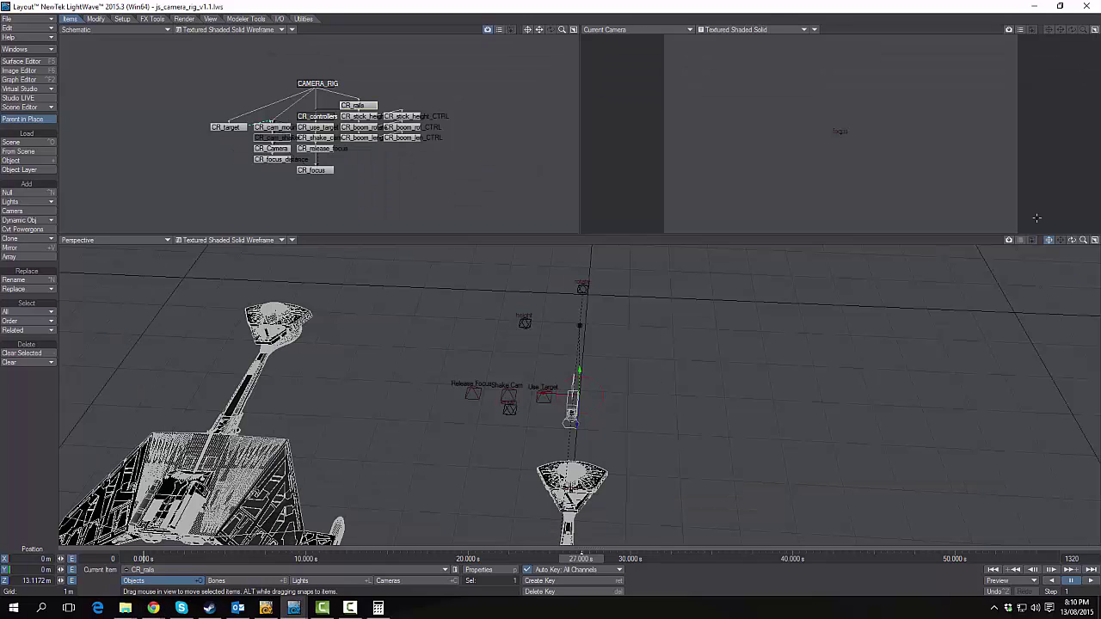
- Shorten the camera boom at 27 s by pulling CR_boom_length back, and shift CR_rails sideways to about X -253 mm
left_click_drag(1073, 241, 1031, 252)
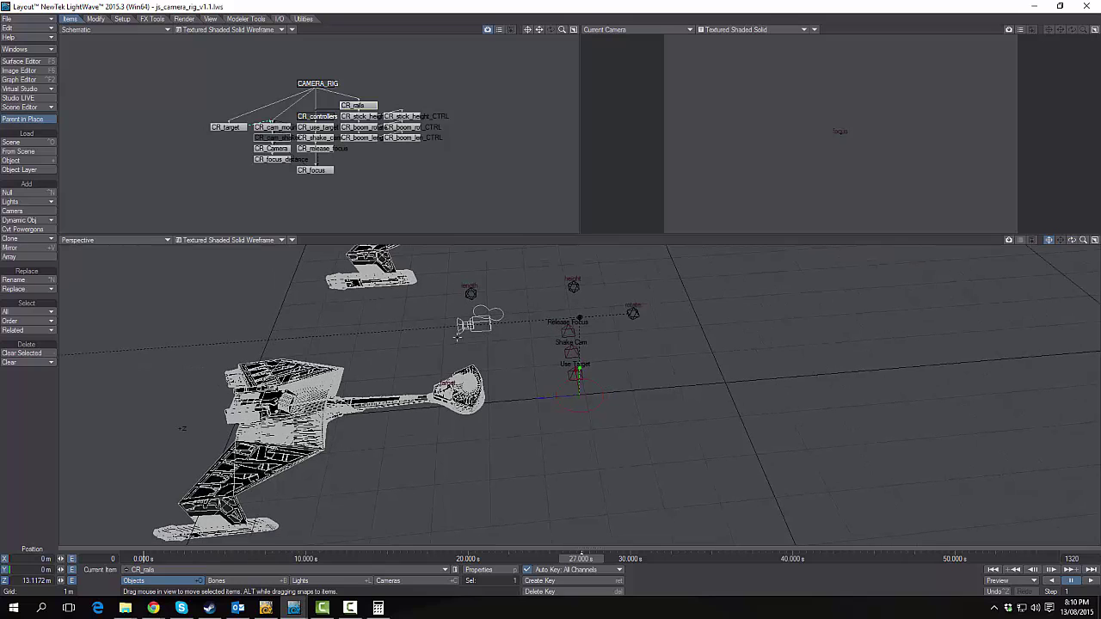
left_click(473, 295)
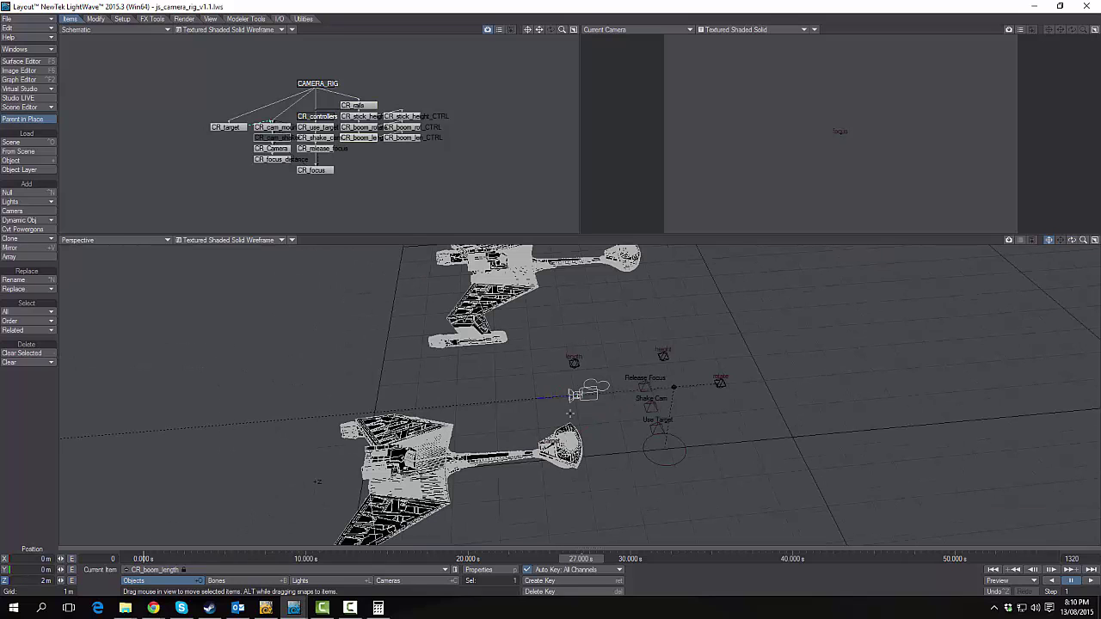
mouse_move(550, 397)
left_mouse_down()
mouse_move(539, 398)
mouse_move(549, 398)
left_mouse_up()
left_click(628, 467)
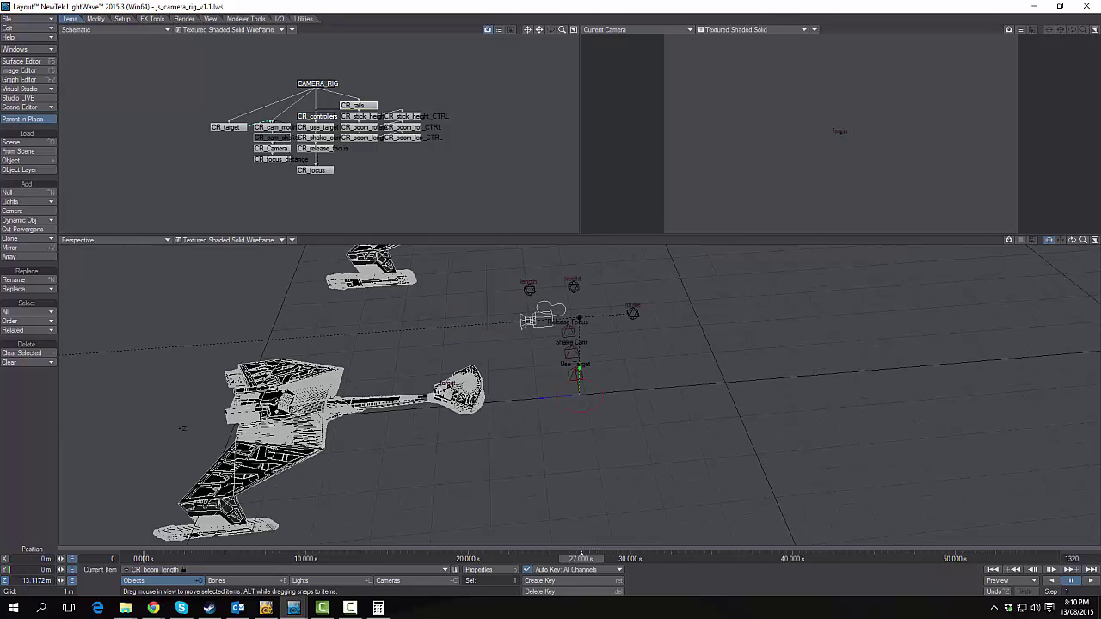
left_click_drag(181, 427, 184, 419)
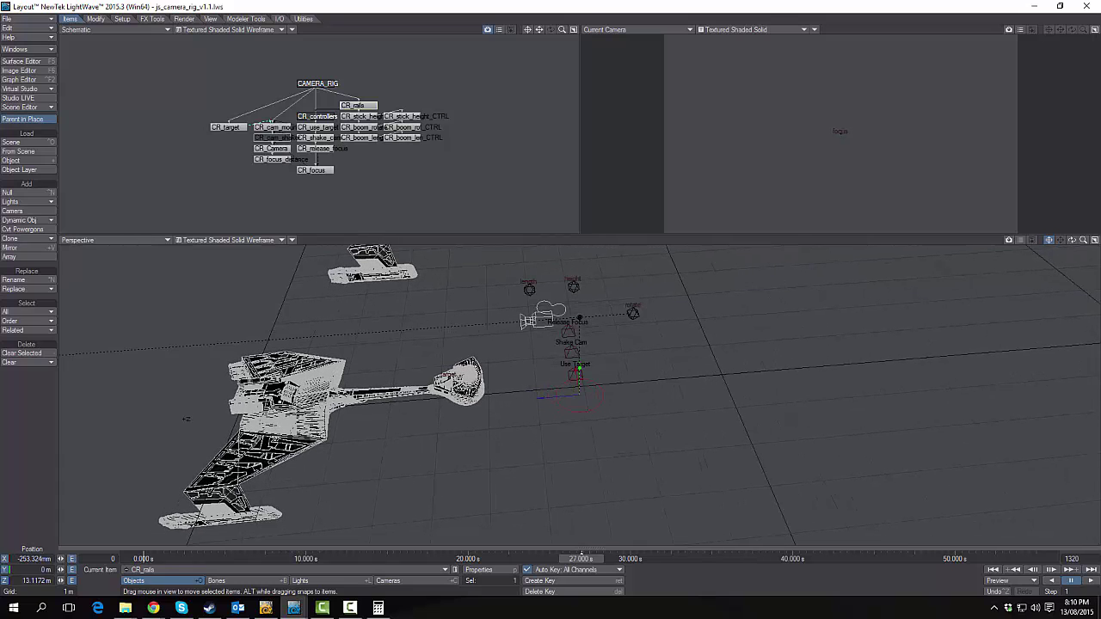
- Check the Klingon Battle framing in Chrome, return to LightWave Layout, and tilt CR_boom_rotate to a pitch of about 12° at 27 s
left_click(633, 313)
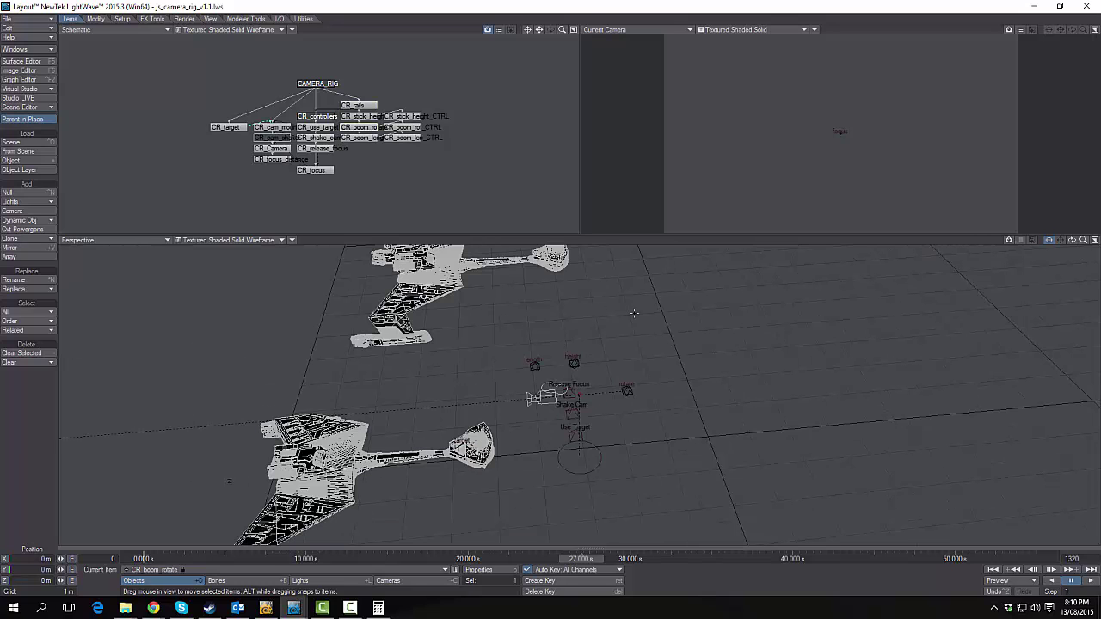
key("alt+Tab")
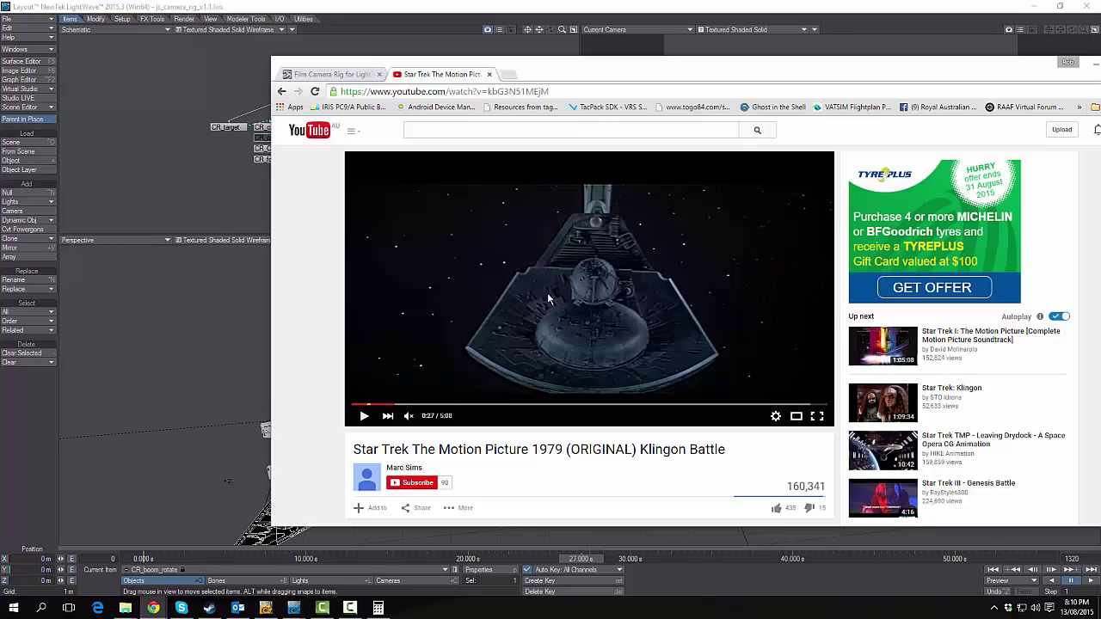
key("alt+Tab")
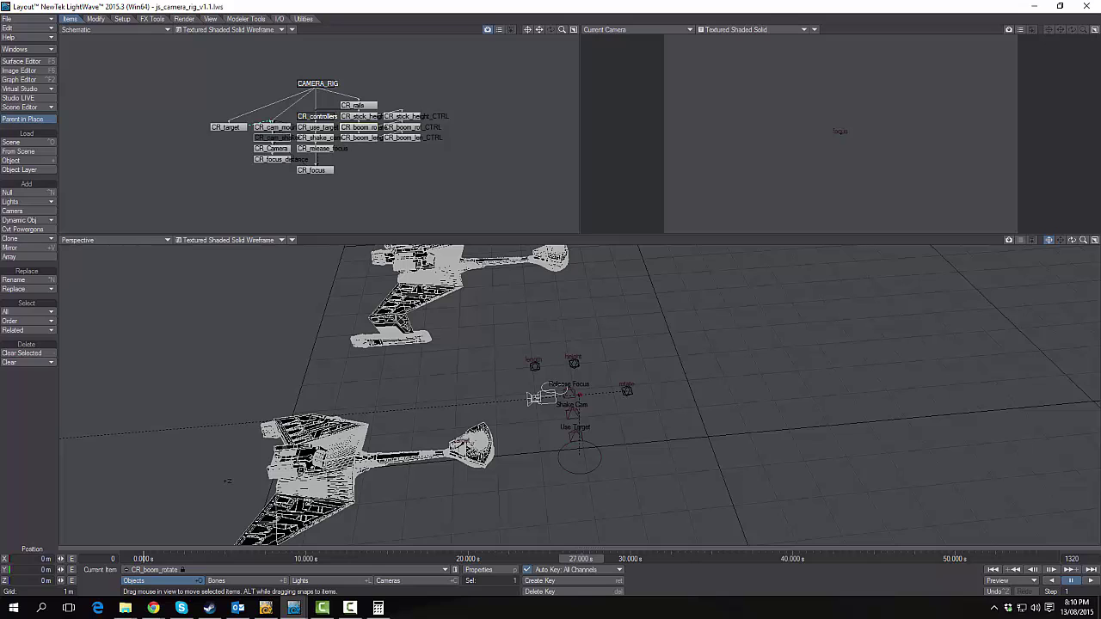
key("y")
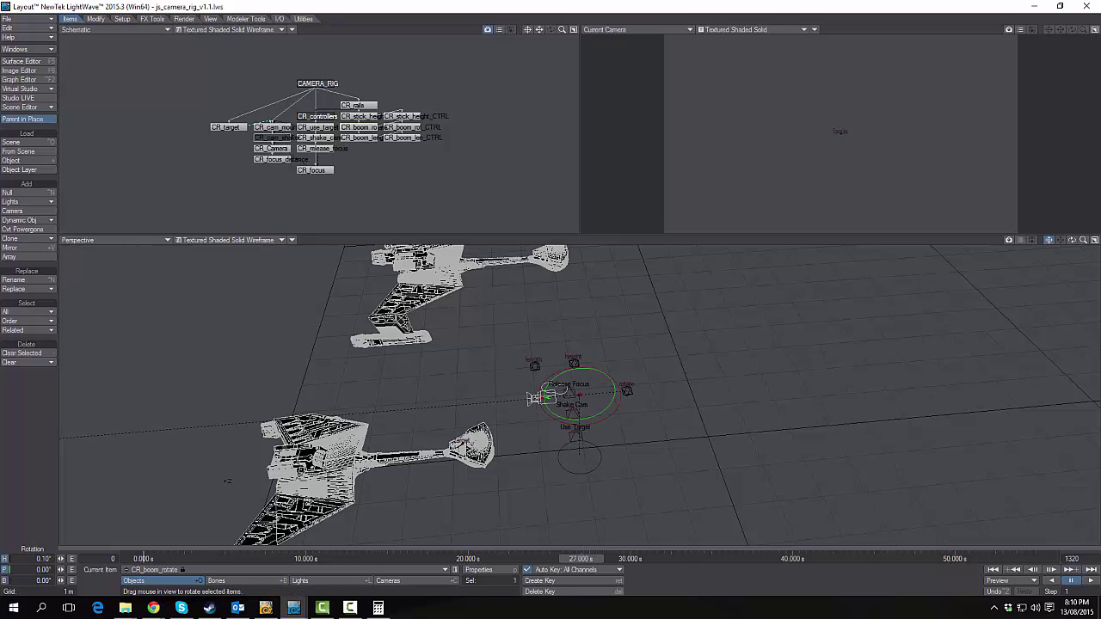
left_click_drag(593, 372, 559, 403)
key("ctrl+z")
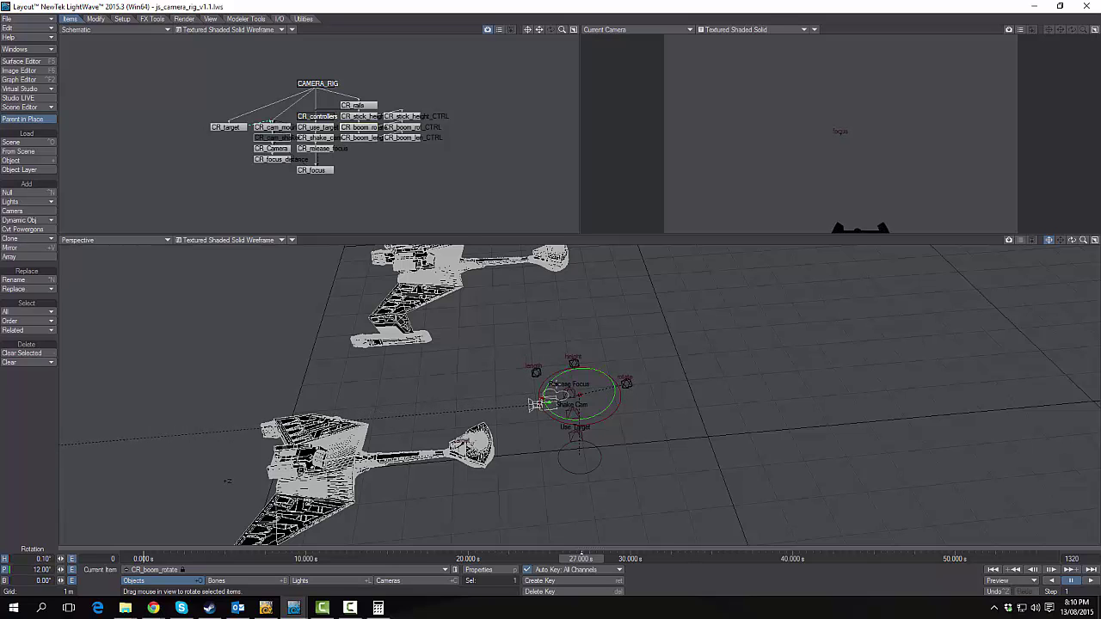
- Tilt CR_Camera down to a pitch of about 37.3° at 27 s so it looks onto the middle ship's head
left_click(535, 405)
key("y")
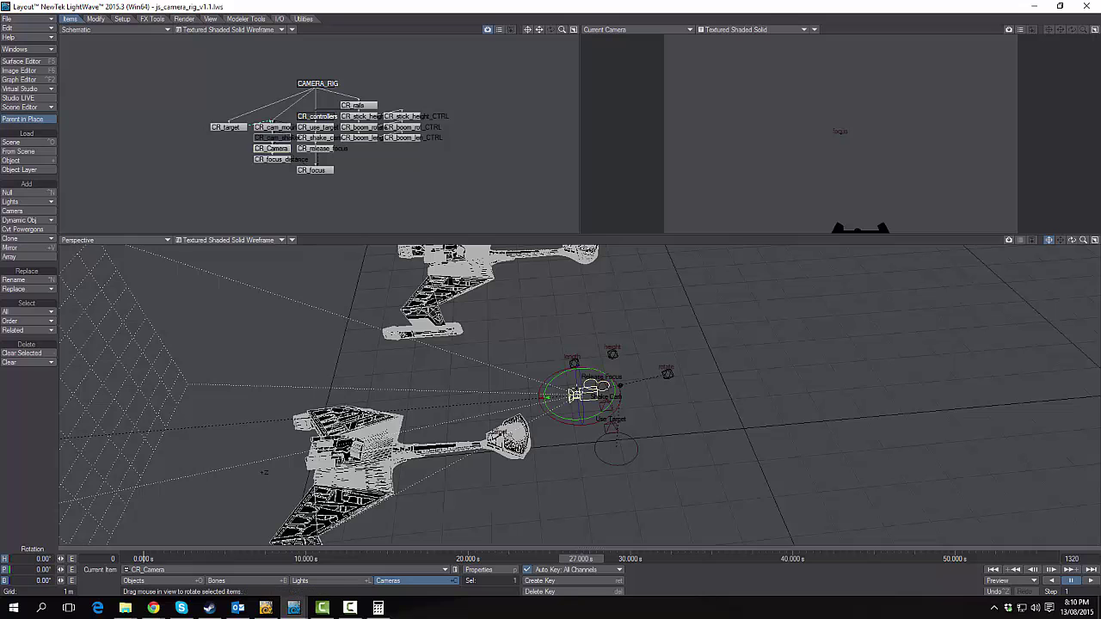
left_click_drag(566, 373, 565, 460)
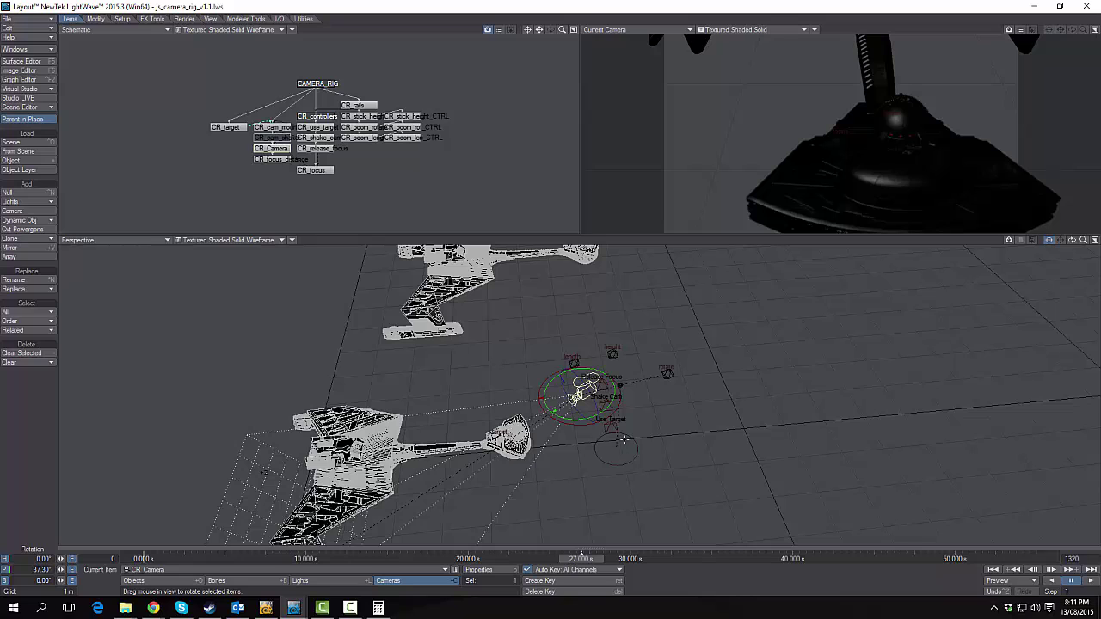
- Turn CR_boom_rotate to heading about 19.6° and CR_Camera to about -3°, checking the Chrome video and returning to LightWave Layout
left_click(670, 373)
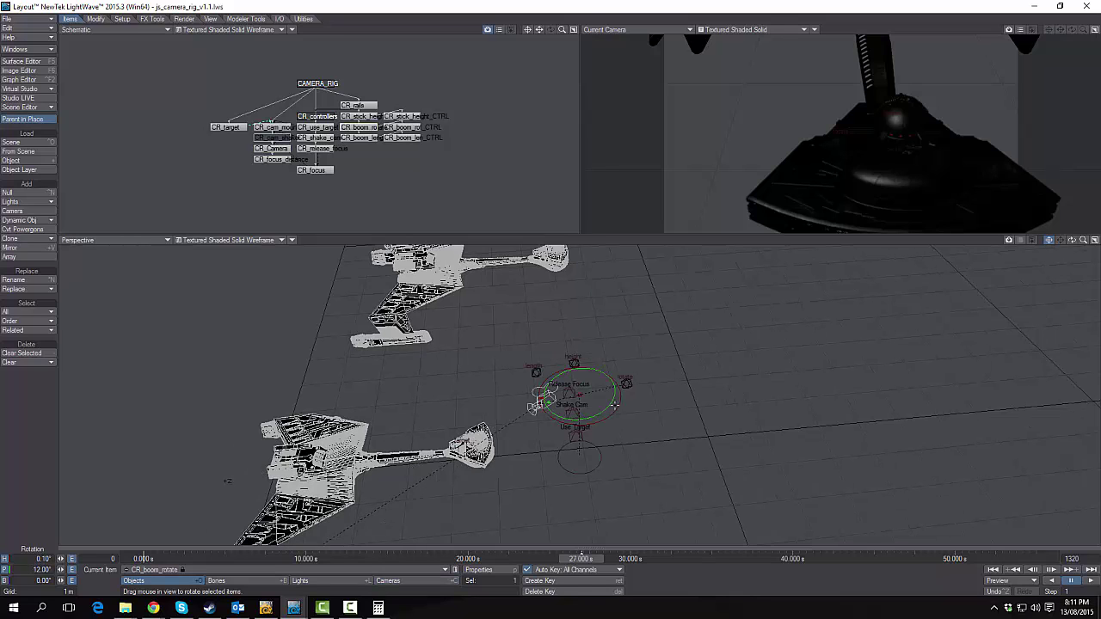
left_click_drag(536, 402, 539, 397)
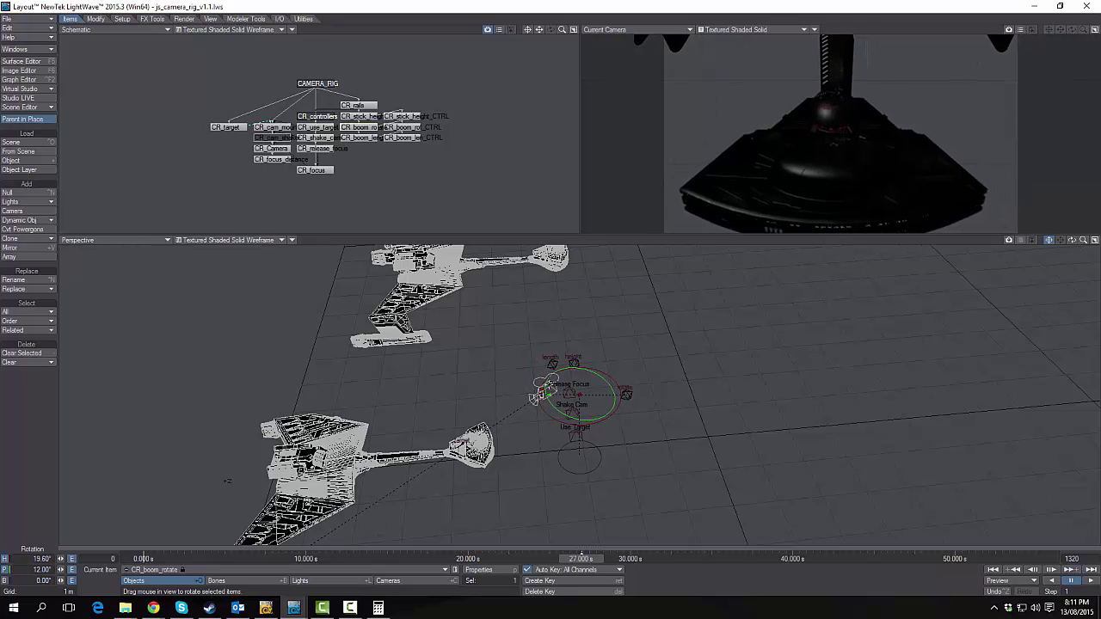
left_click(549, 389)
left_click_drag(574, 396, 567, 396)
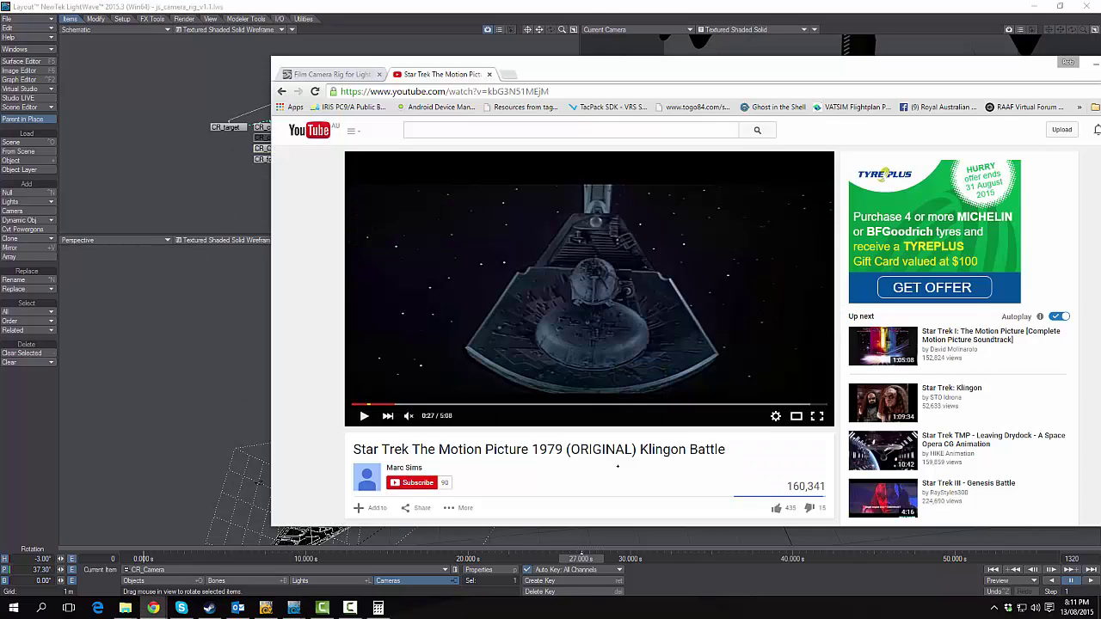
key("alt+Tab")
key("alt+Tab")
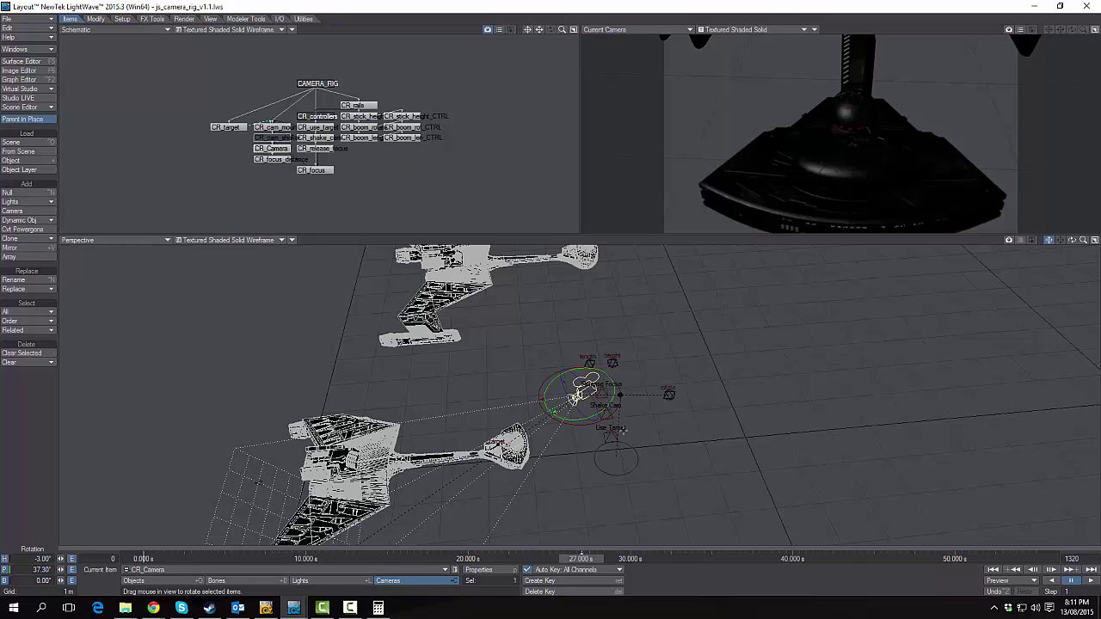
- Lower CR_stick_height to about Y 1.87 m and move CR_rails to about Z 13.18 m at 27 s
left_click(612, 363)
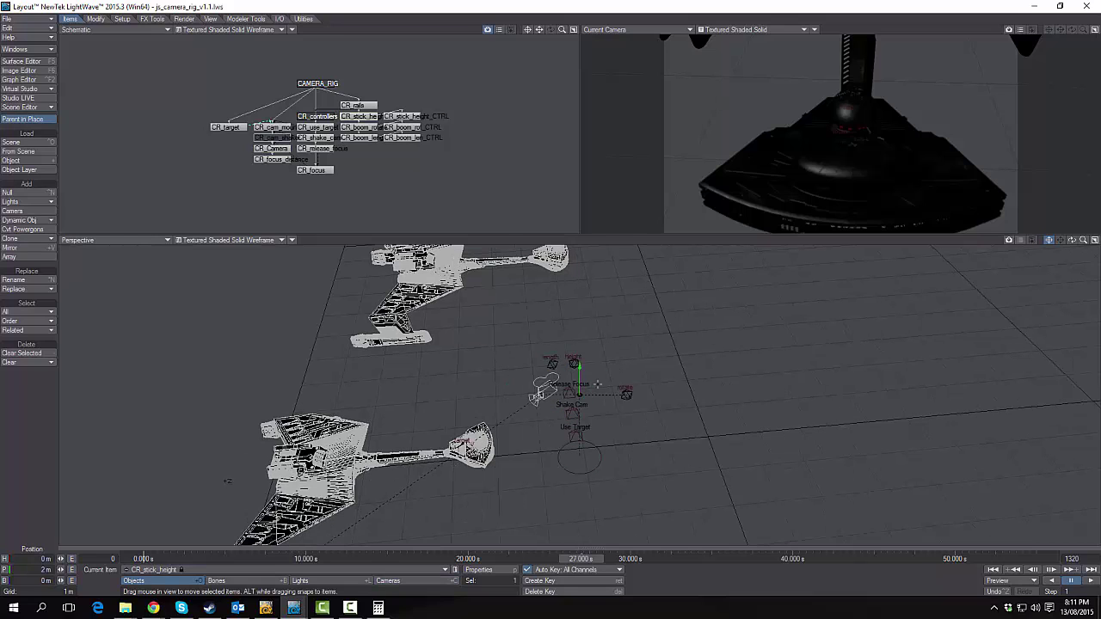
left_click_drag(581, 364, 579, 370)
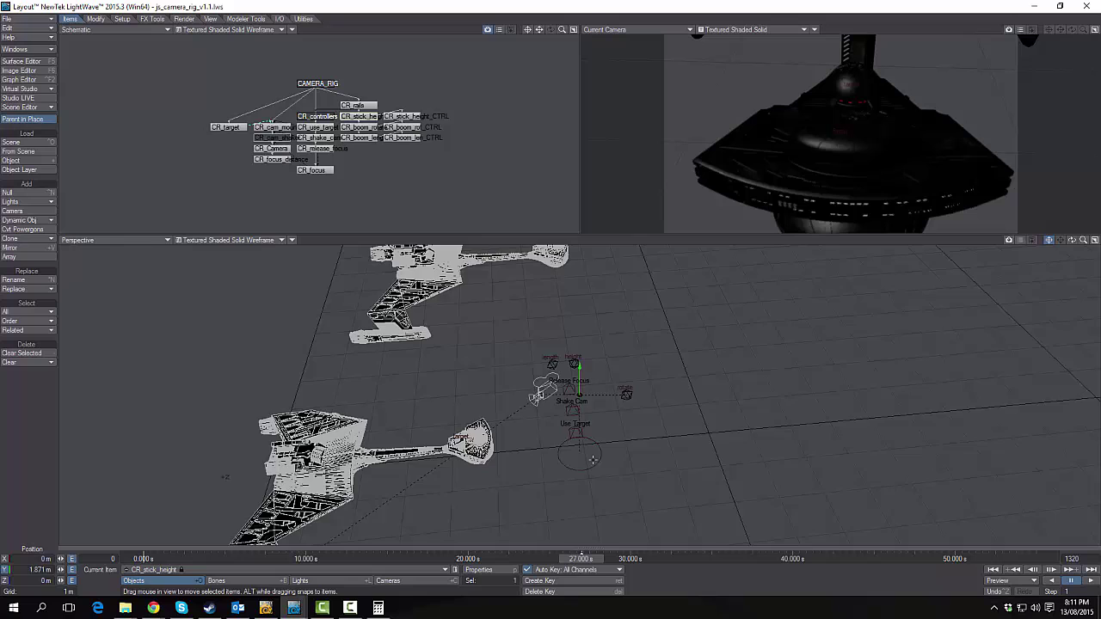
left_click(592, 459)
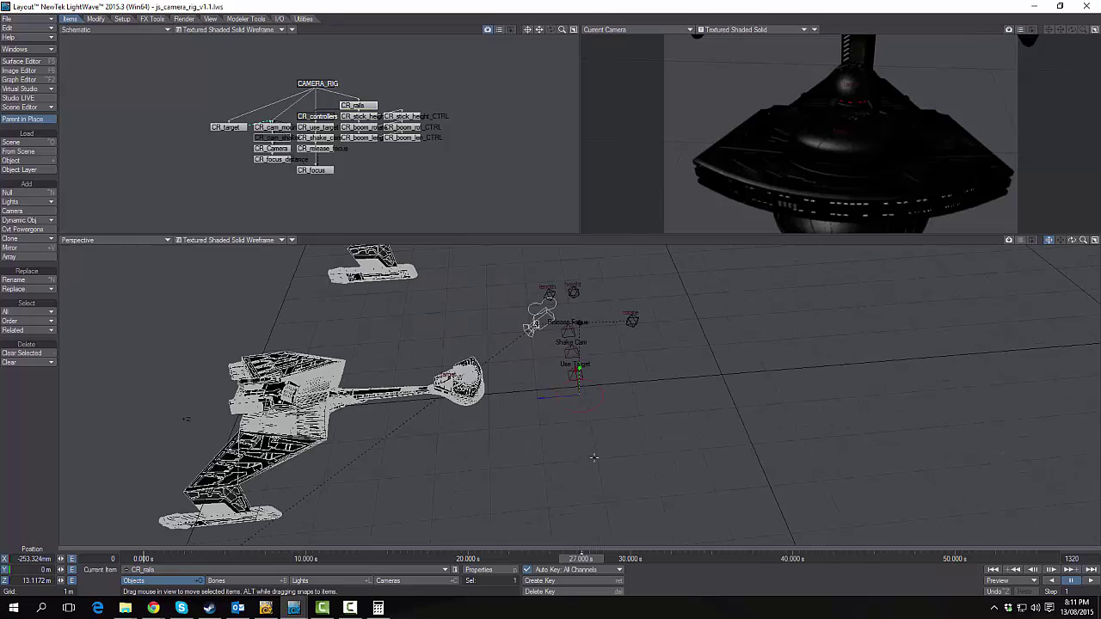
left_click_drag(540, 398, 536, 398)
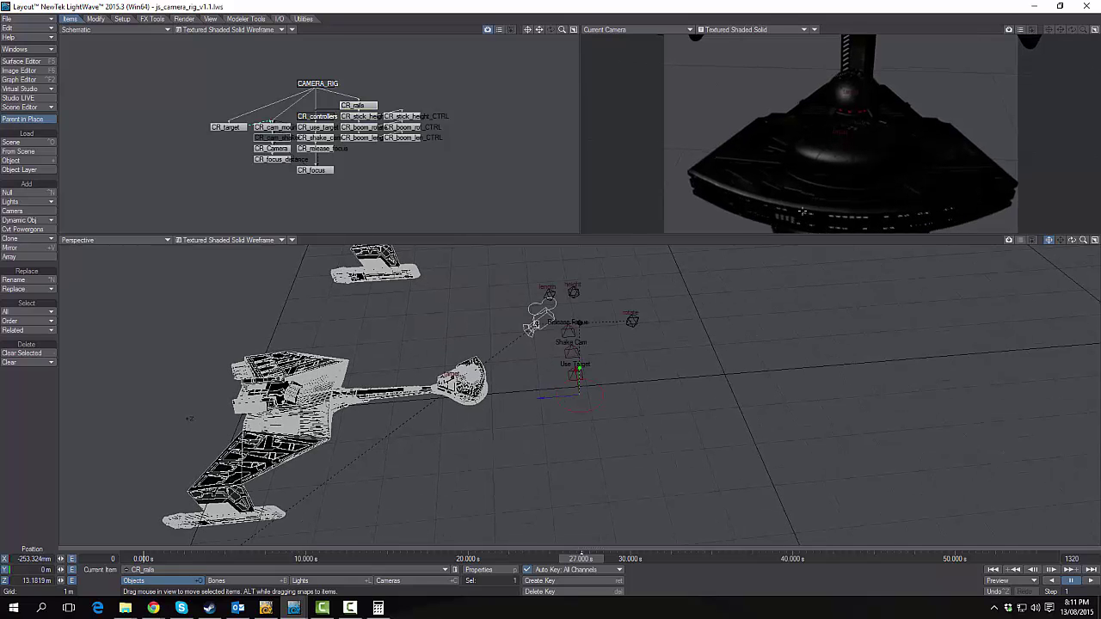
- Pull CR_focus_distance in to about Z 2.22 m at 27 s, placing the focus near the middle ship's head
left_click_drag(1082, 241, 918, 268)
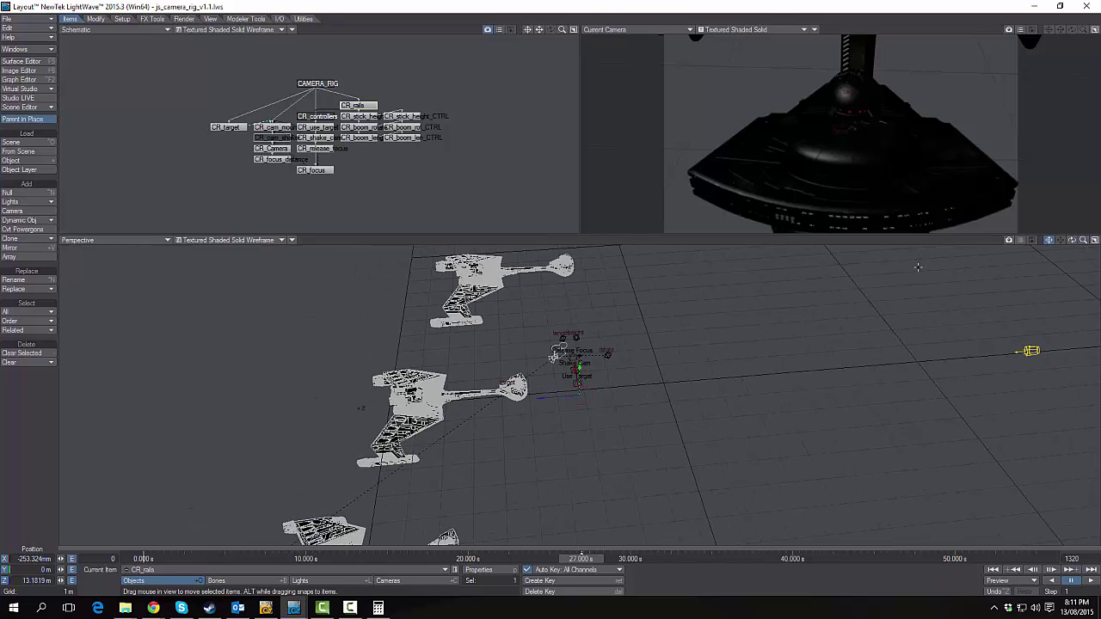
left_click_drag(1083, 240, 781, 326)
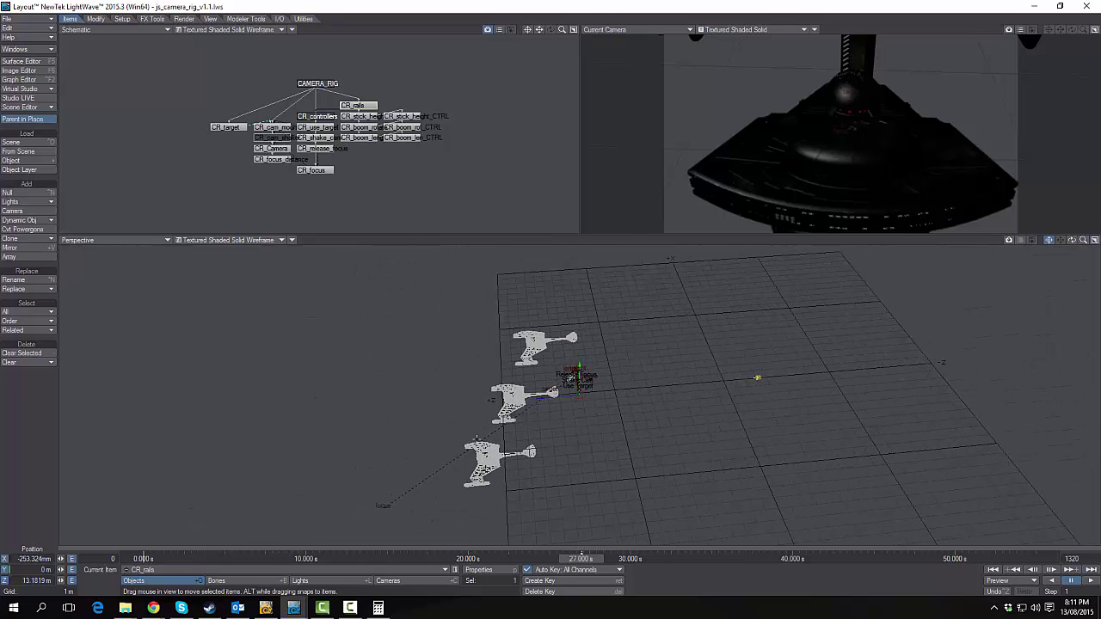
left_click(385, 503)
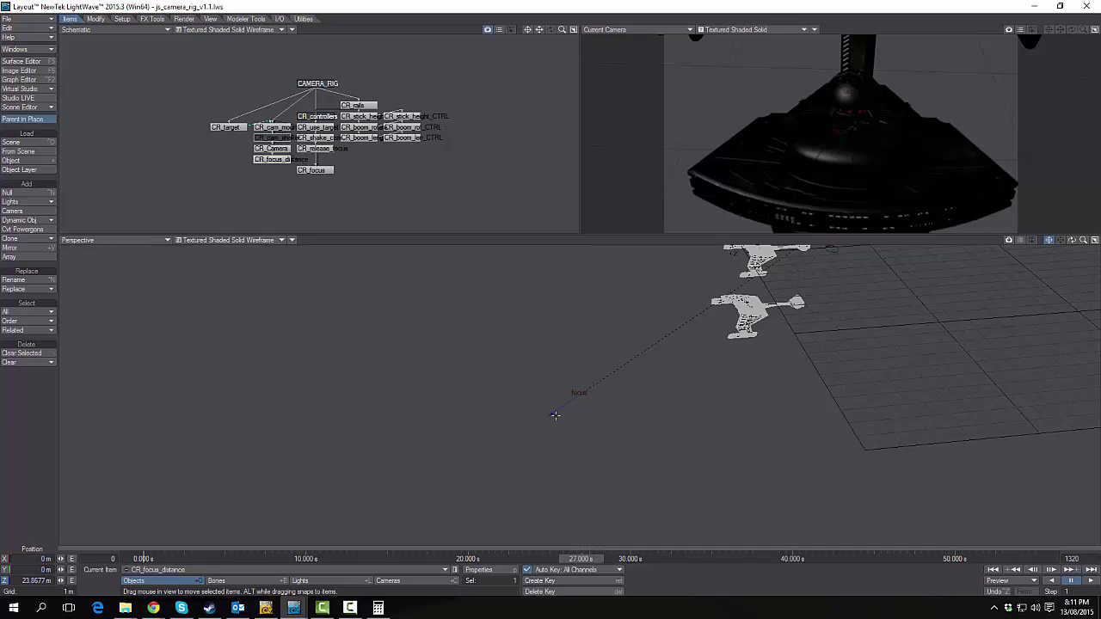
left_click_drag(551, 415, 606, 380)
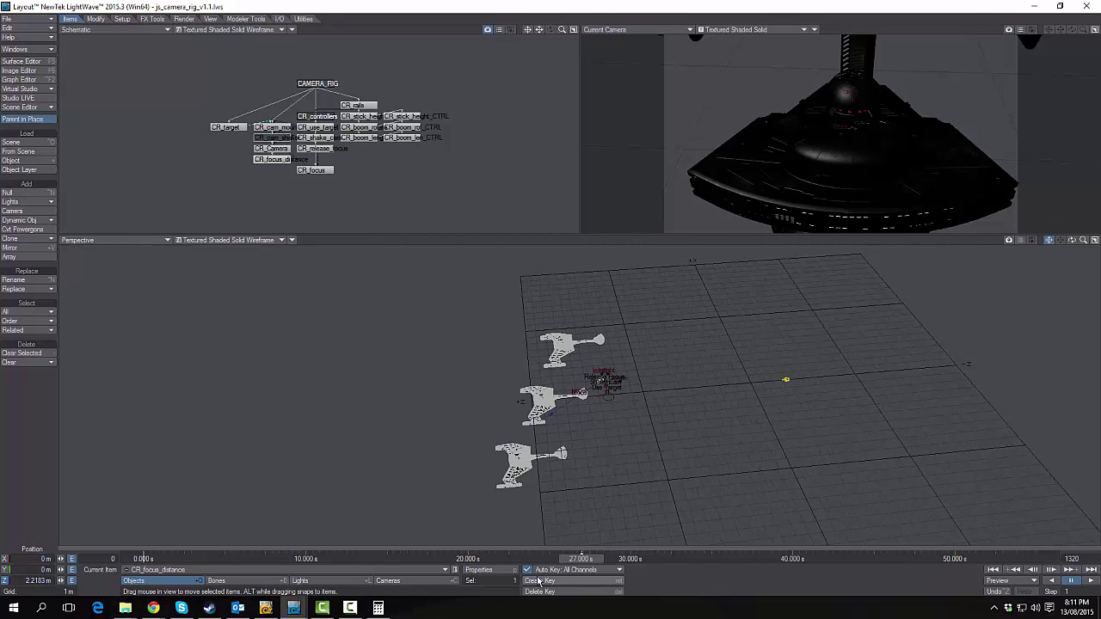
- Go to 20 s on the timeline and rotate CR_Camera to about pitch 13.2° and heading -0.1° to frame the middle ship
left_click(582, 559)
left_click_drag(583, 560, 464, 559)
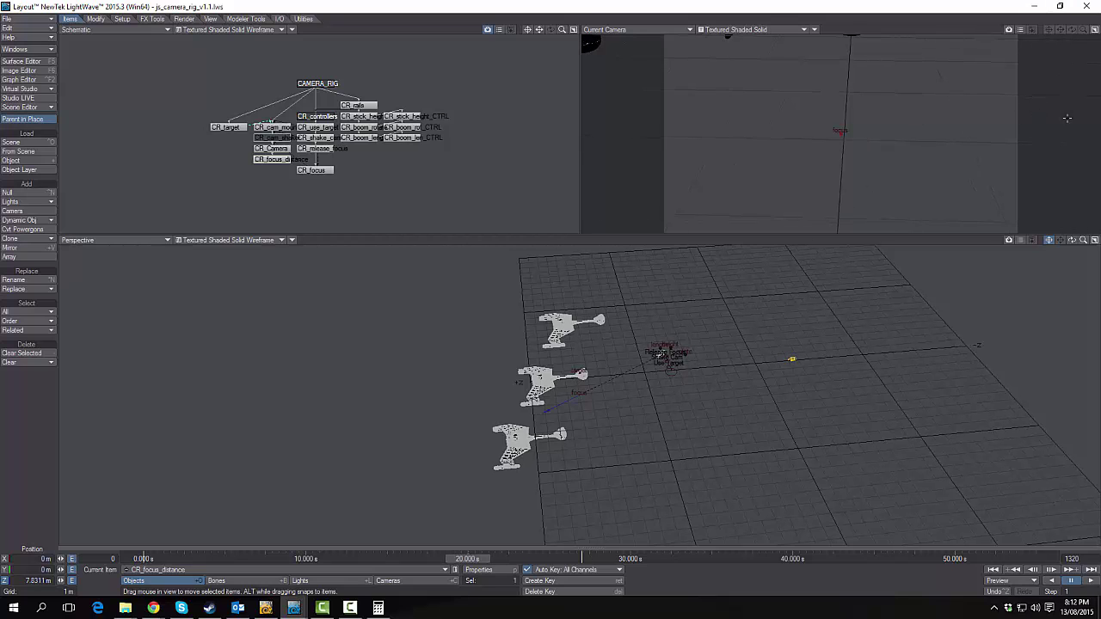
left_click_drag(1083, 241, 1082, 241)
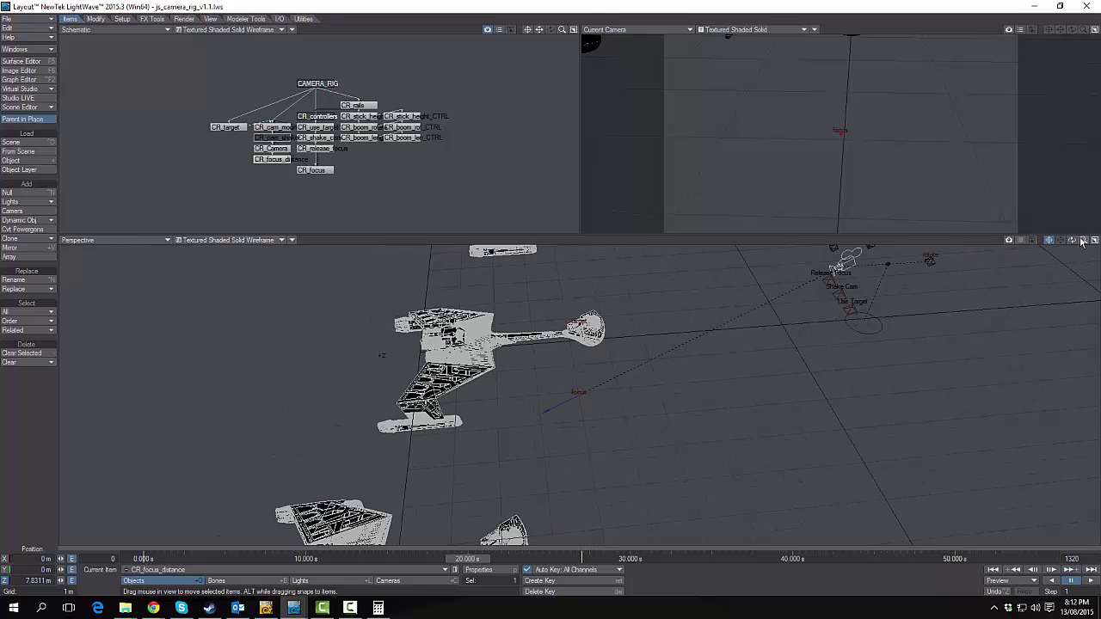
left_click(847, 260)
key("y")
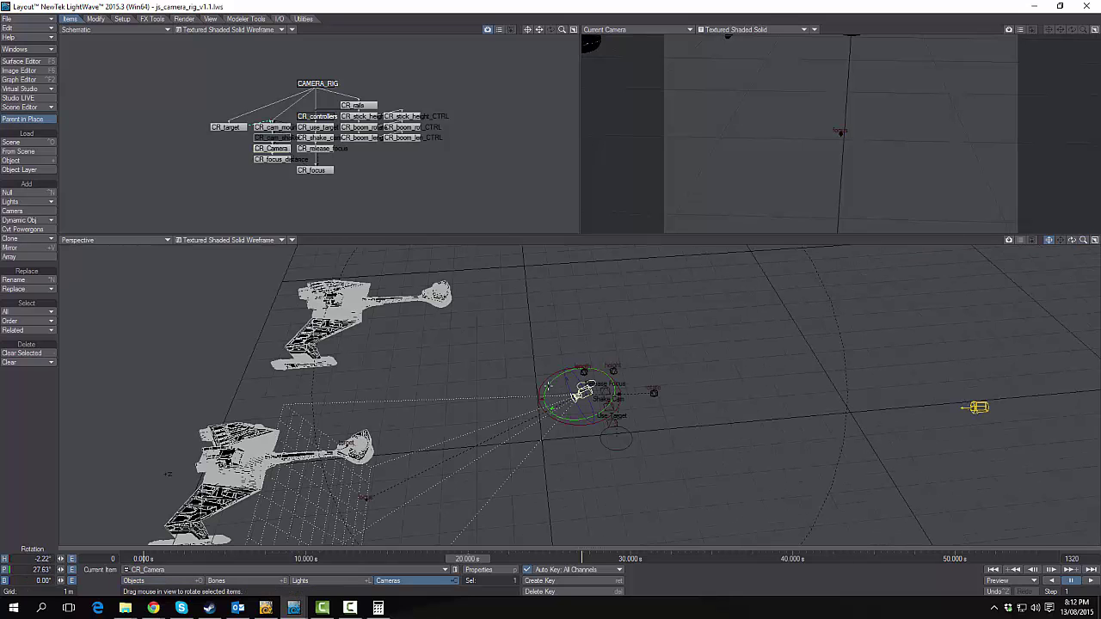
mouse_move(548, 385)
left_mouse_down()
mouse_move(548, 403)
mouse_move(537, 368)
left_mouse_up()
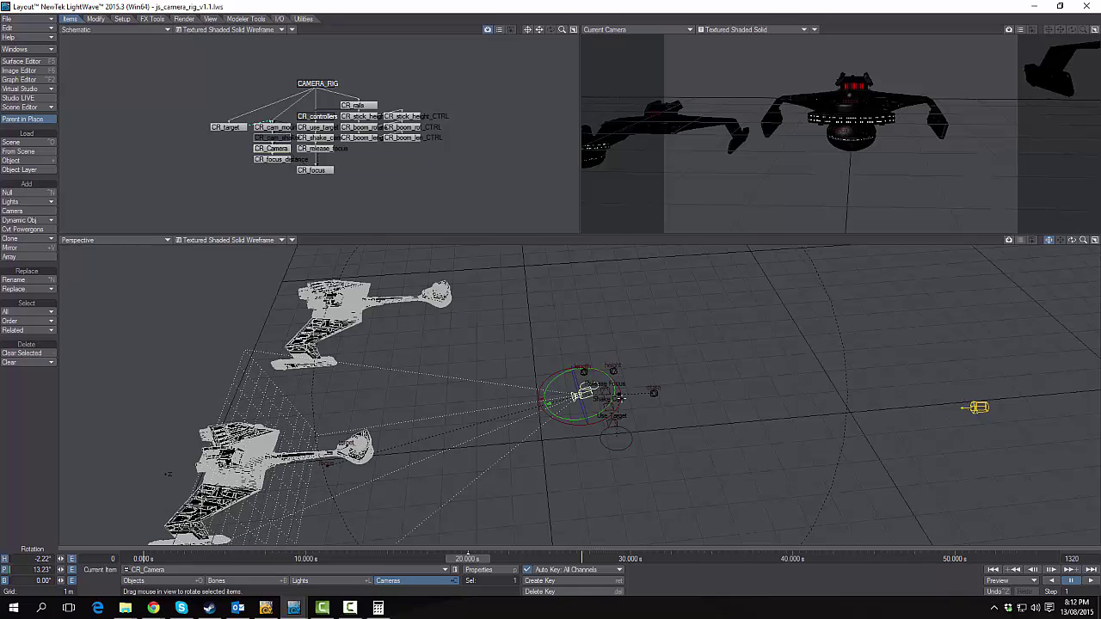
left_click_drag(537, 369, 543, 368)
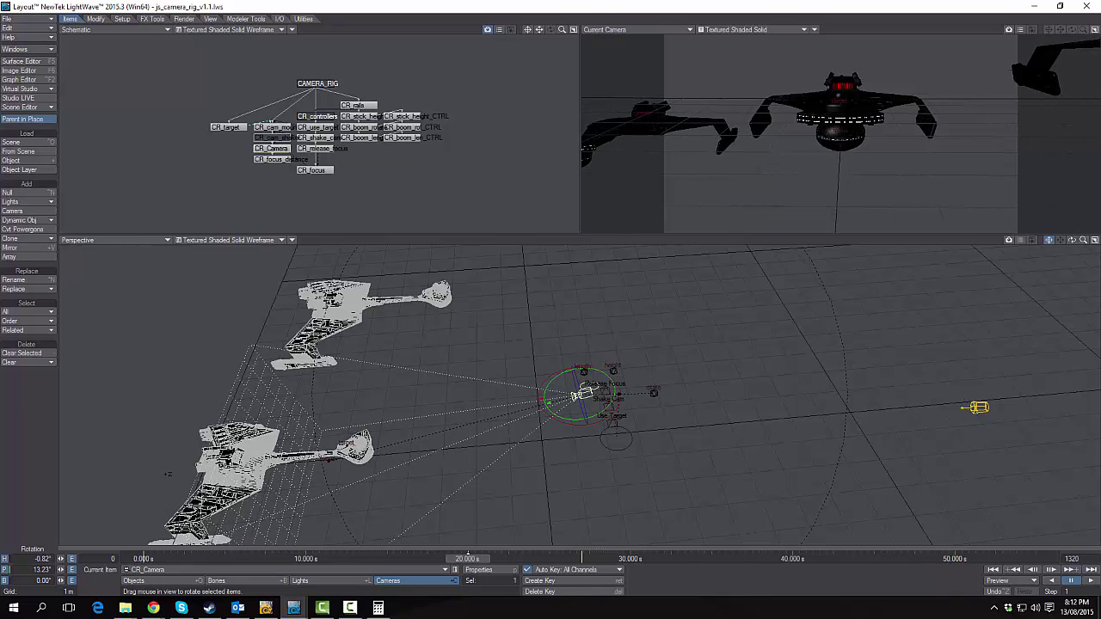
left_click_drag(998, 312, 1004, 312)
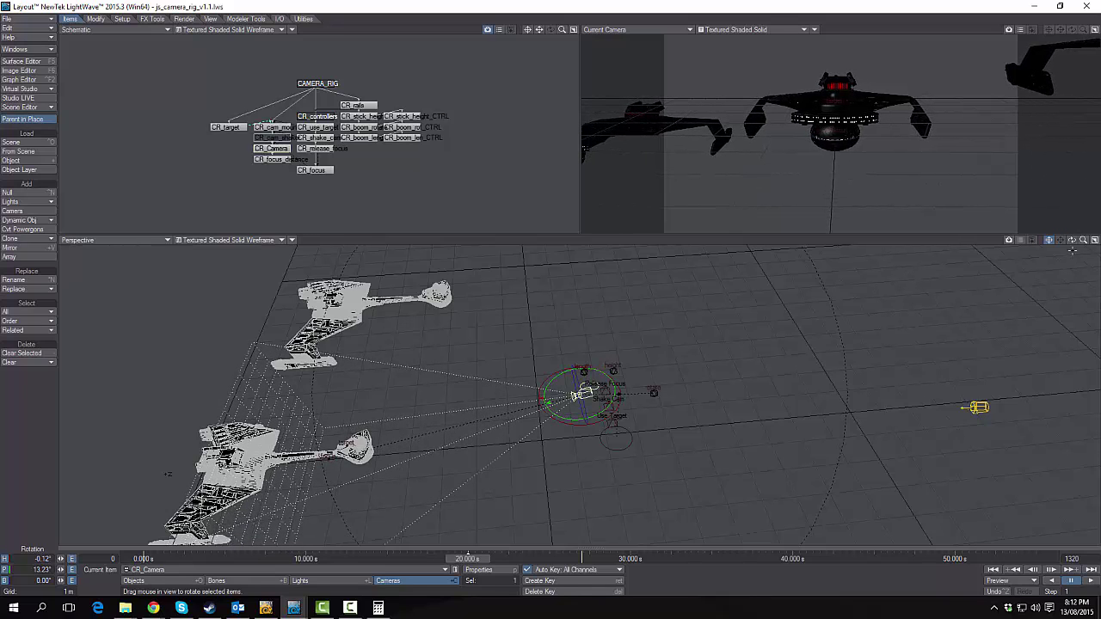
- Centre the middle ship at 20 s by turning CR_boom_rotate to heading about 7.7° and CR_Camera to about 0.8°
left_click_drag(1072, 240, 1092, 225)
left_click_drag(626, 349, 632, 322, "alt")
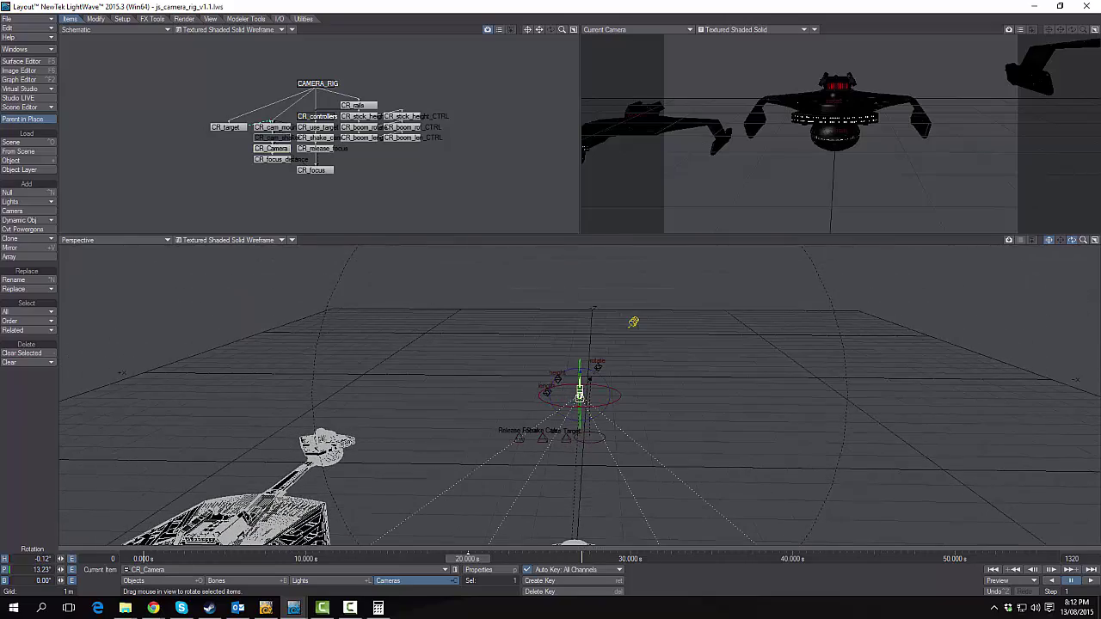
left_click(600, 365)
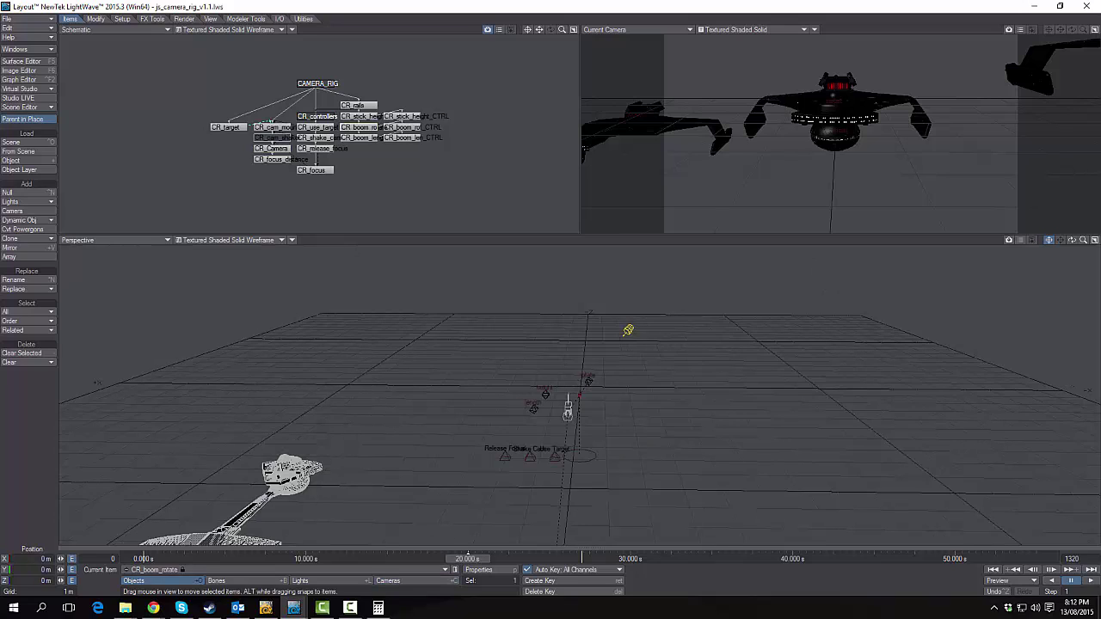
key("y")
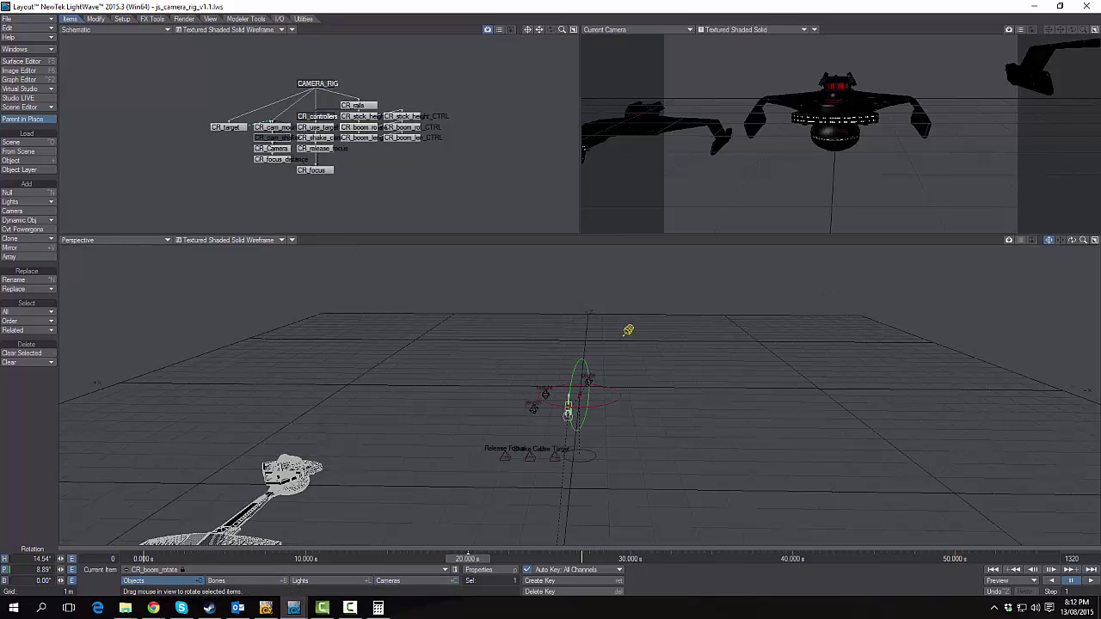
left_click_drag(628, 330, 627, 330)
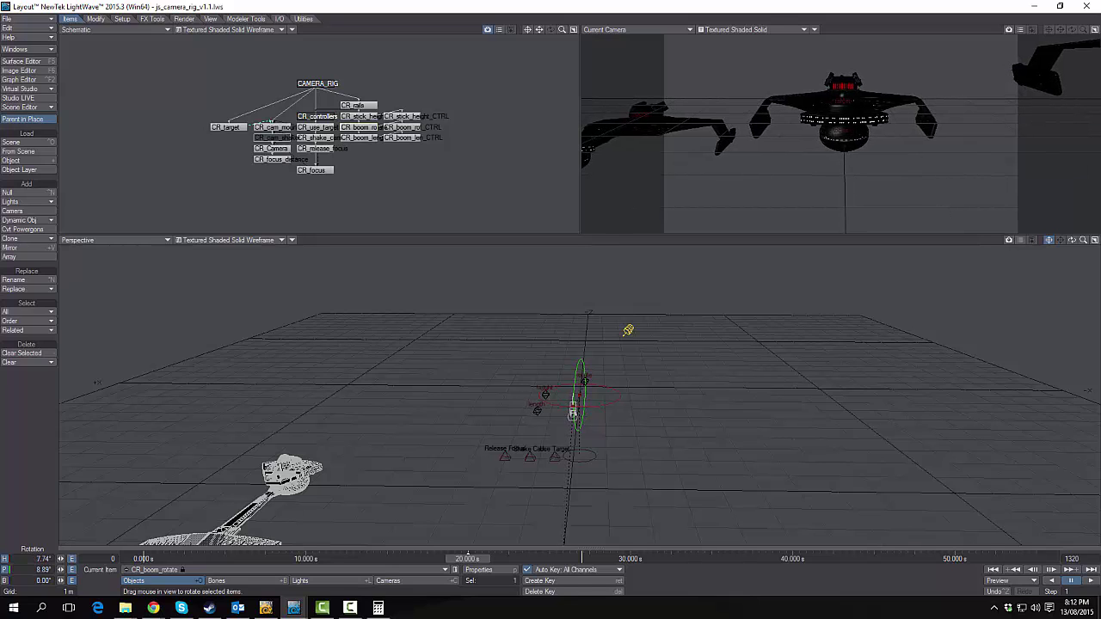
key("shift+c")
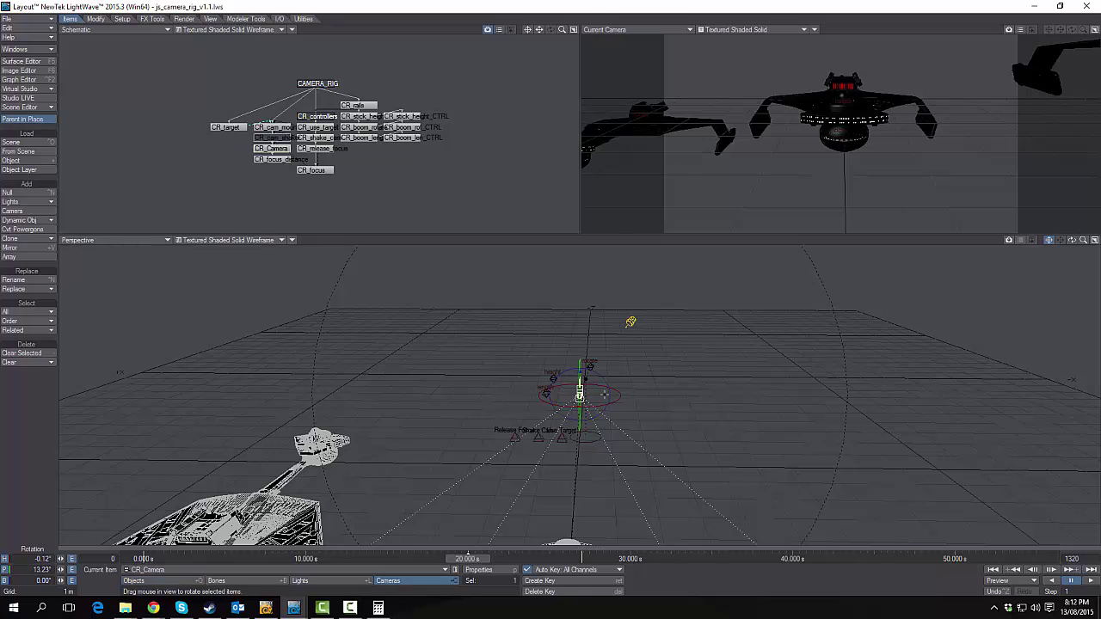
left_click_drag(631, 321, 630, 322)
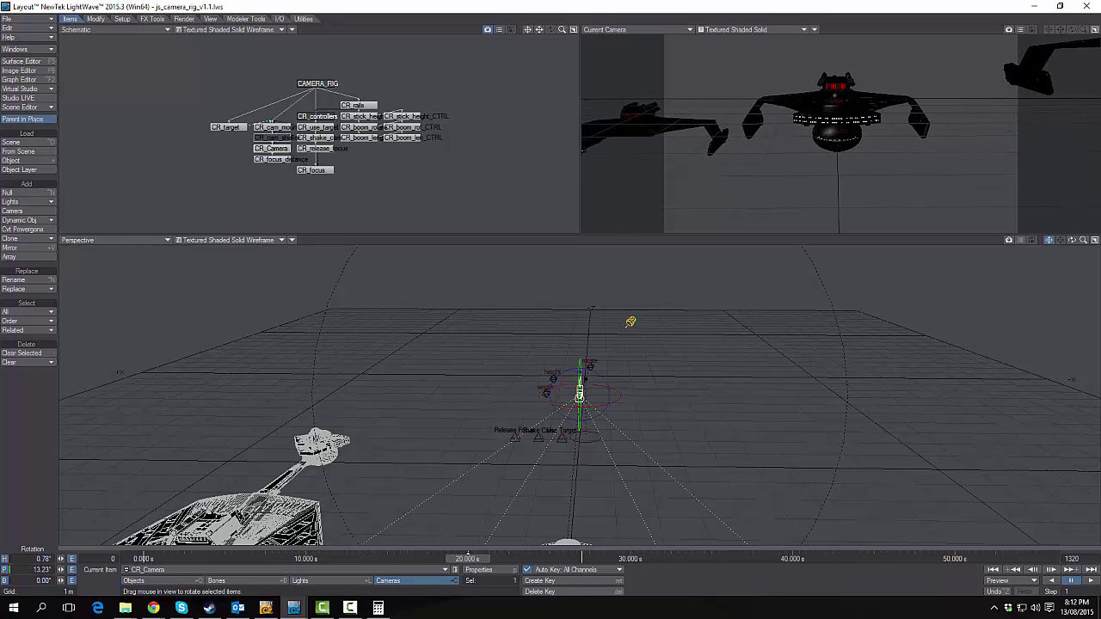
- Go to 25 s on the timeline, scrub the Klingon Battle video in Chrome to 0:25 to compare framing, and return to LightWave Layout
left_click_drag(467, 559, 547, 559)
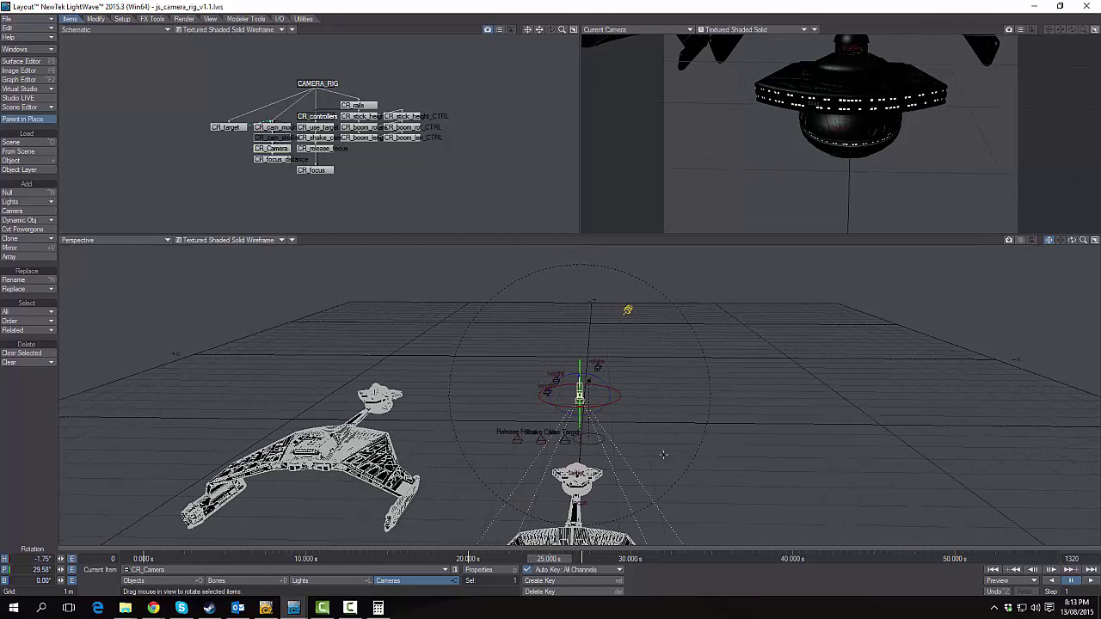
key("alt+Tab")
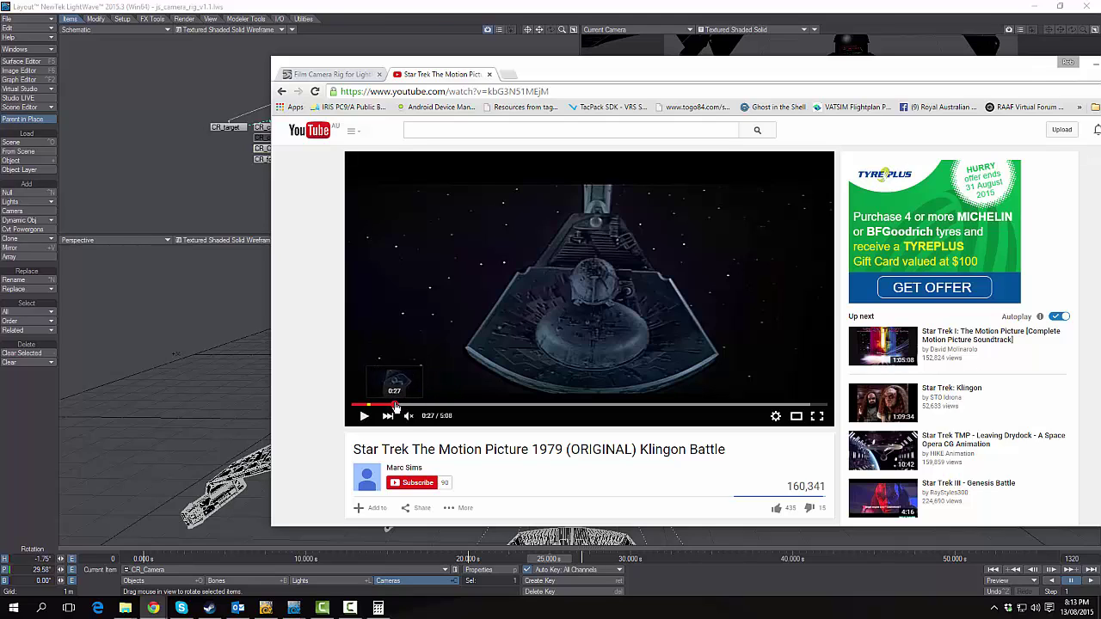
left_click_drag(396, 406, 392, 405)
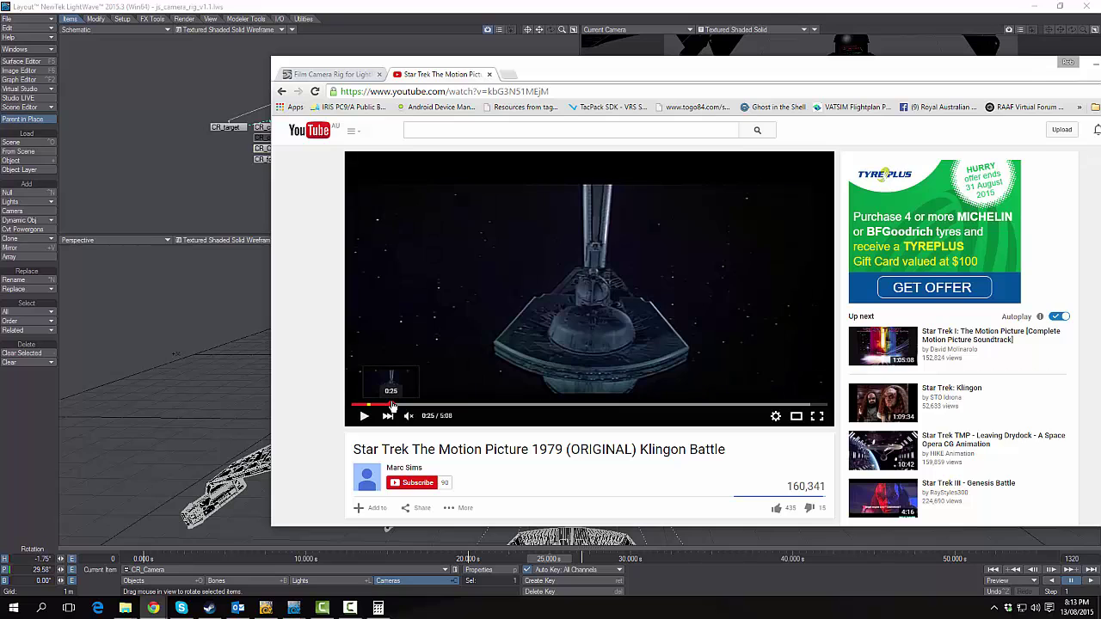
key("alt+Tab")
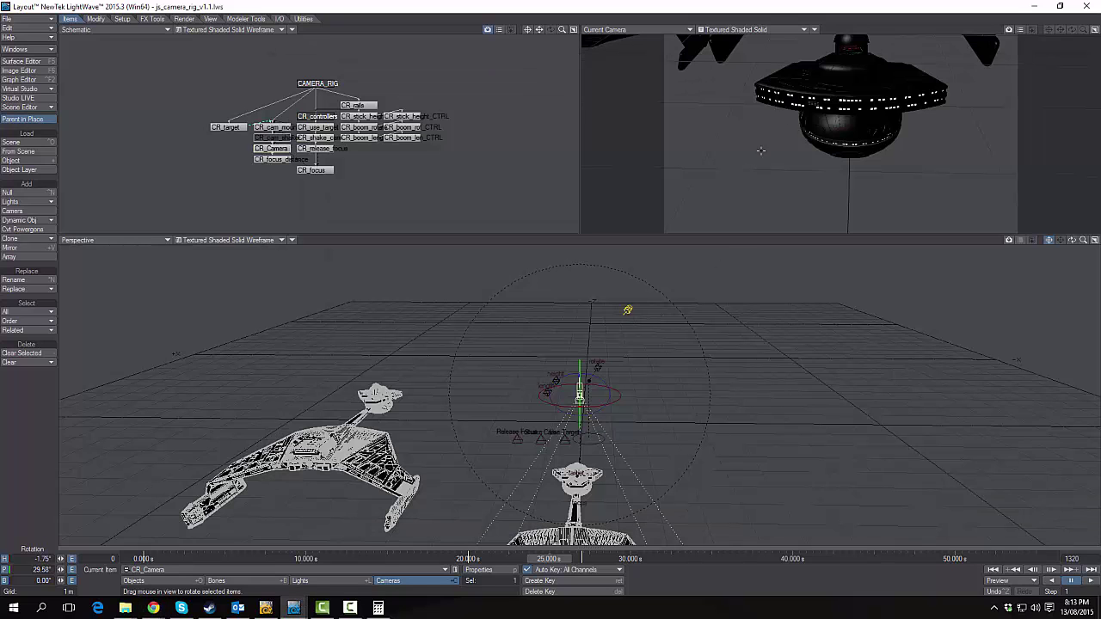
- Tilt CR_boom_rotate to a pitch of about -5.7° at 25 s to raise the camera above the middle ship's head
left_click_drag(1083, 244, 712, 344)
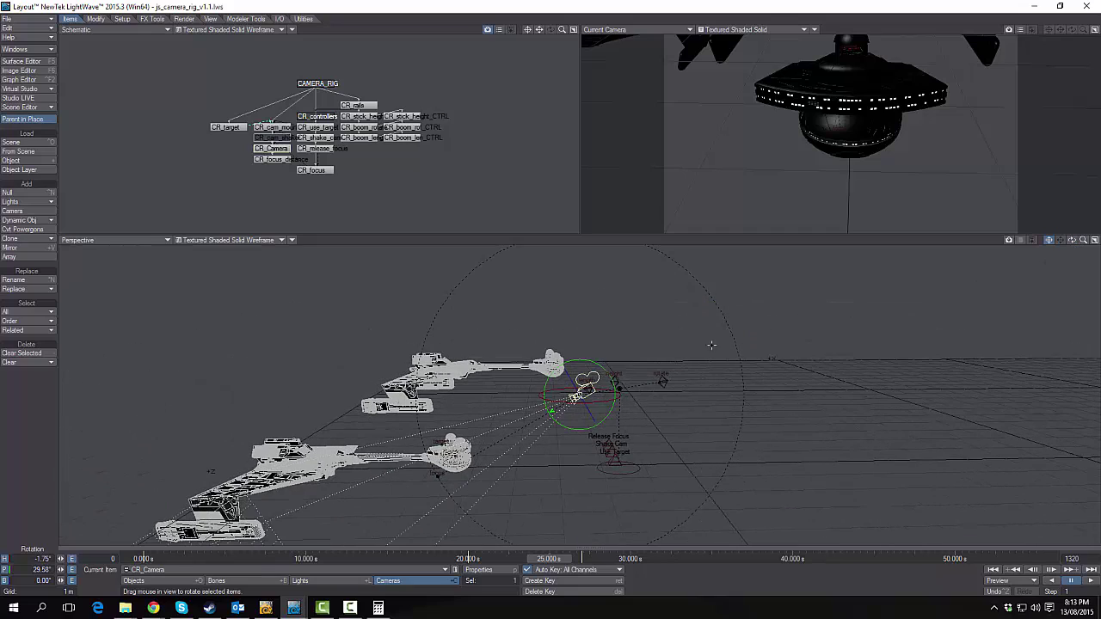
left_click(661, 380)
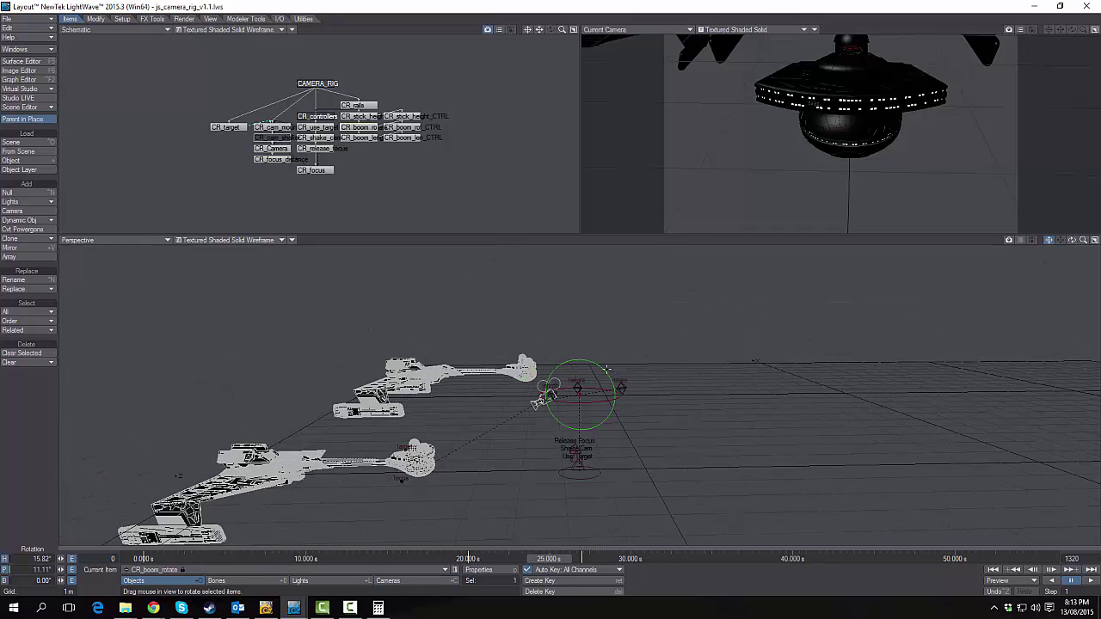
left_click_drag(606, 369, 610, 379)
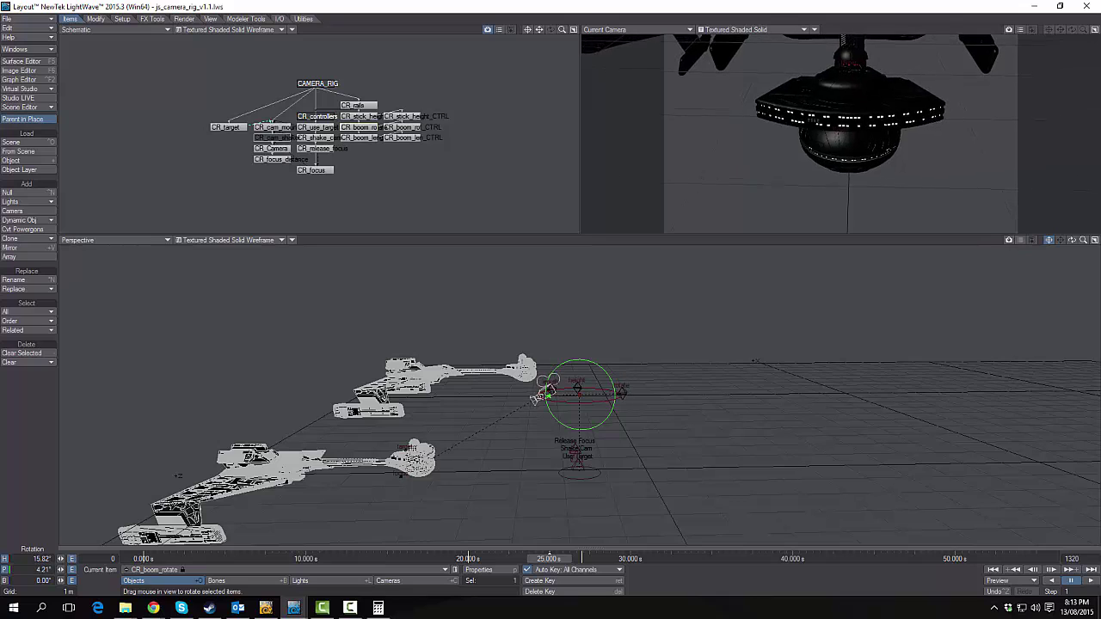
left_click_drag(544, 394, 536, 389)
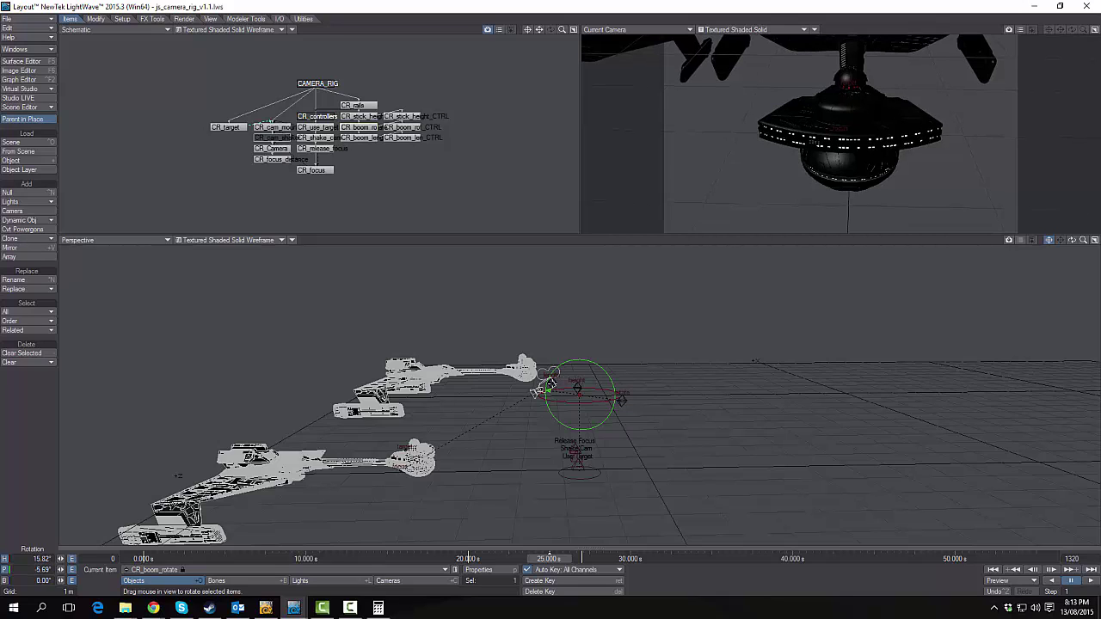
- Extend CR_boom_length to about Z 1.53 m at 25 s, moving the camera closer over the middle ship
key("Down")
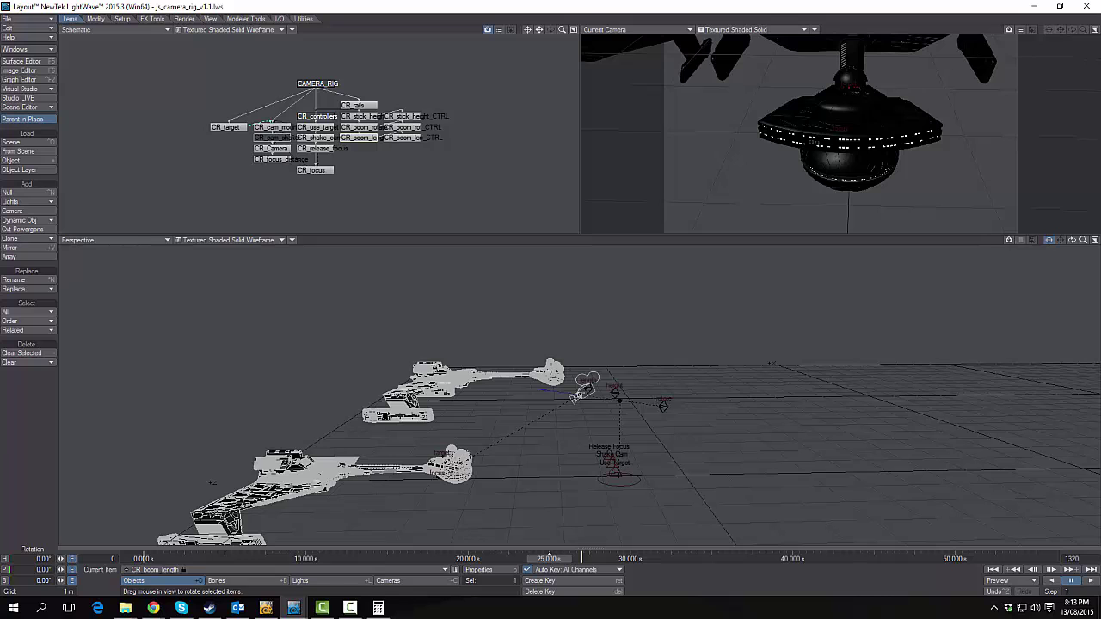
key("t")
left_click_drag(545, 390, 584, 388)
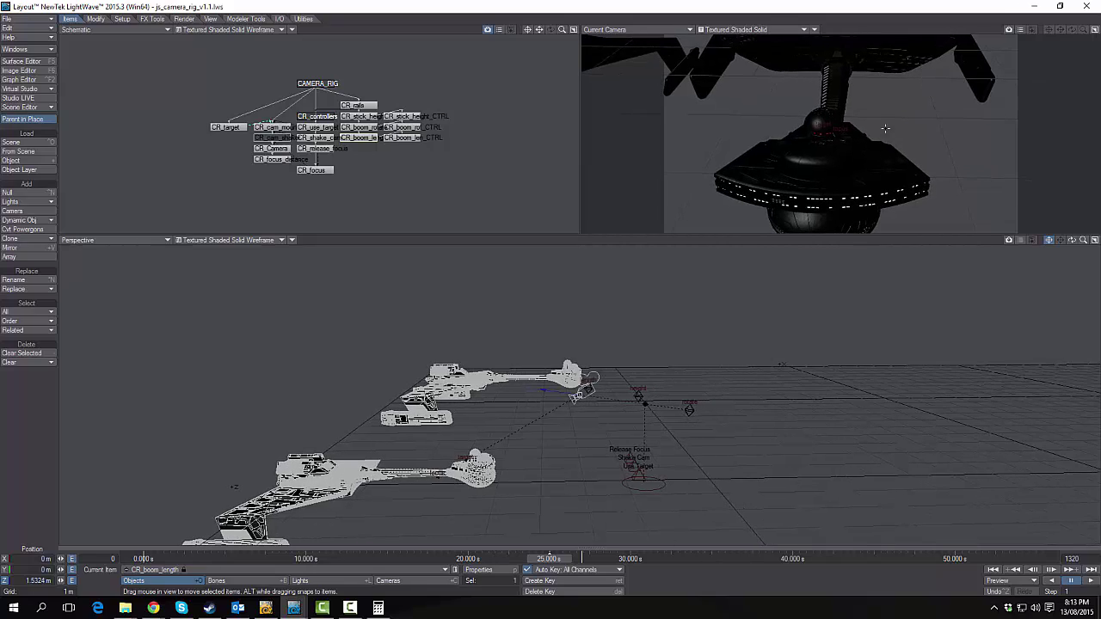
- Recentre the middle ship at 25 s by adjusting CR_boom_rotate's heading and turning CR_Camera to heading about 0.75°
left_click(690, 409)
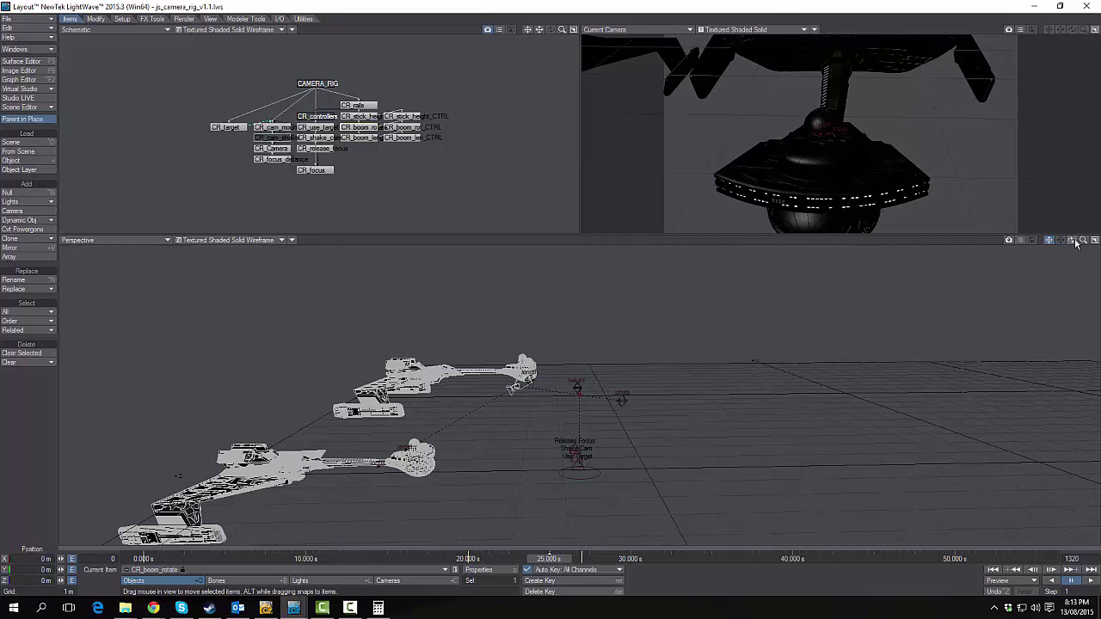
left_click_drag(1075, 243, 1059, 251)
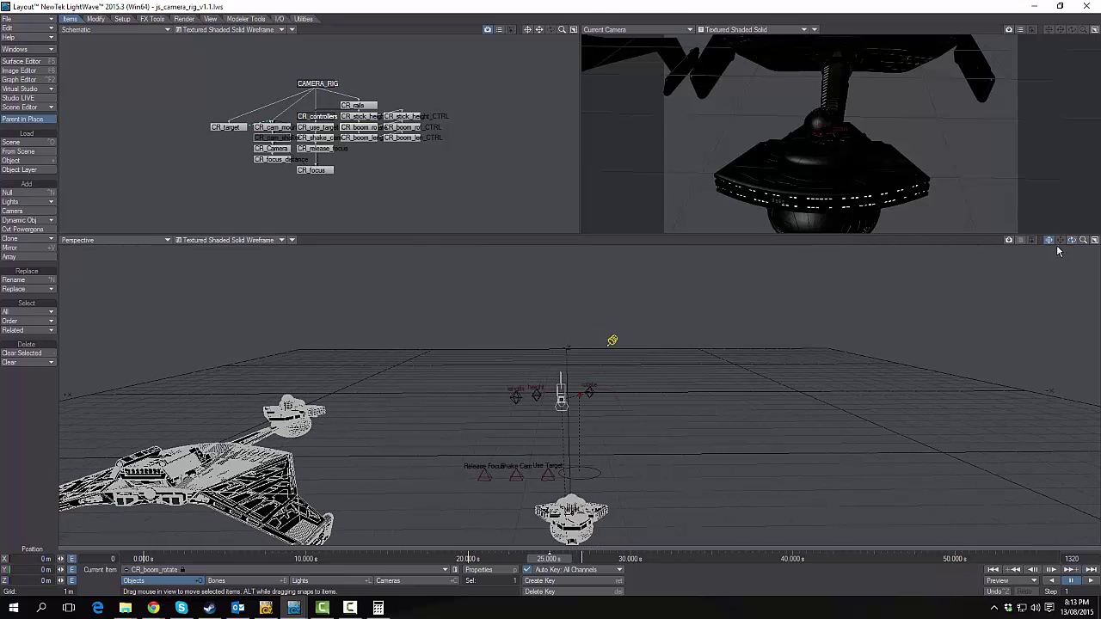
key("y")
left_click_drag(616, 393, 571, 398)
left_click(569, 400)
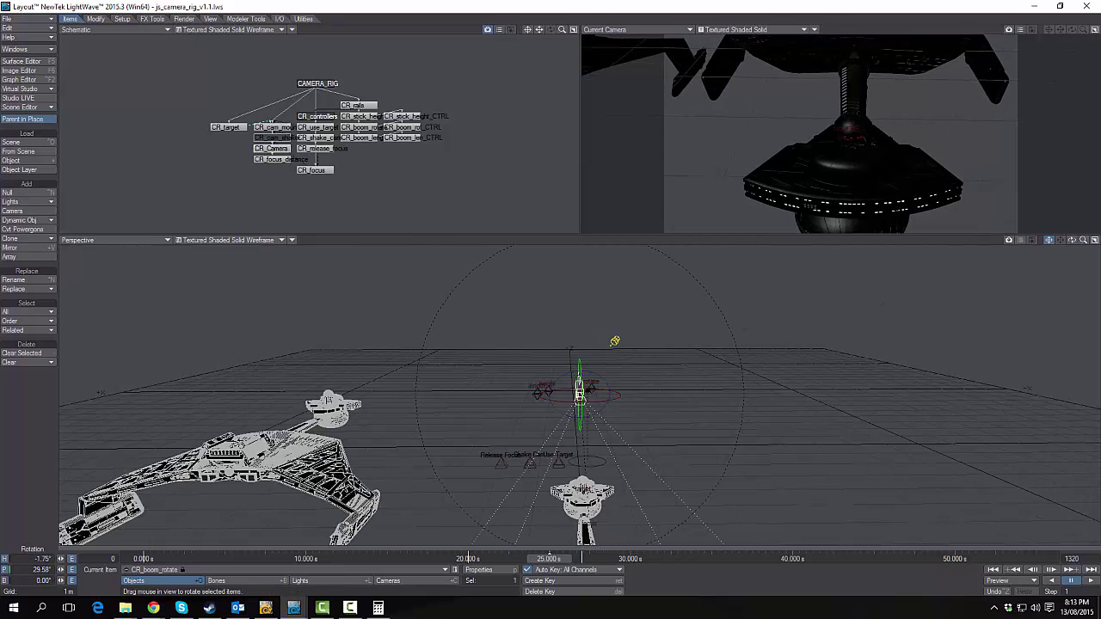
left_click_drag(617, 397, 629, 397)
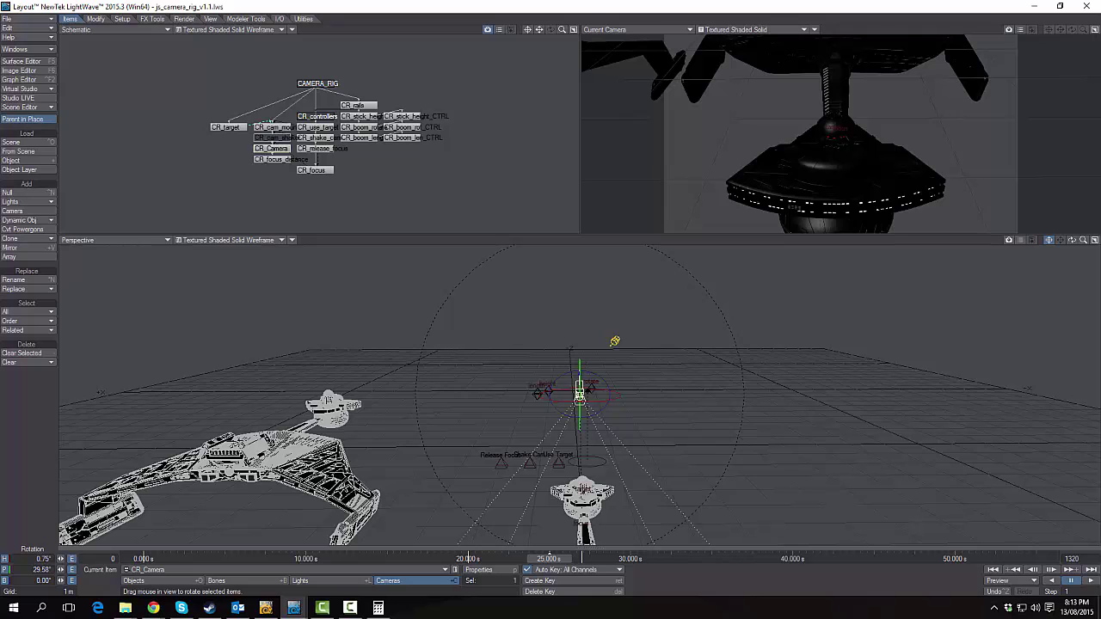
- Scrub the animation to about 29 s, compare it with the Klingon Battle video in Chrome at 0:33, and return to LightWave Layout
left_click_drag(547, 559, 145, 559)
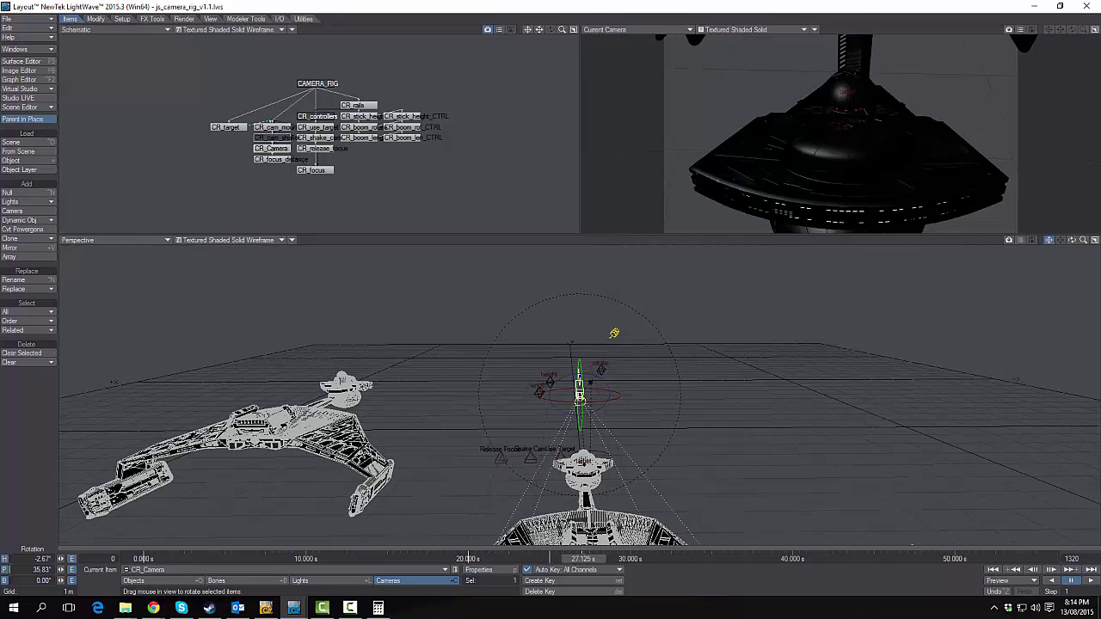
mouse_move(593, 559)
left_mouse_down()
mouse_move(603, 559)
mouse_move(591, 559)
left_mouse_up()
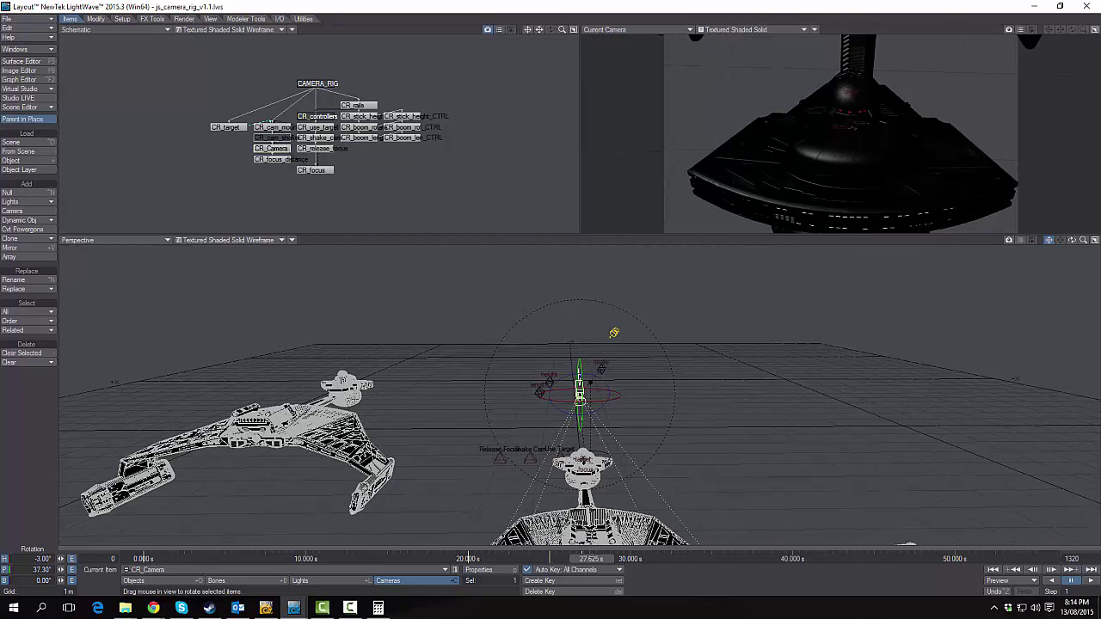
key("alt+Tab")
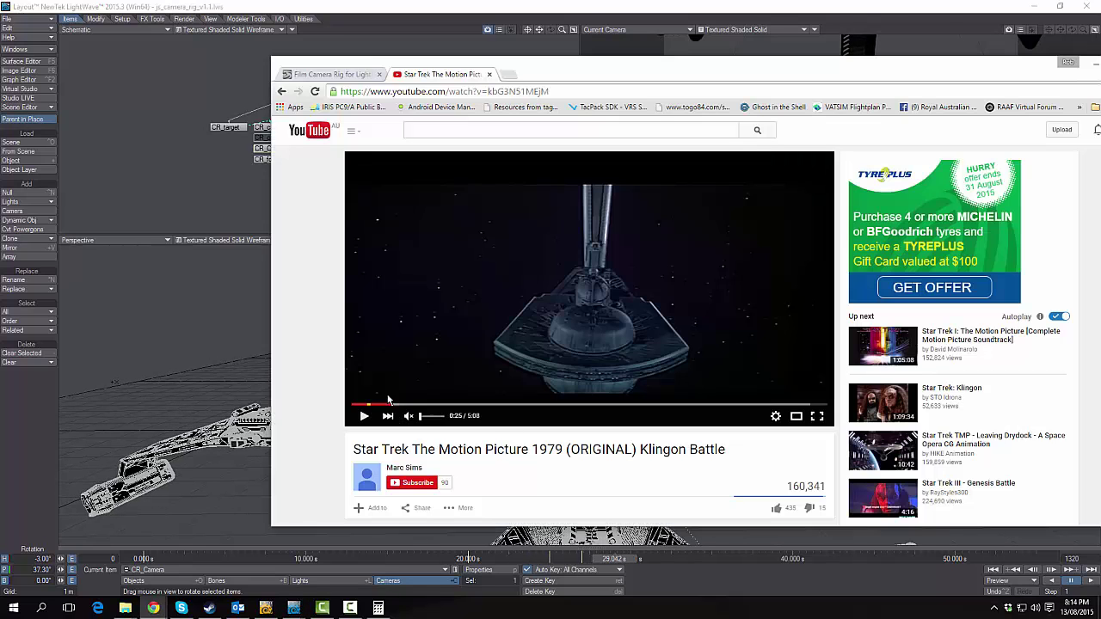
left_click_drag(390, 409, 409, 419)
key("alt+Tab")
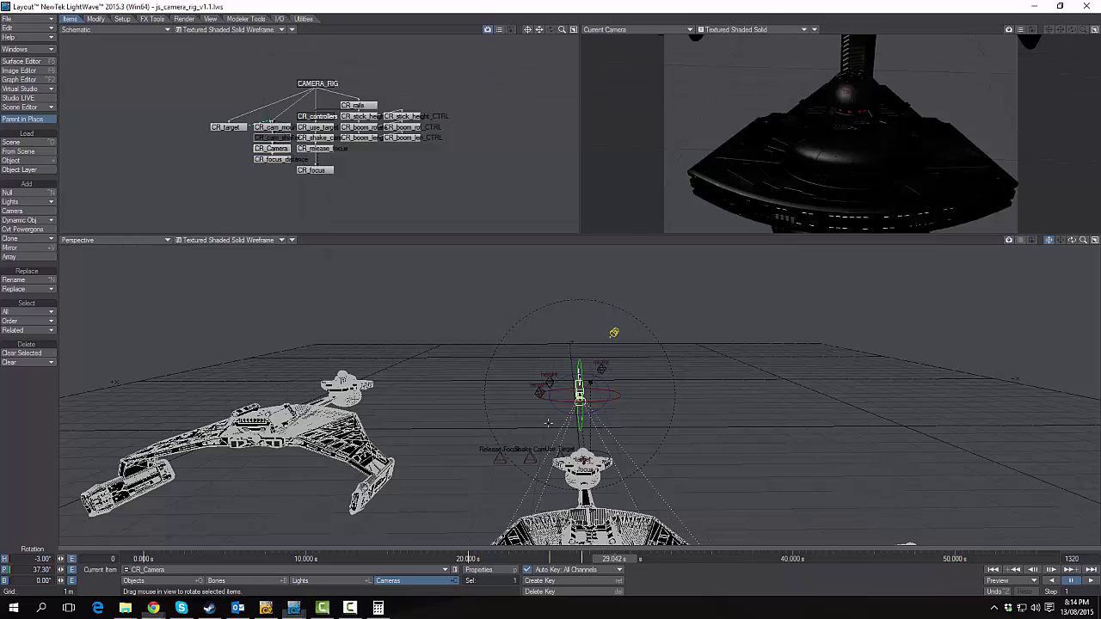
- Go to 28 s on the timeline and try activating camera targeting by moving CR_use_target to Z 1 m
mouse_move(1071, 240)
left_mouse_down()
mouse_move(1024, 252)
mouse_move(1065, 234)
mouse_move(1058, 223)
mouse_move(1066, 236)
left_mouse_up()
left_click(617, 460)
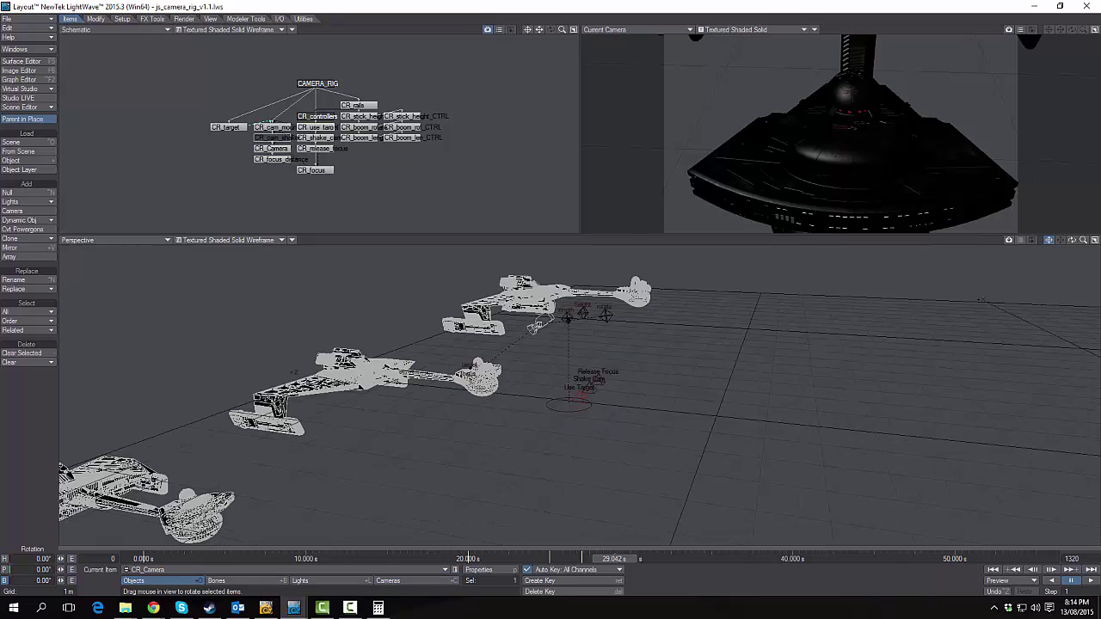
left_click_drag(623, 563, 601, 563)
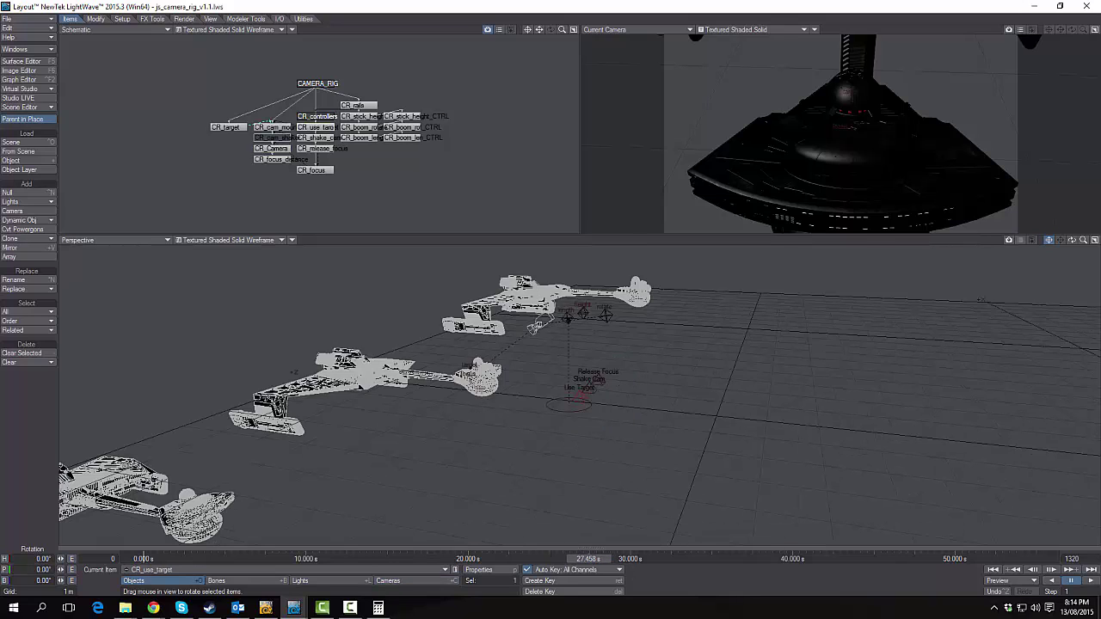
left_click(622, 559)
key("Left")
key("Left")
key("Left")
left_click_drag(590, 565, 586, 559)
key("t")
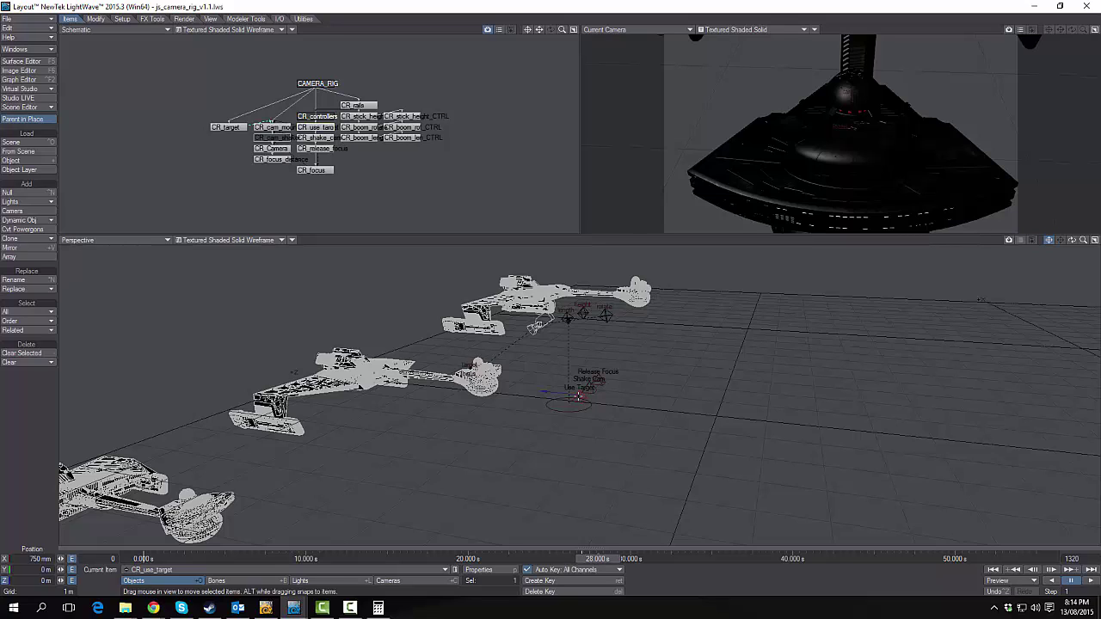
left_click_drag(544, 392, 499, 389)
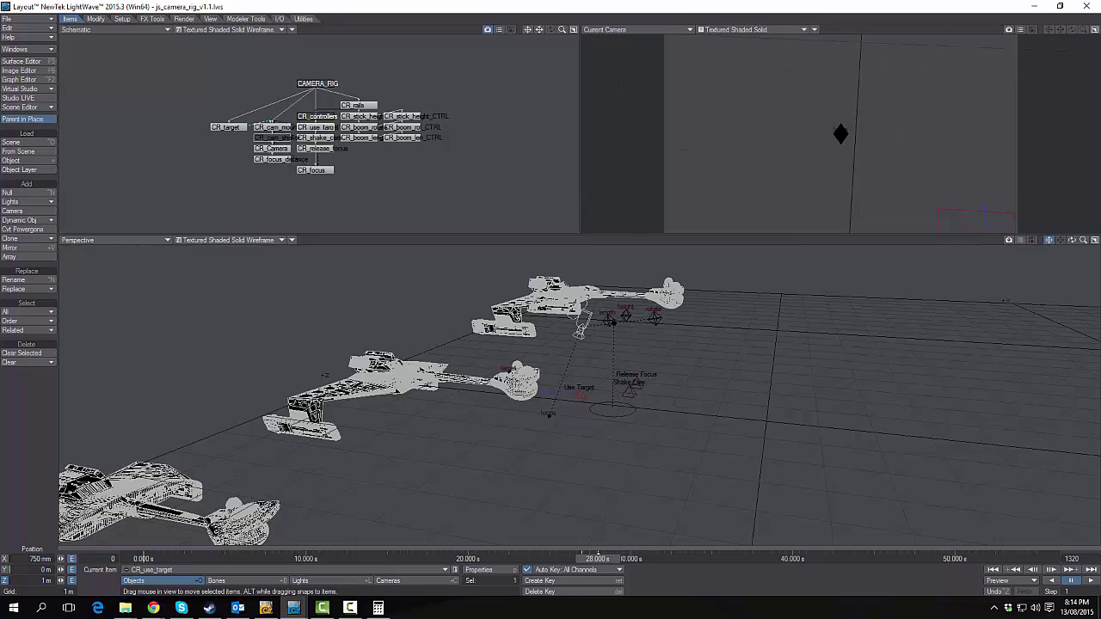
- Set CR_Camera's heading and pitch to 0° at 28 s so it aims at the target
key("y")
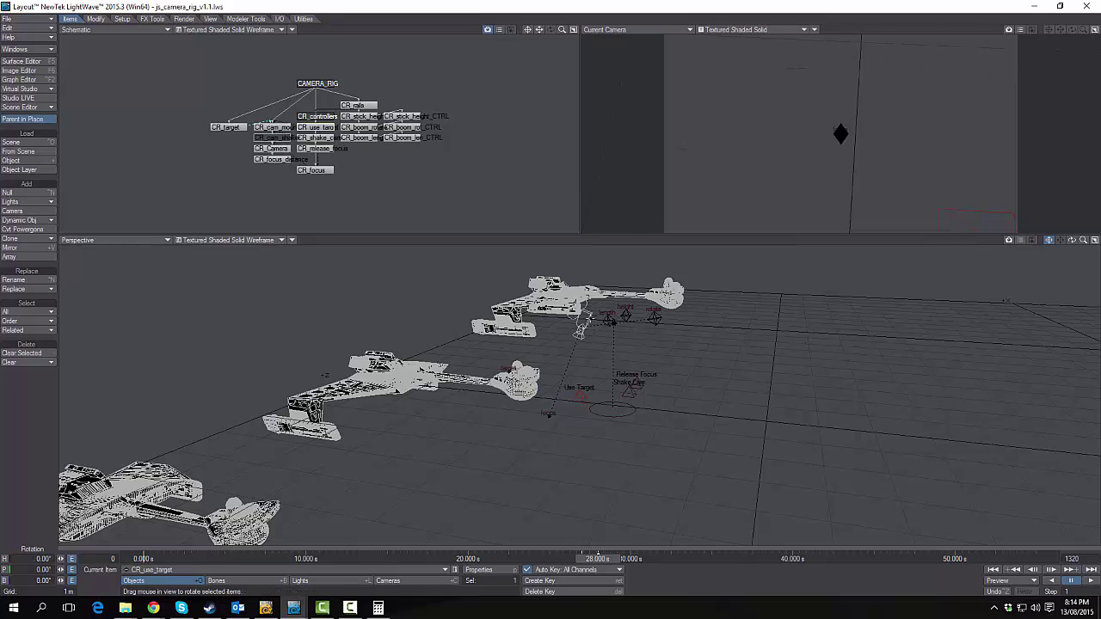
left_click(584, 335)
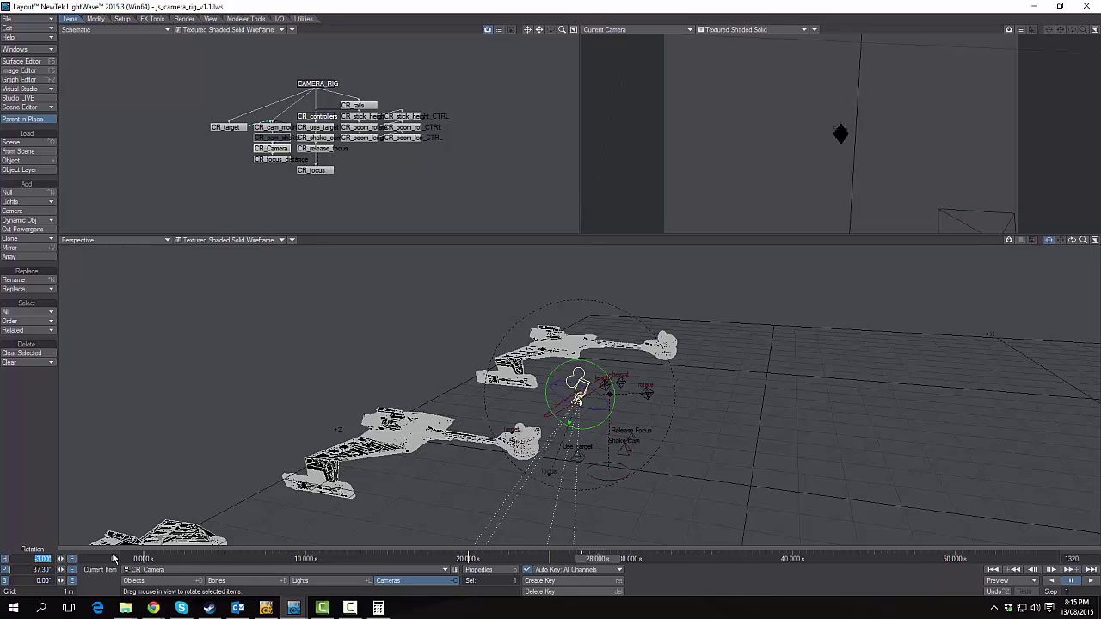
type("0")
key("Tab")
type("0")
key("Tab")
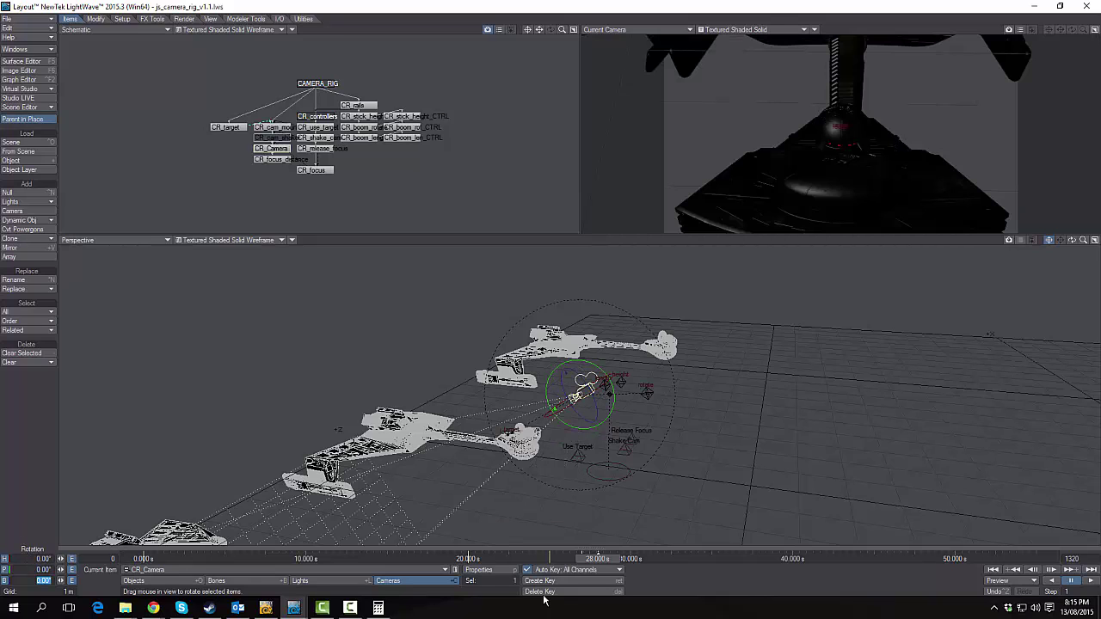
- Delete CR_Camera's motion key at frame 672 for the selected item
mouse_move(599, 559)
left_mouse_down()
mouse_move(536, 559)
mouse_move(597, 559)
left_mouse_up()
key("Return")
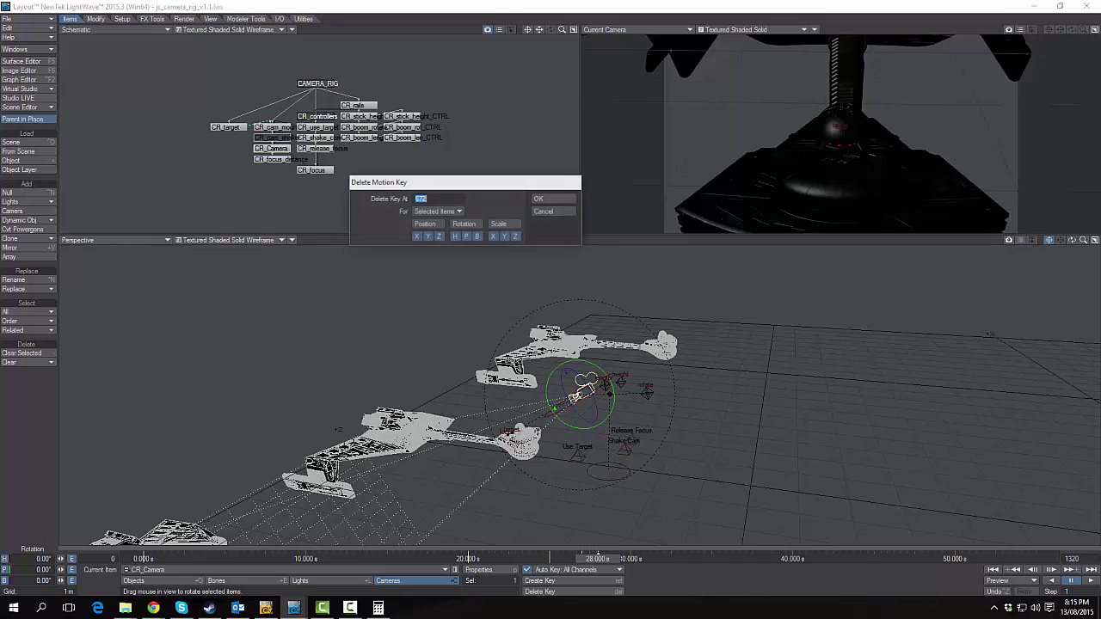
key("Return")
- Create a key for CR_use_target at 27 s and advance the timeline to about 30.2 s
mouse_move(602, 561)
left_mouse_down()
mouse_move(574, 560)
mouse_move(603, 561)
left_mouse_up()
left_click_drag(577, 397, 691, 487)
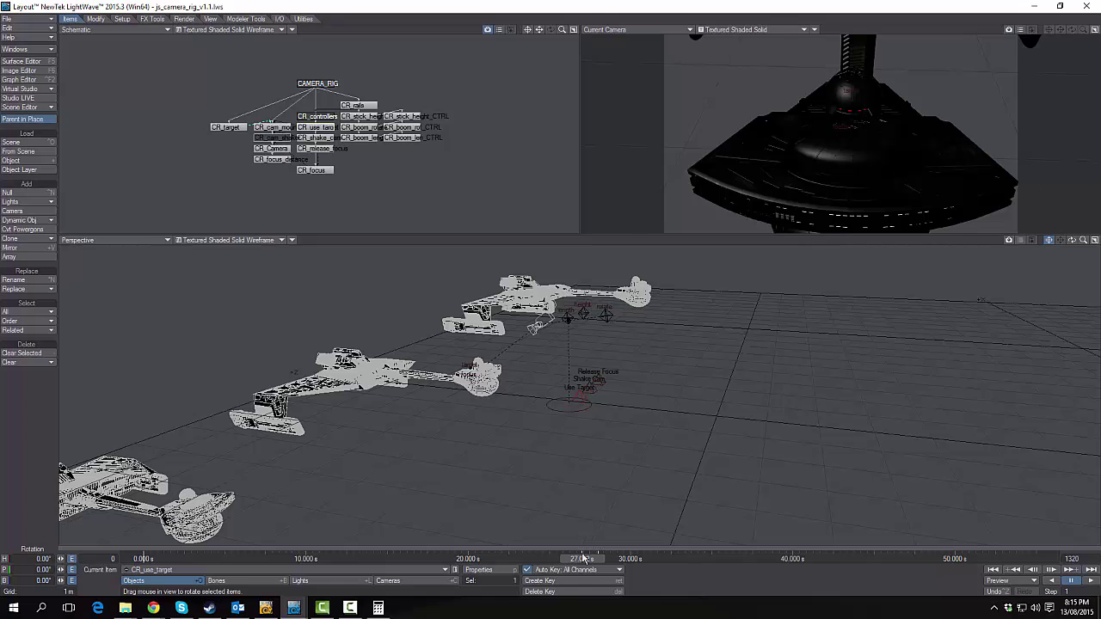
left_click_drag(591, 563, 632, 564)
key("Return")
key("Return")
- Scrub the Klingon Battle video in Chrome between 0:27 and 0:34 to study the camera swing, and return to LightWave Layout
key("alt+Tab")
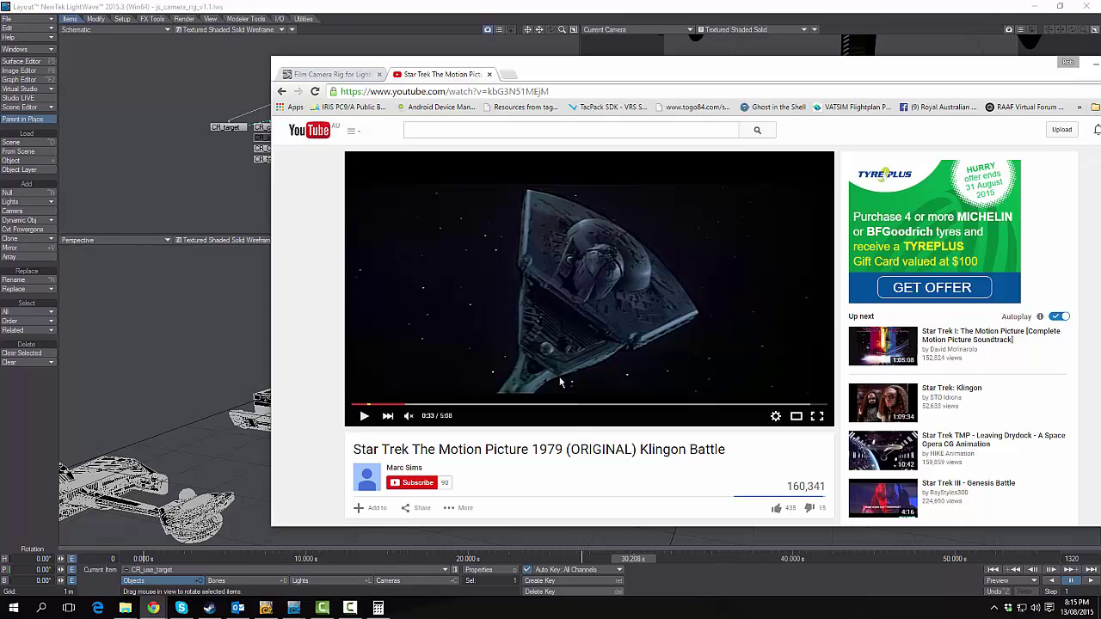
left_click_drag(404, 404, 392, 414)
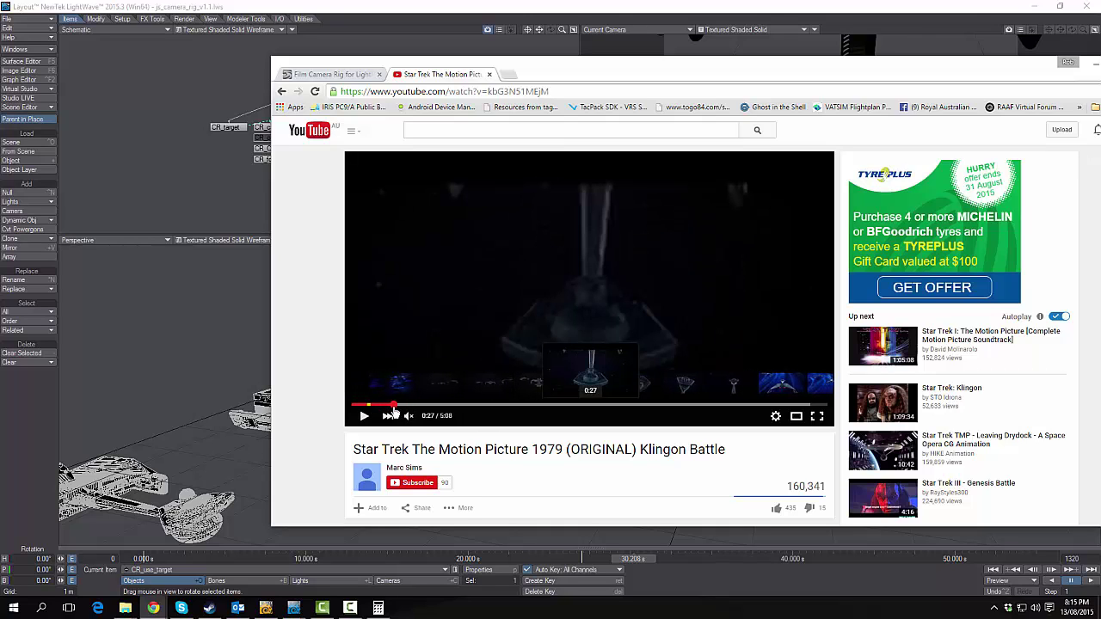
left_click_drag(392, 415, 392, 414)
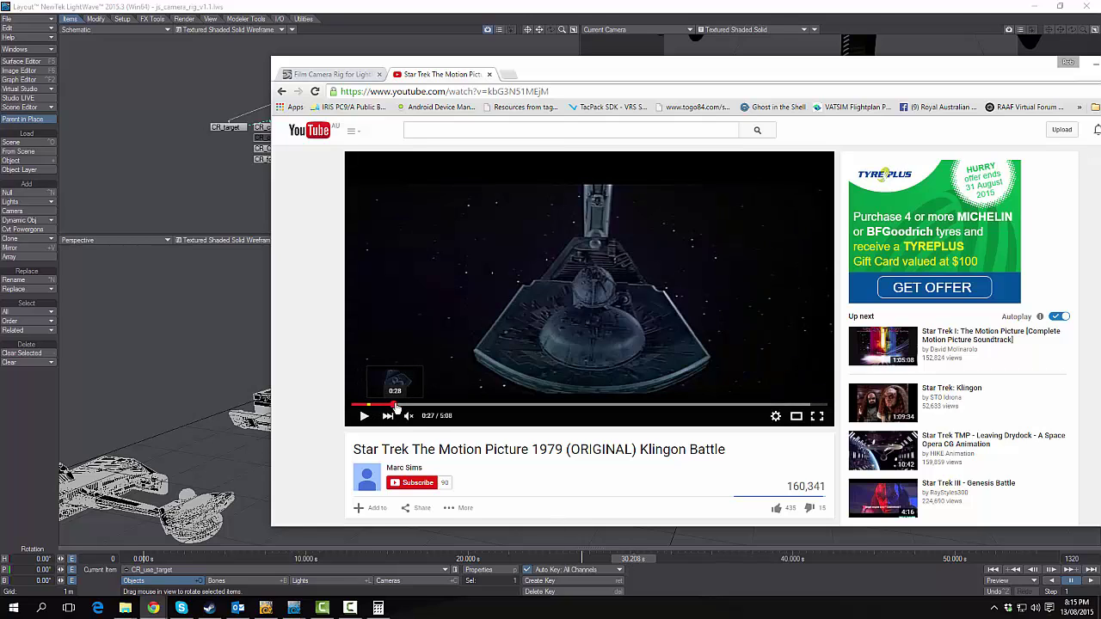
left_click_drag(392, 407, 407, 413)
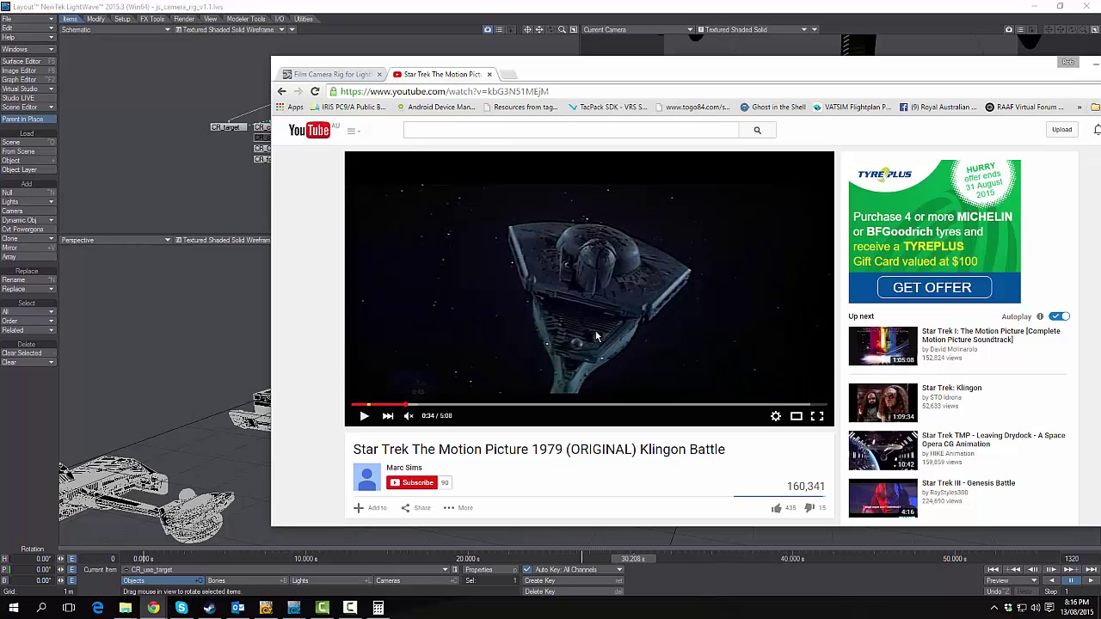
key("alt+Tab")
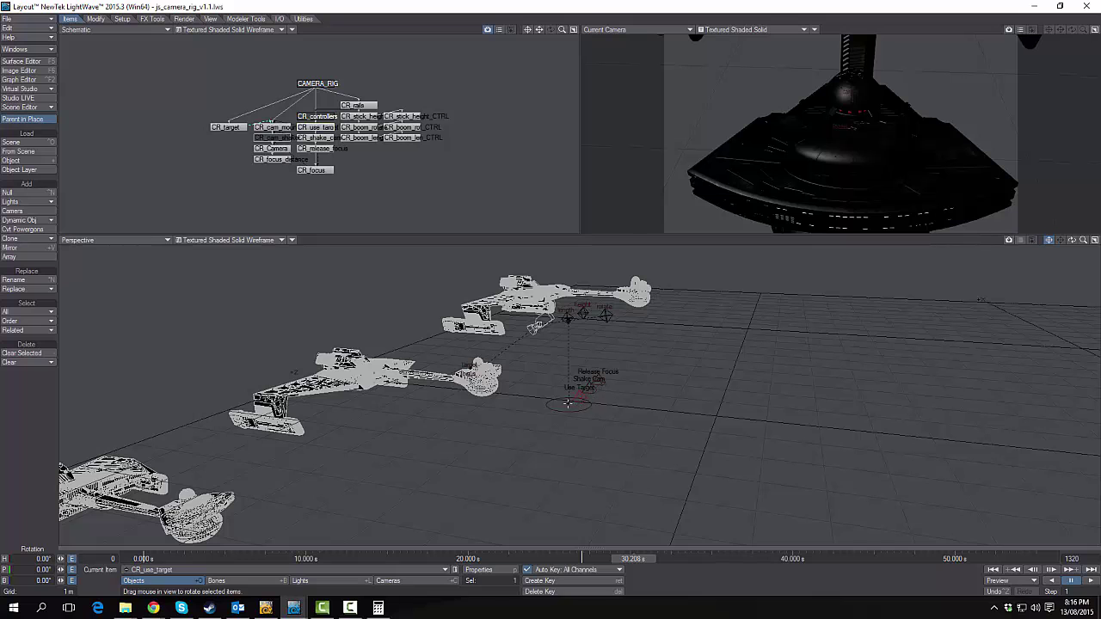
- Move CR_rails to about Z 16.9 m at about 30.2 s, carrying the rig along the middle ship
left_click(581, 400)
key("t")
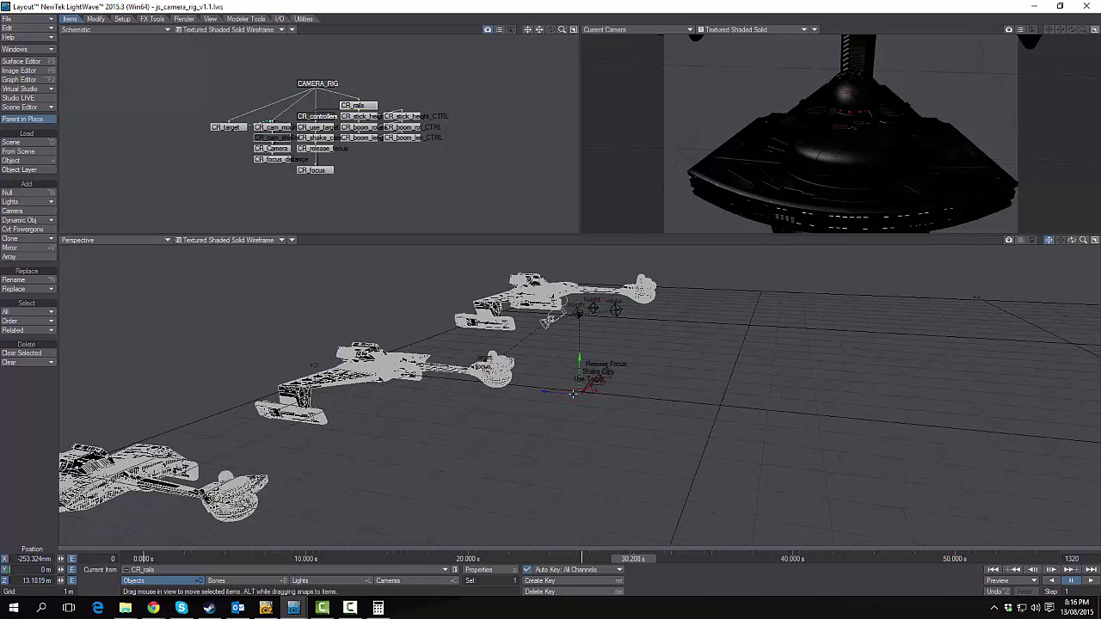
left_click_drag(566, 394, 595, 383)
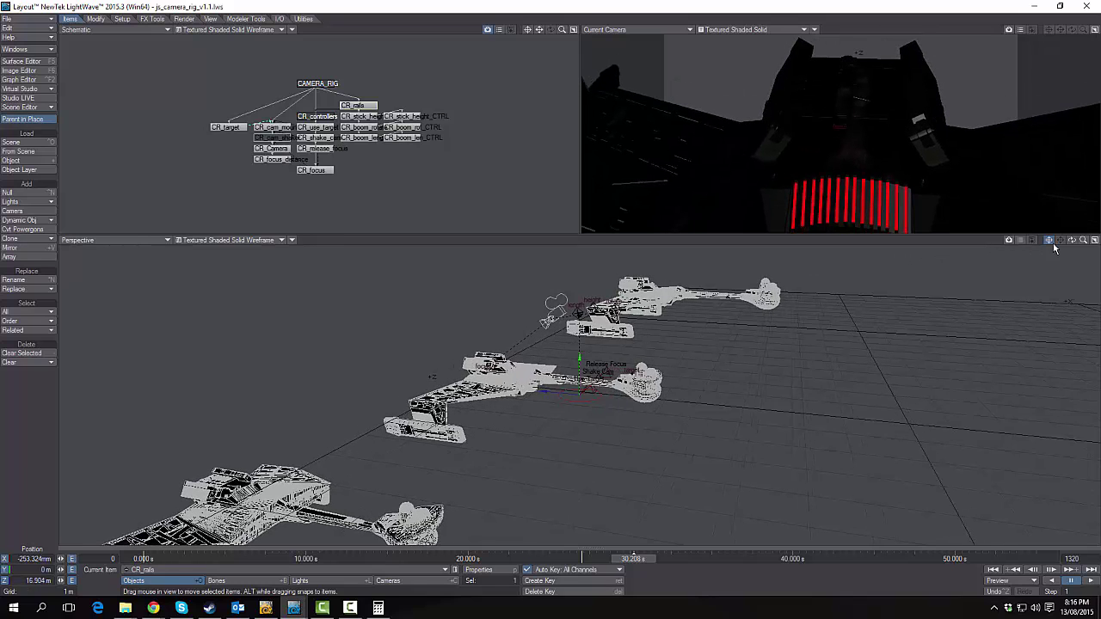
- Swing CR_boom_rotate around to heading about 159.8° at 30.2 s and scrub back to about 28.4 s to check the move
left_click_drag(1071, 242, 720, 323)
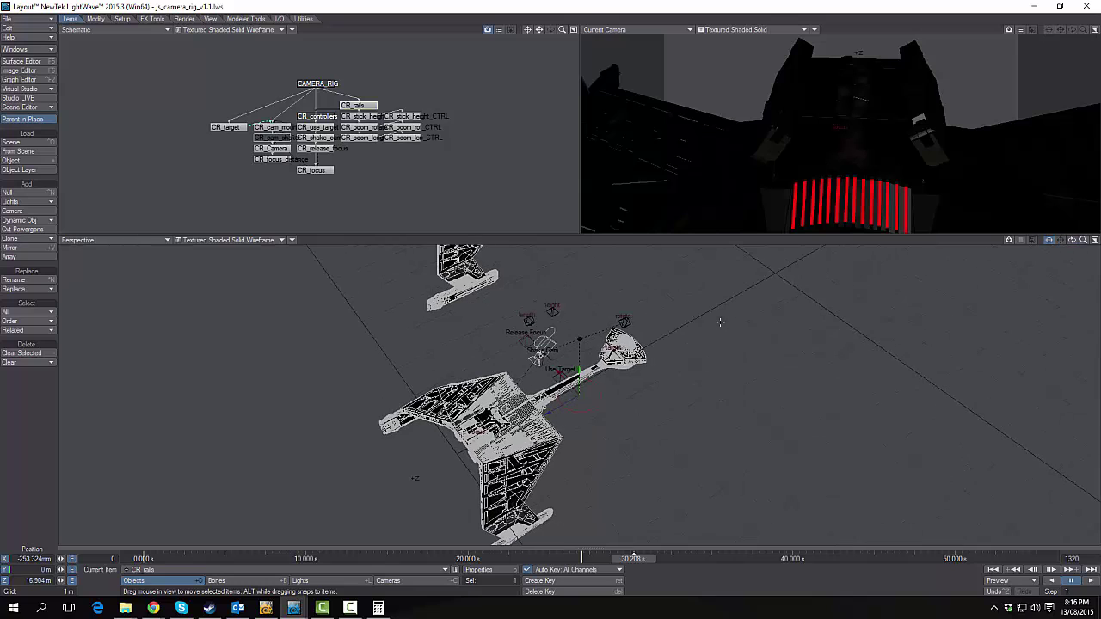
left_click(623, 320)
key("y")
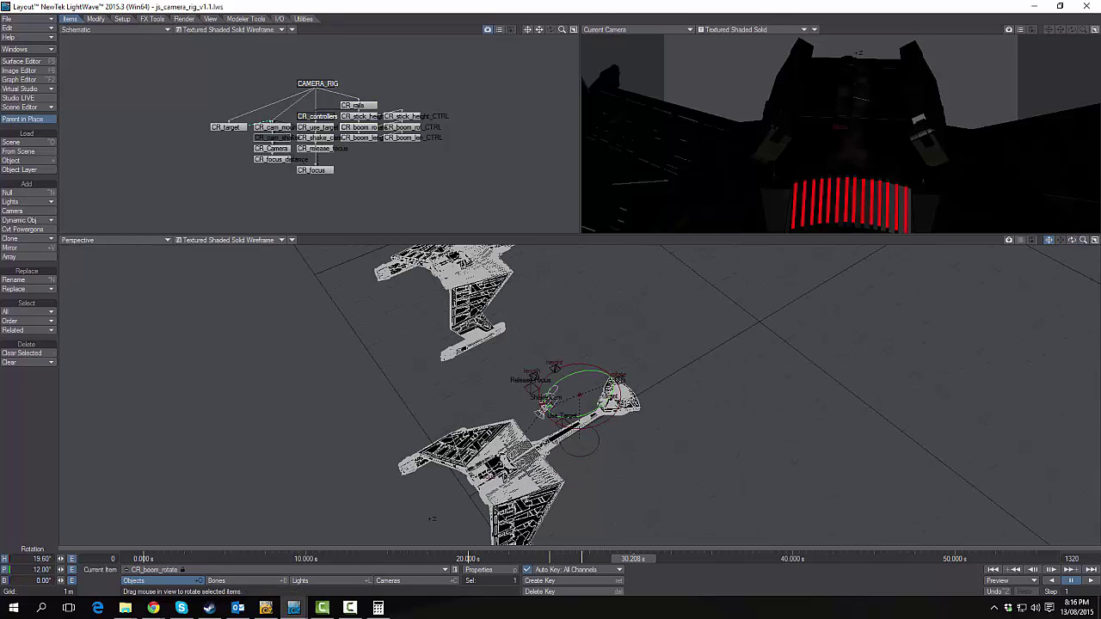
mouse_move(590, 372)
left_mouse_down()
mouse_move(588, 355)
mouse_move(605, 358)
left_mouse_up()
key("ctrl+z")
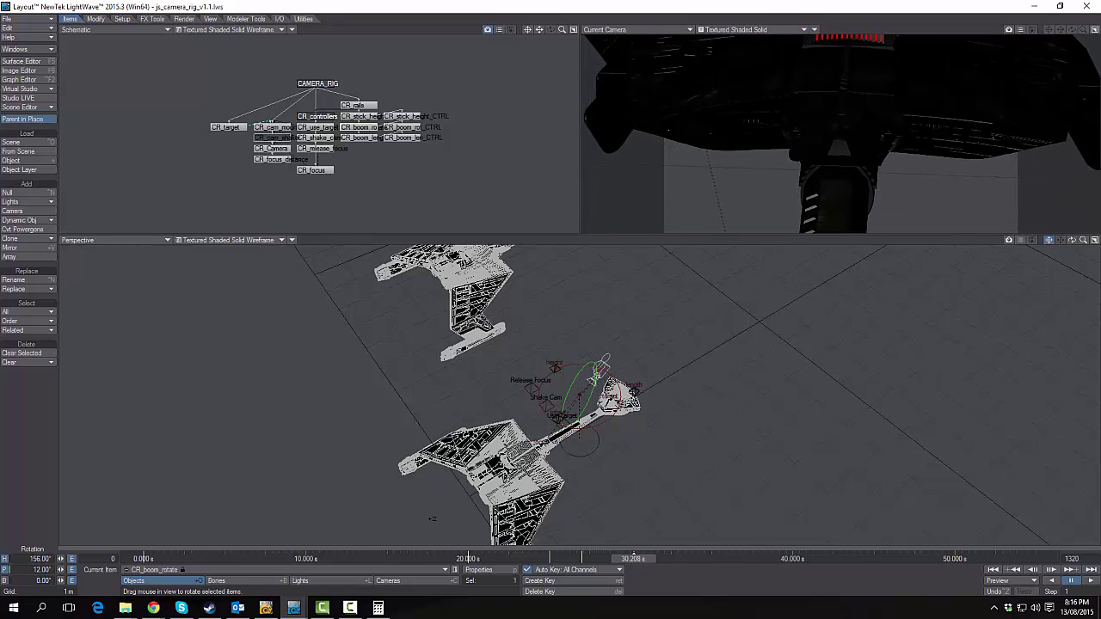
left_click_drag(605, 357, 608, 359)
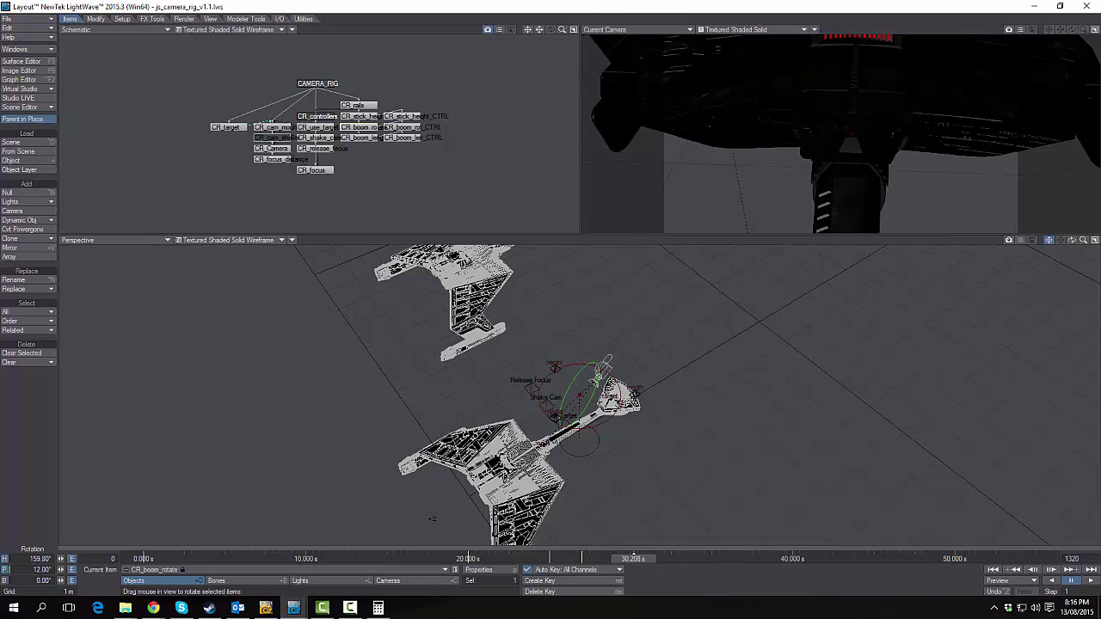
mouse_move(633, 559)
left_mouse_down()
mouse_move(484, 559)
mouse_move(604, 559)
left_mouse_up()
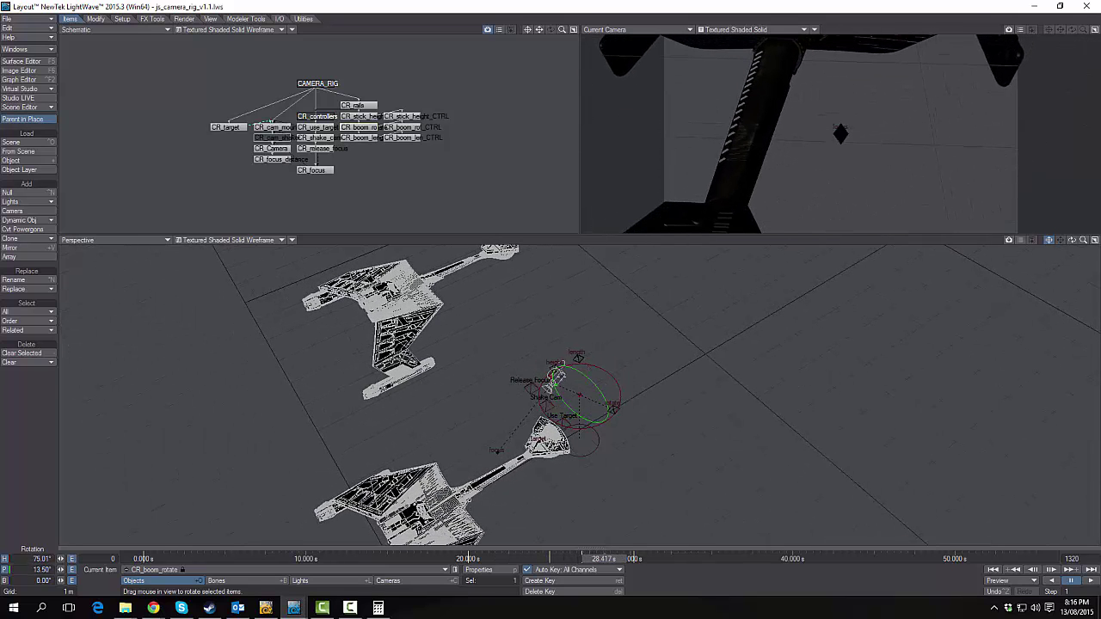
- Shorten the camera boom by moving CR_boom_length to about Z 319 mm at 28.4 s
key("Down")
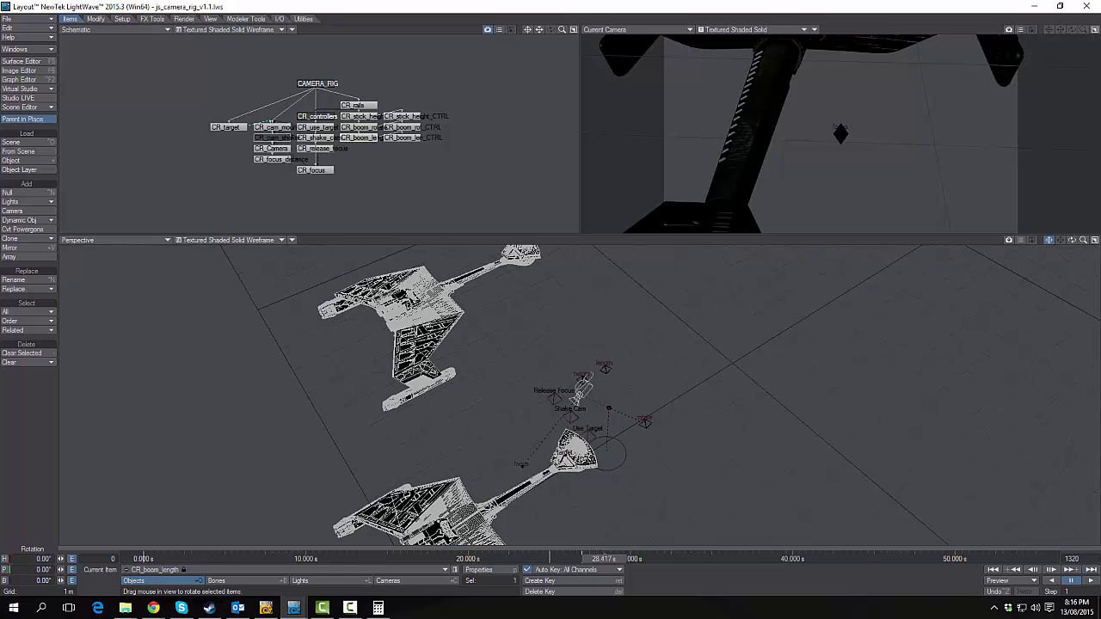
key("t")
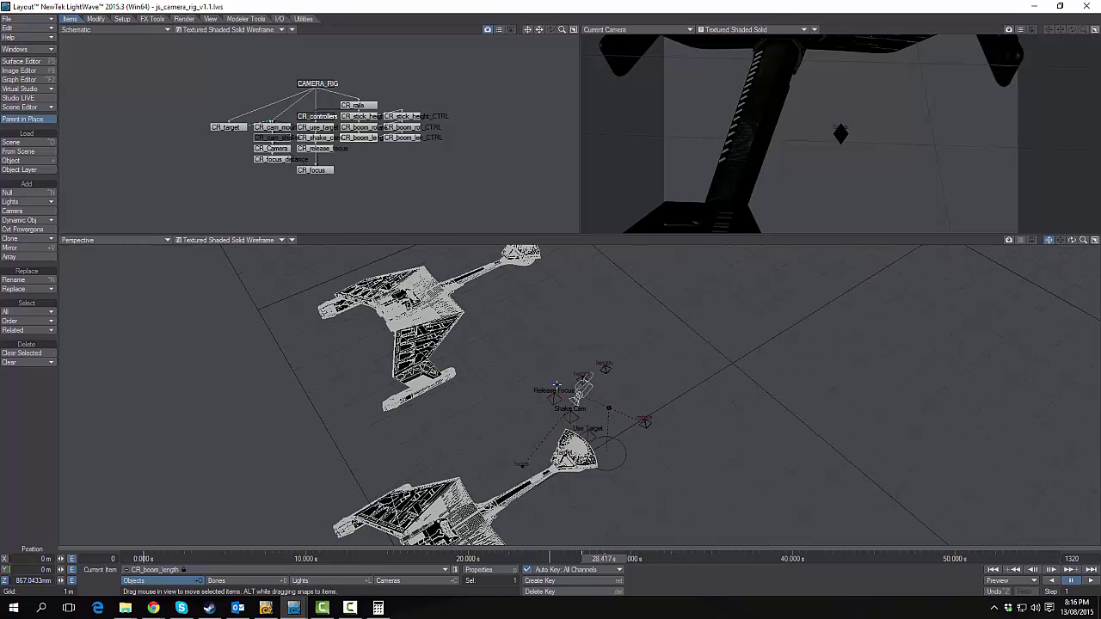
left_click_drag(556, 385, 575, 392)
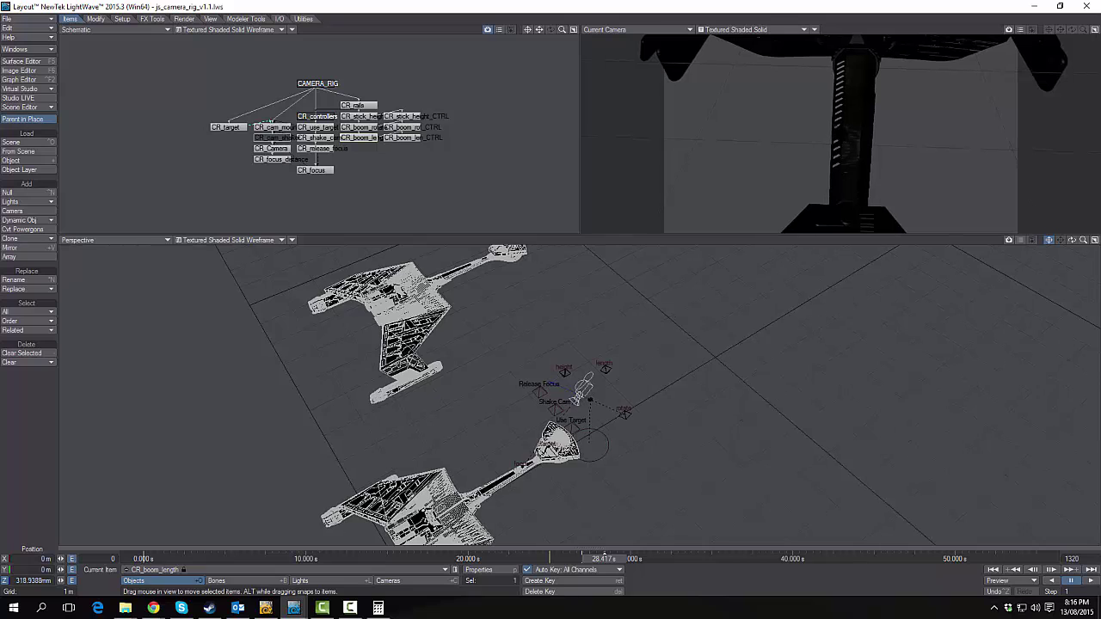
- Move CR_focus_distance to about Z 1.72 m at 28.4 s, closer to the camera
left_click(520, 463)
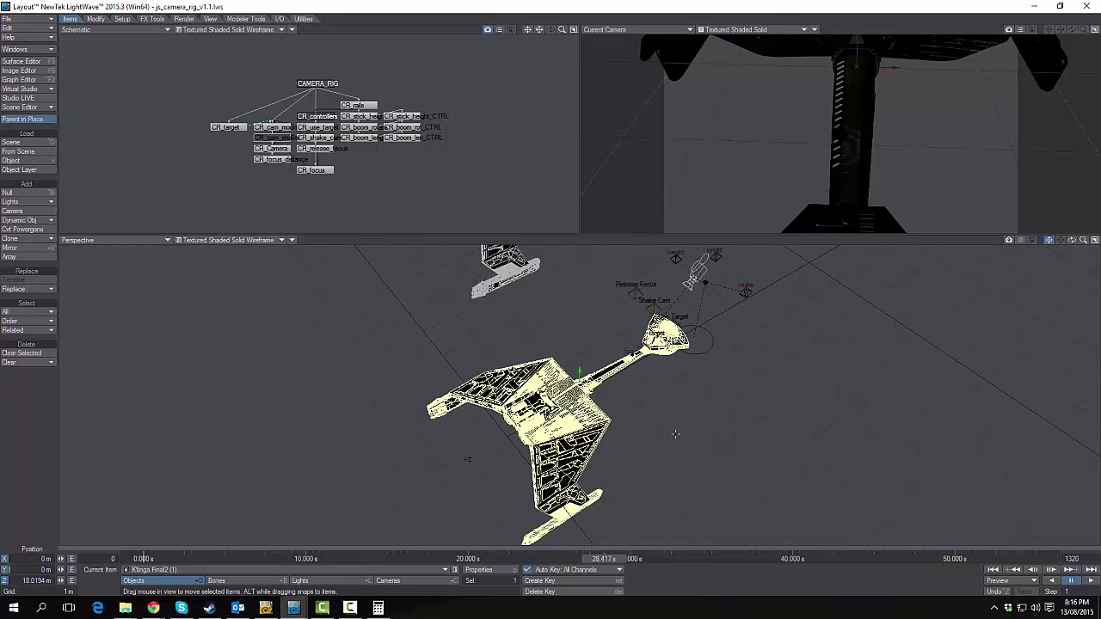
left_click(629, 350)
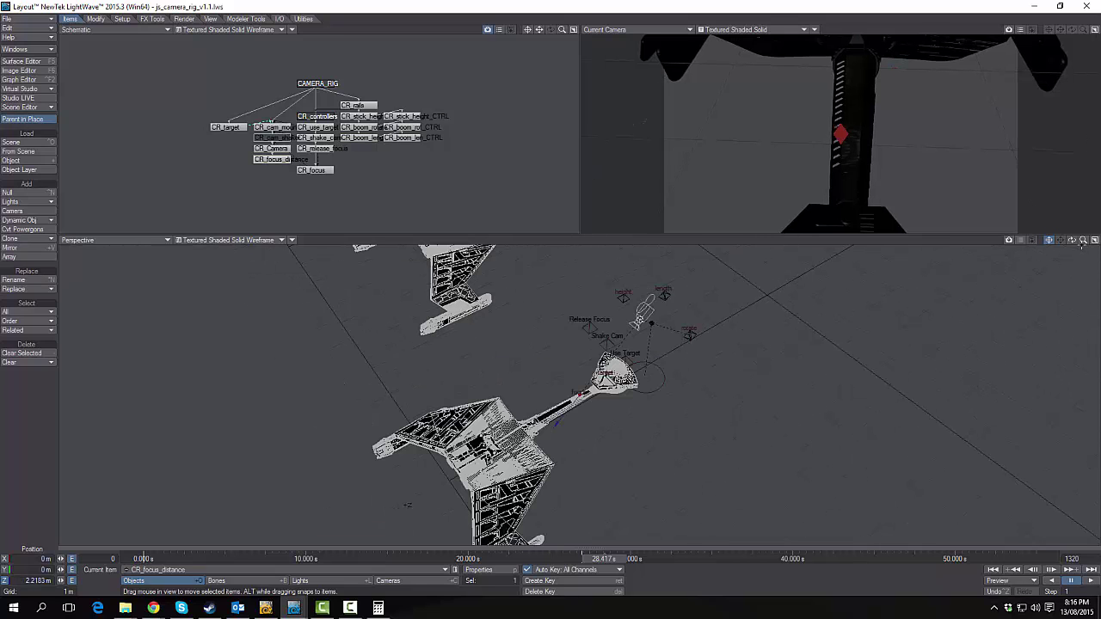
mouse_move(1073, 242)
left_mouse_down()
mouse_move(1094, 245)
mouse_move(1072, 249)
left_mouse_up()
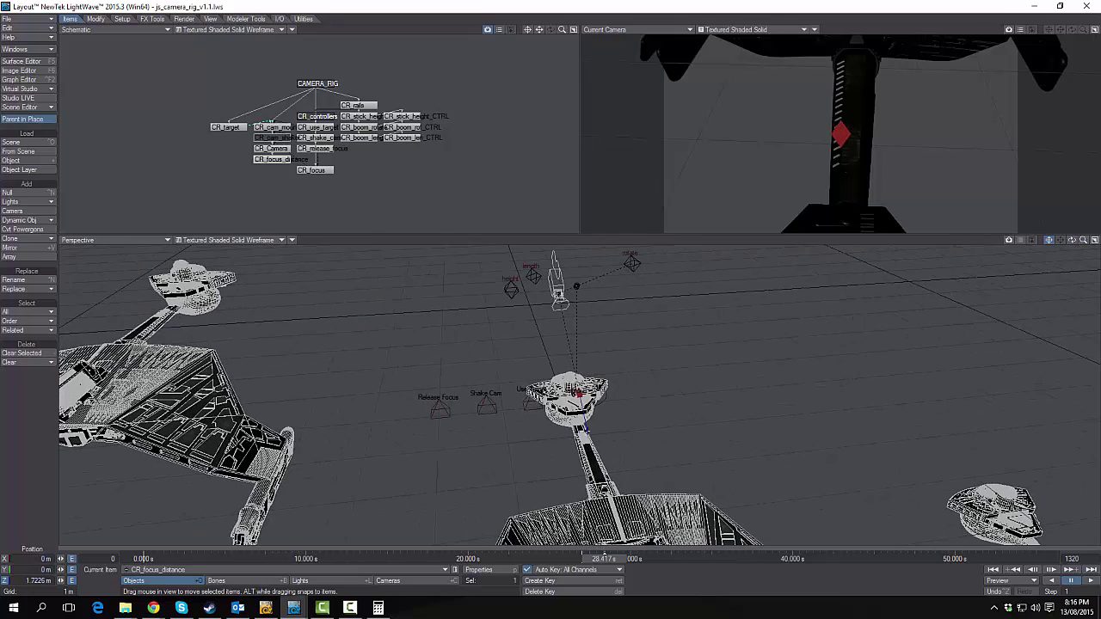
left_click_drag(1082, 242, 1082, 242)
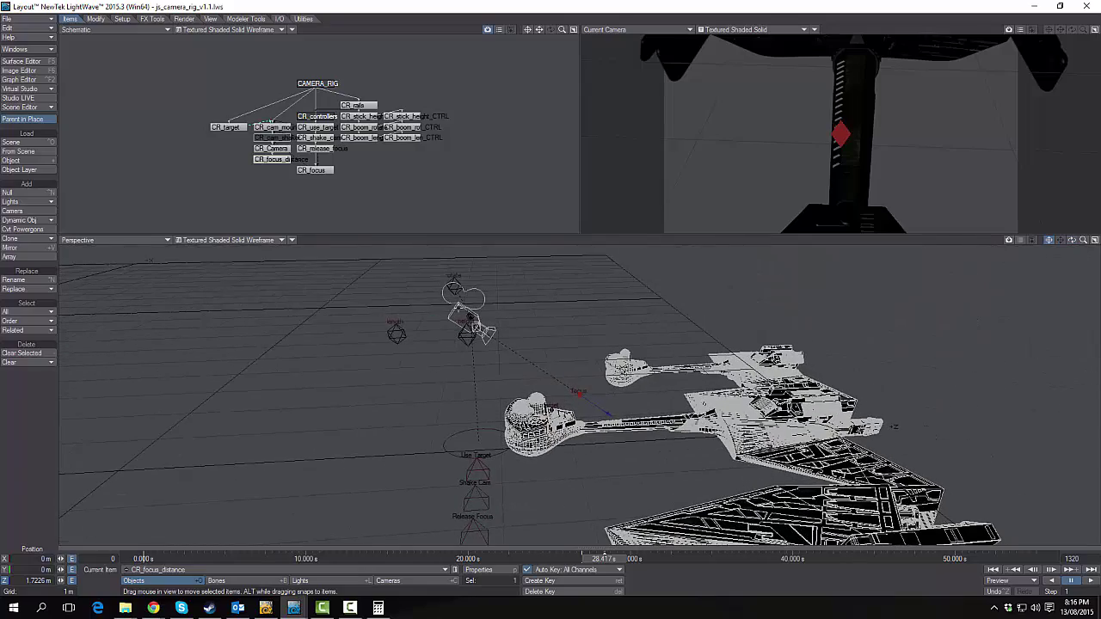
- Tilt CR_Camera to a pitch of about 56.4° at 28.4 s to look down on the ship
left_click(455, 311)
key("y")
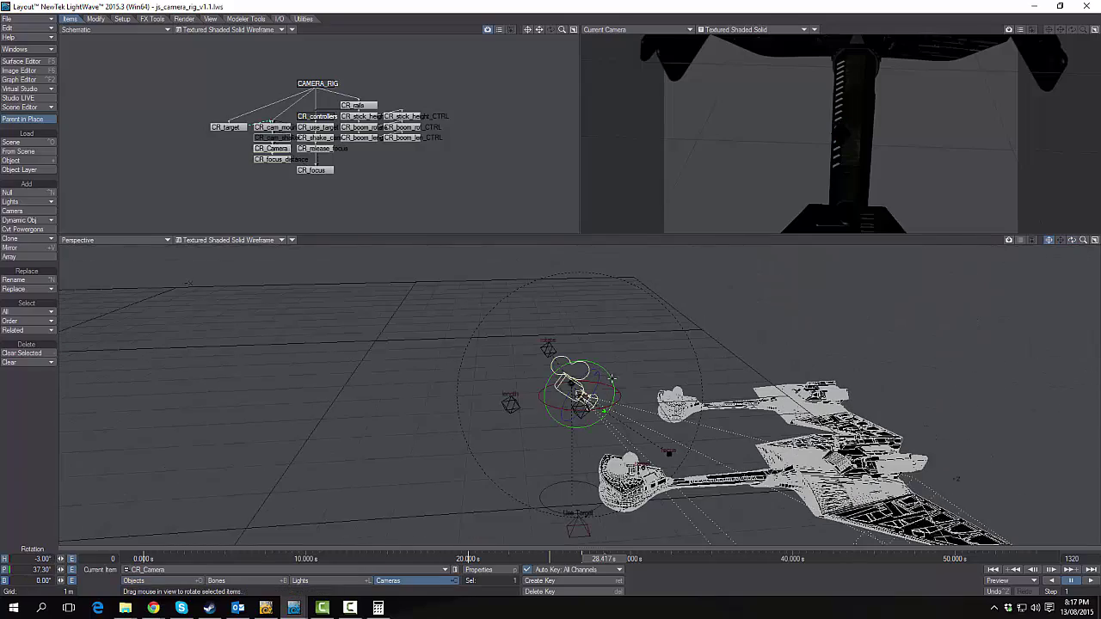
left_click_drag(611, 378, 611, 418)
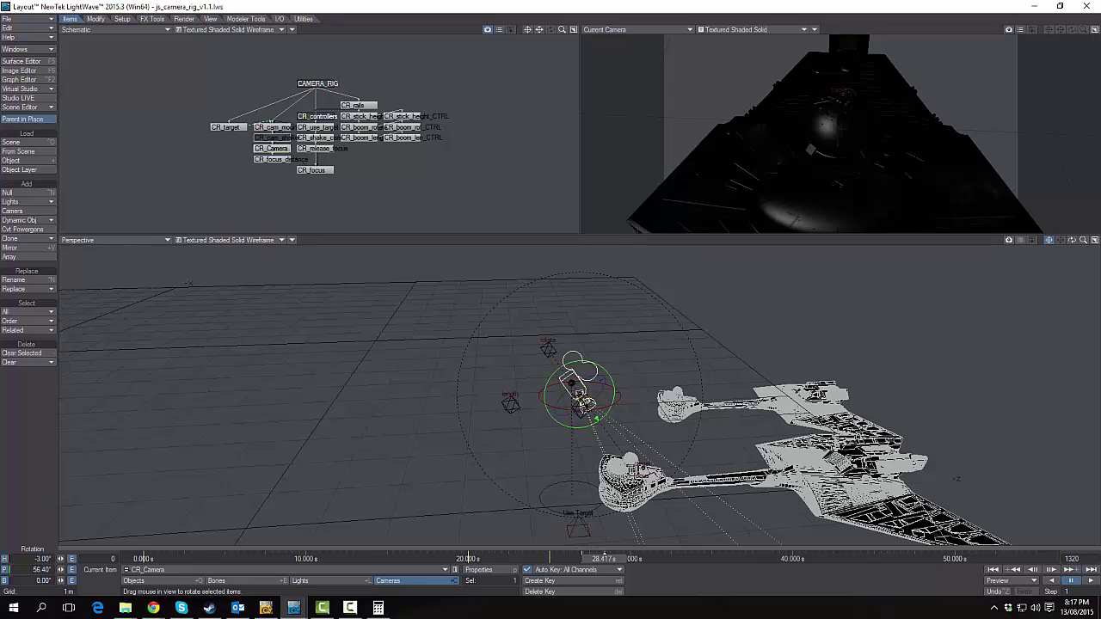
- Replay the Klingon Battle video in Chrome from 0:27 to 0:31 to study the camera spin, and return to LightWave Layout
key("alt+Tab")
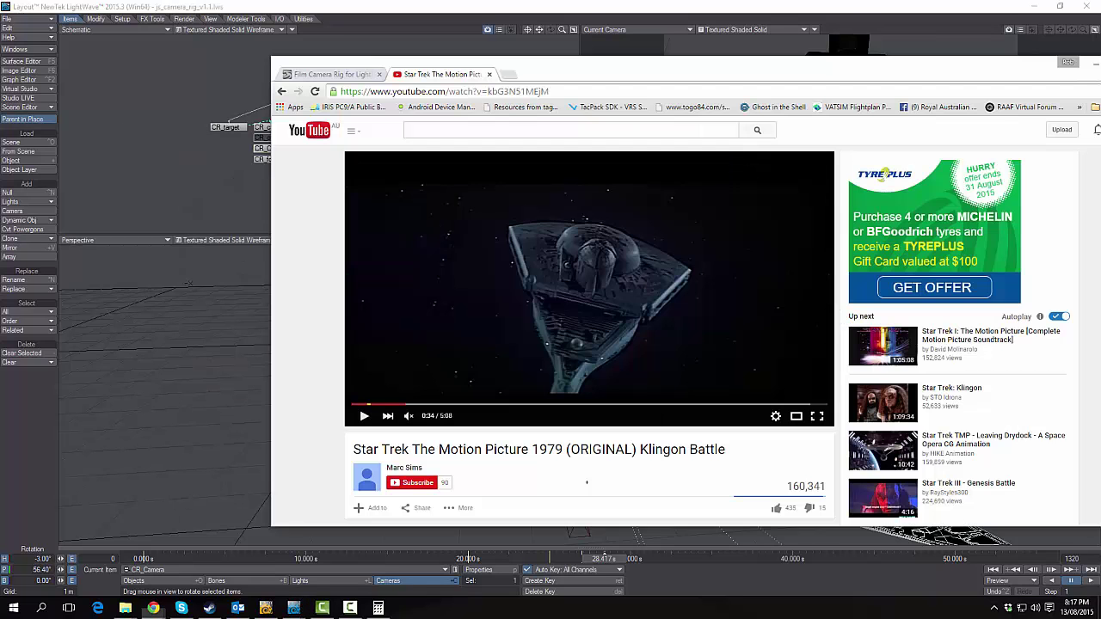
mouse_move(406, 412)
left_mouse_down()
mouse_move(387, 412)
mouse_move(395, 406)
left_mouse_up()
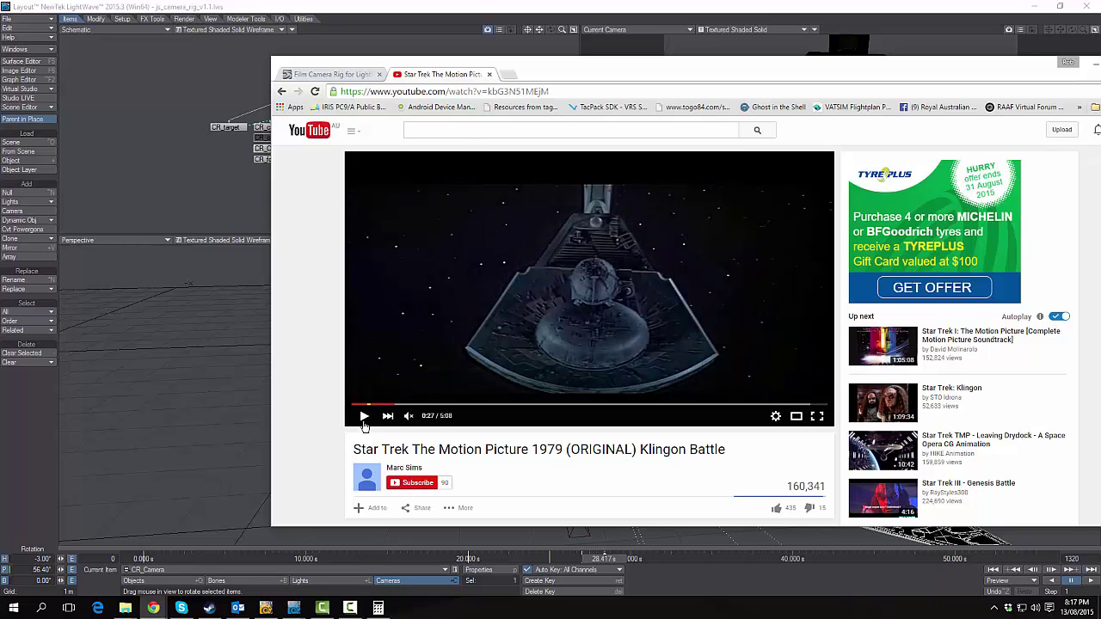
key("alt+Tab")
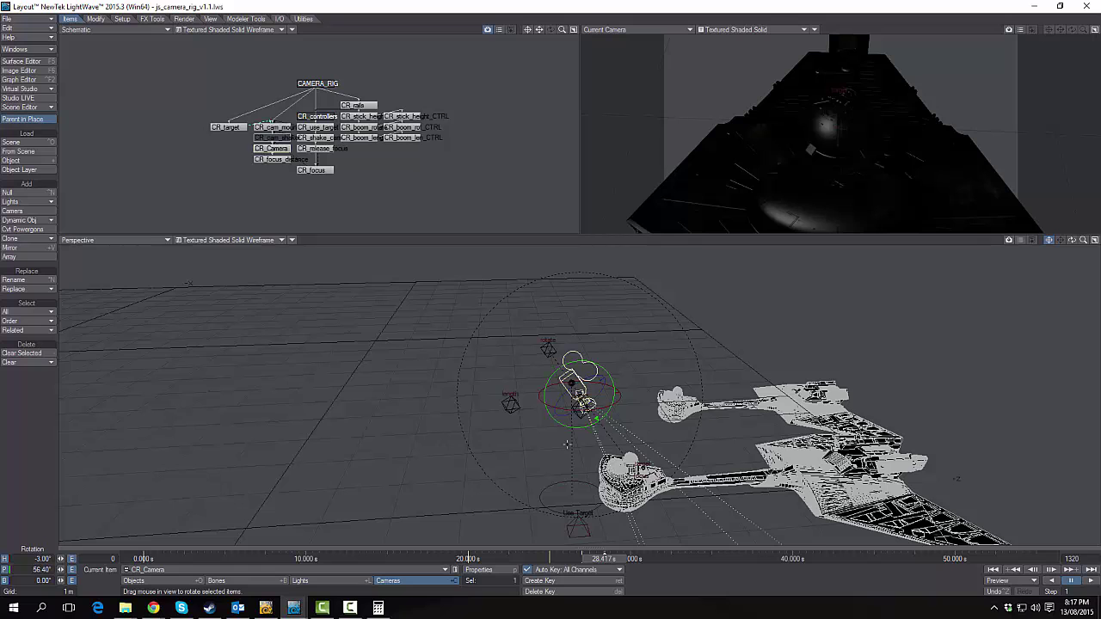
key("alt+Tab")
left_click(362, 417)
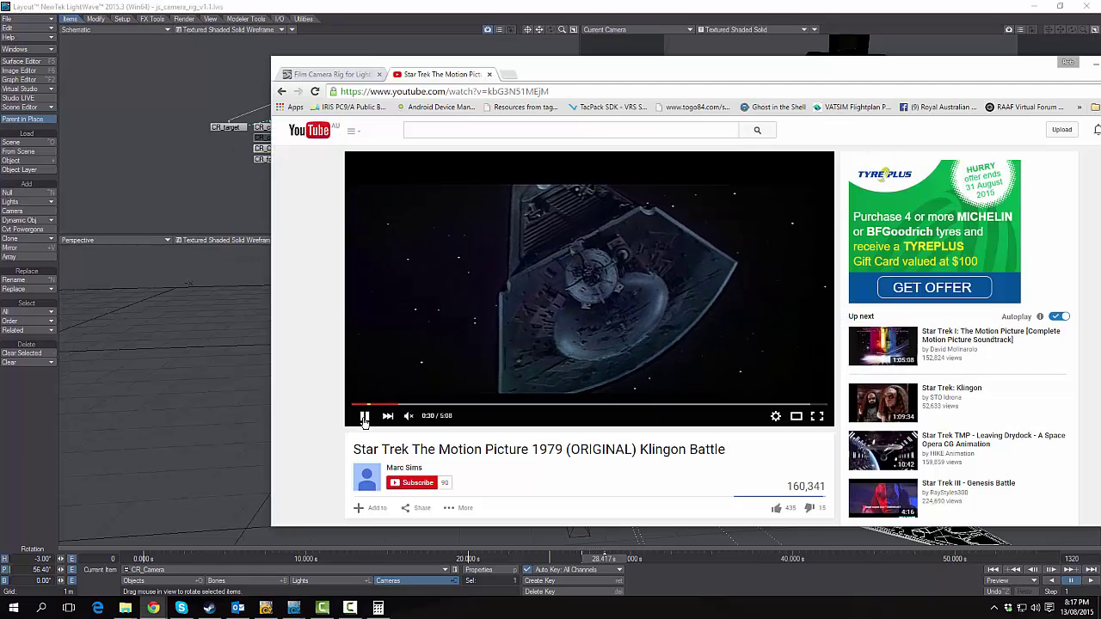
key("alt+Tab")
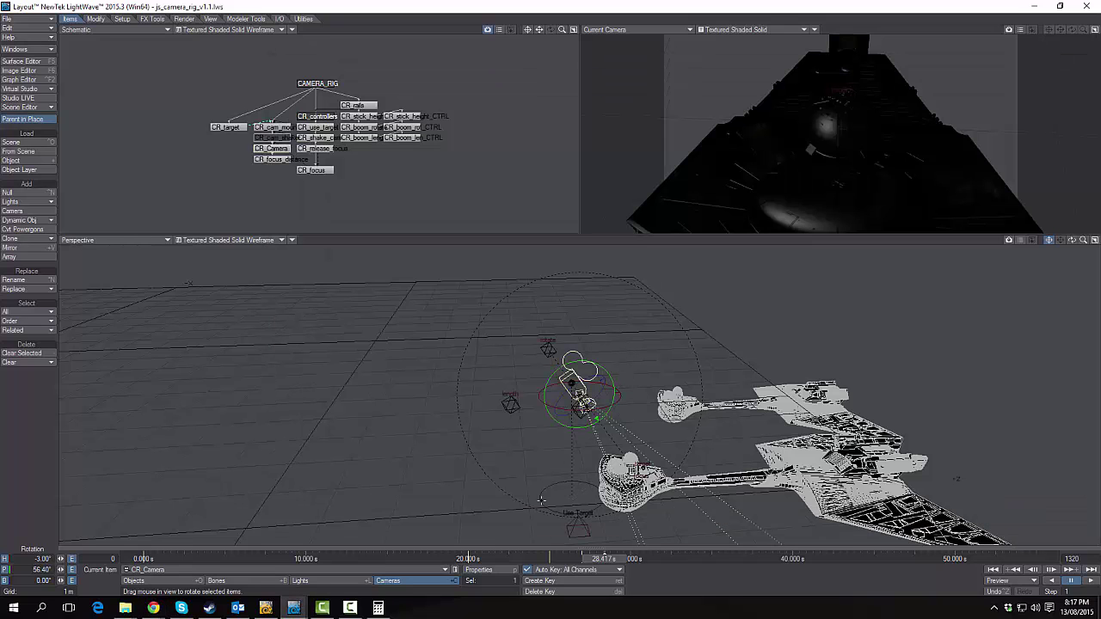
- Pitch CR_Camera to about 73.5° at 28.9 s and about 83.9° at 29.1 s
left_click_drag(611, 563, 618, 563)
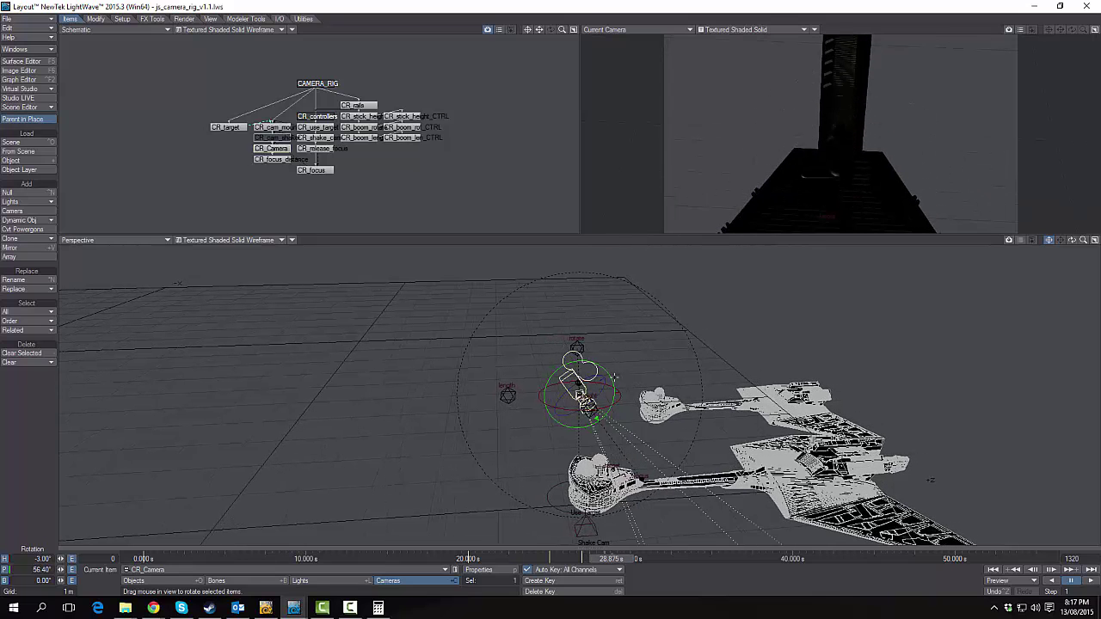
left_click_drag(613, 379, 613, 424)
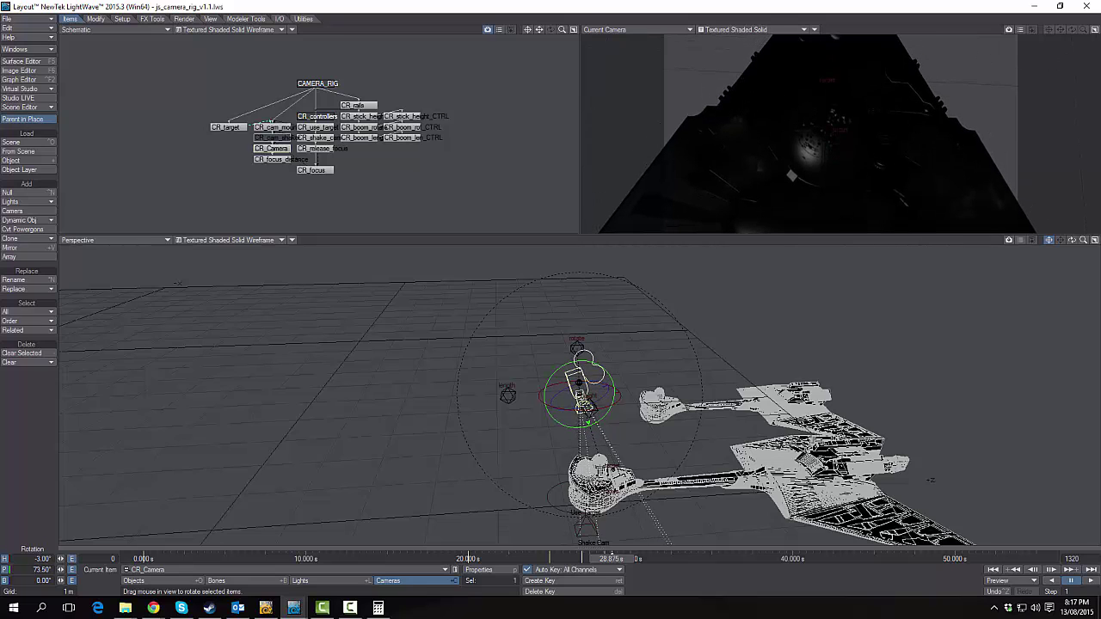
left_click_drag(620, 560, 624, 561)
left_click_drag(611, 379, 611, 405)
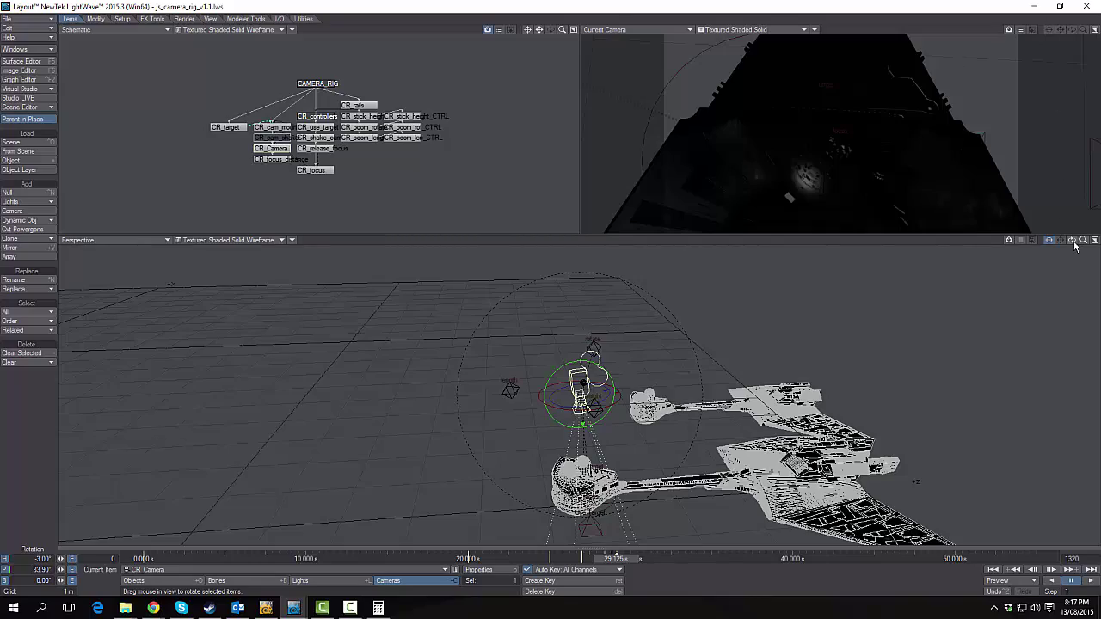
- Advance the timeline to about 29.8 s and turn CR_Camera to a heading of about 95.9°
left_click_drag(1073, 241, 811, 524)
left_click_drag(623, 559, 633, 559)
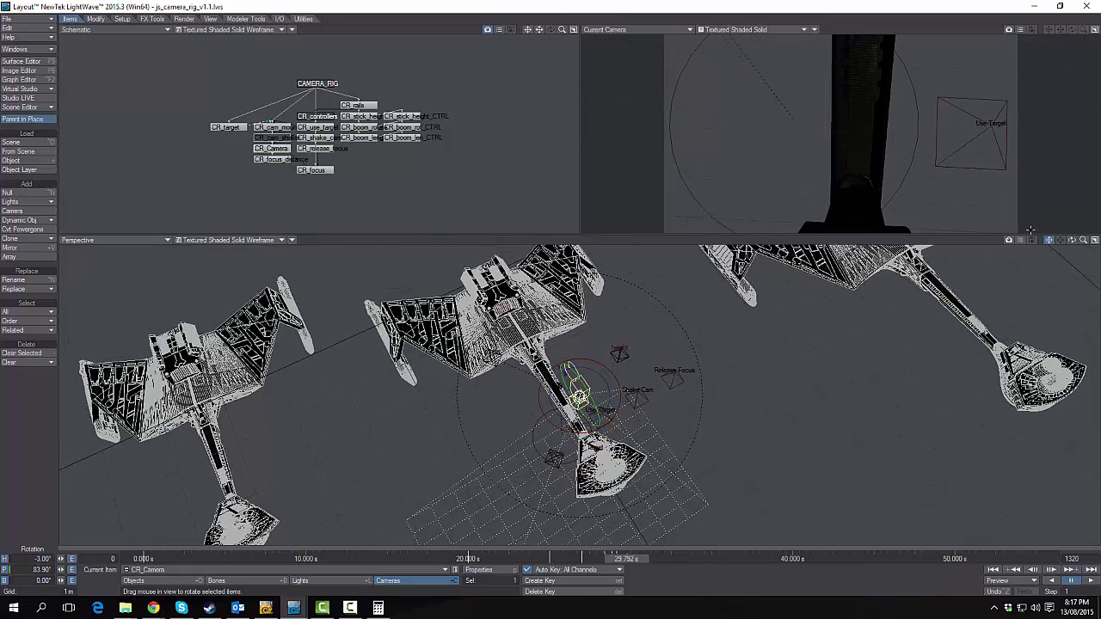
left_click_drag(1072, 242, 812, 340)
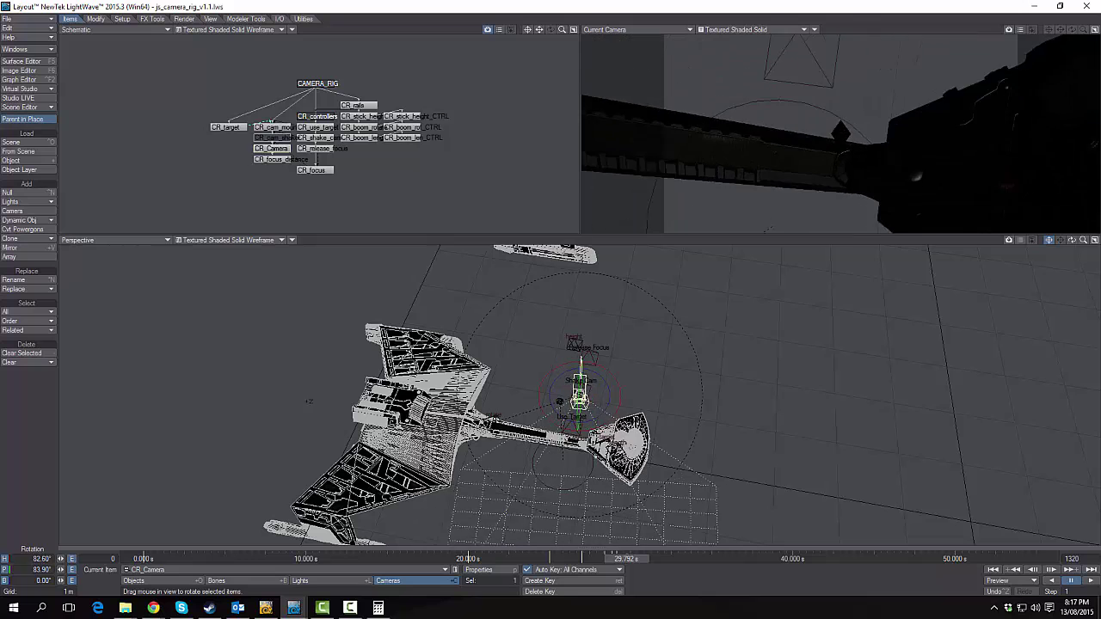
left_click_drag(1049, 297, 1099, 296)
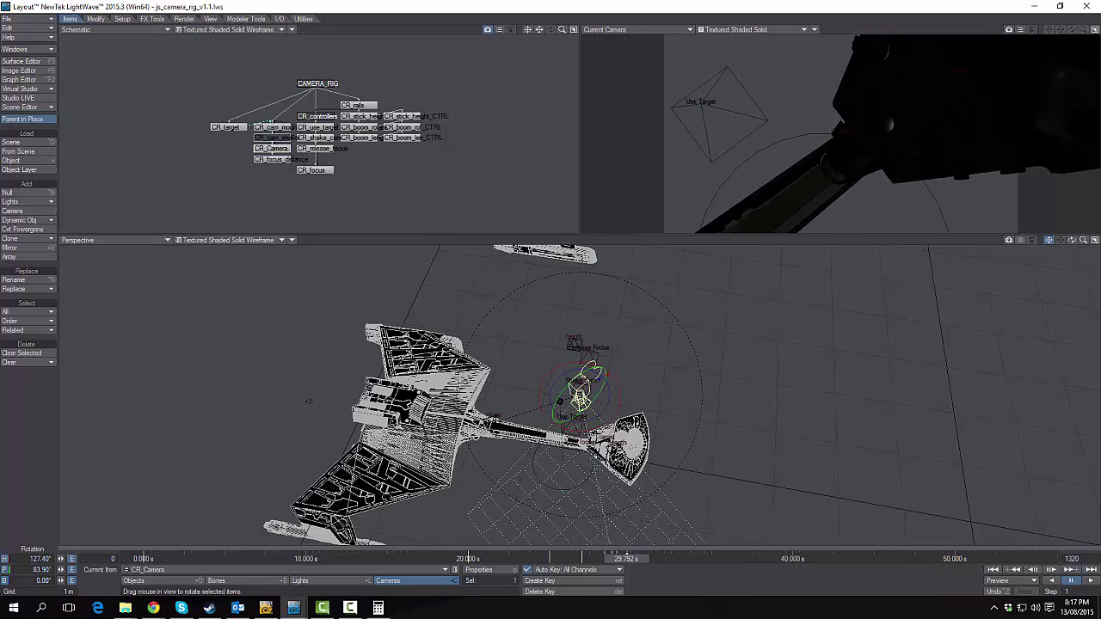
left_click_drag(879, 340, 841, 339)
- Check the video around 0:31 in Chrome, return to LightWave Layout, and turn CR_Camera's heading to about 56.6° at 29.8 s
key("alt+Tab")
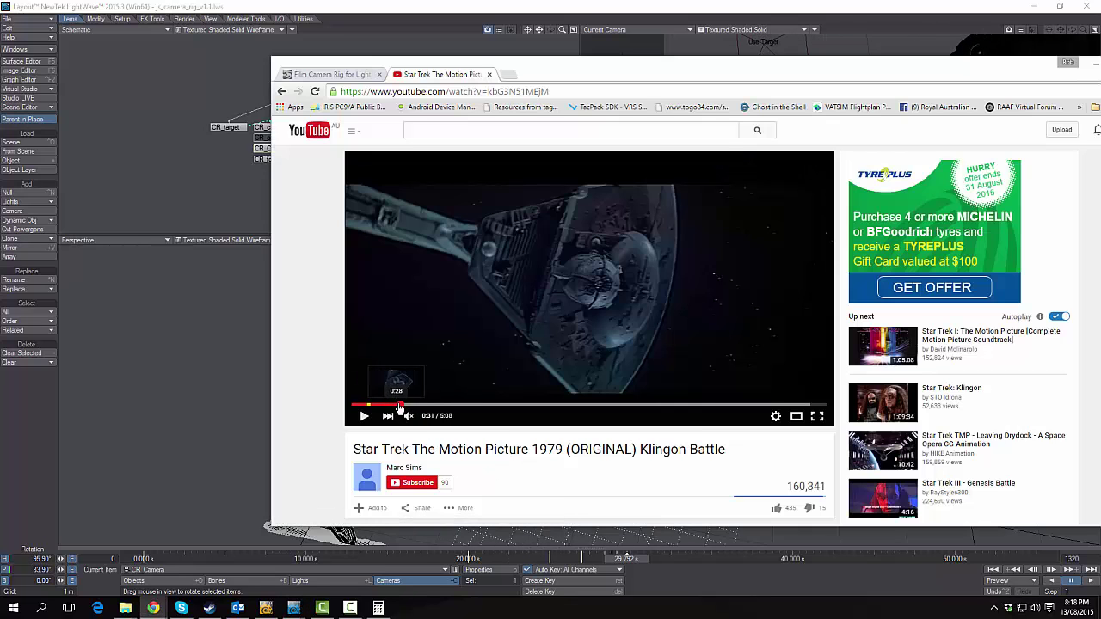
left_click_drag(400, 409, 402, 416)
key("alt+Tab")
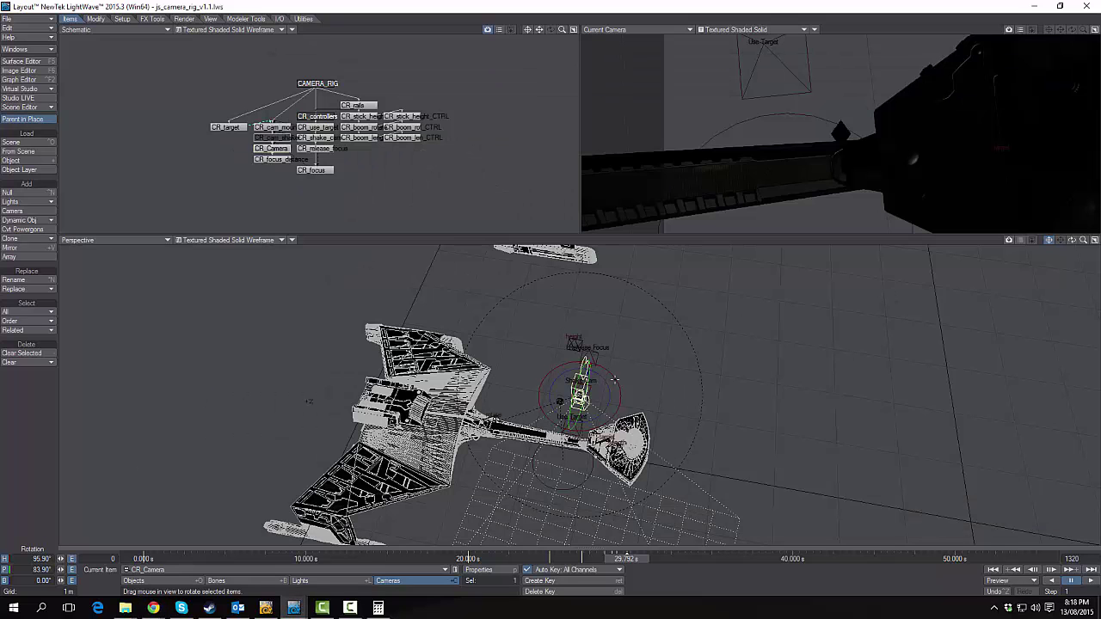
left_click_drag(615, 379, 607, 380)
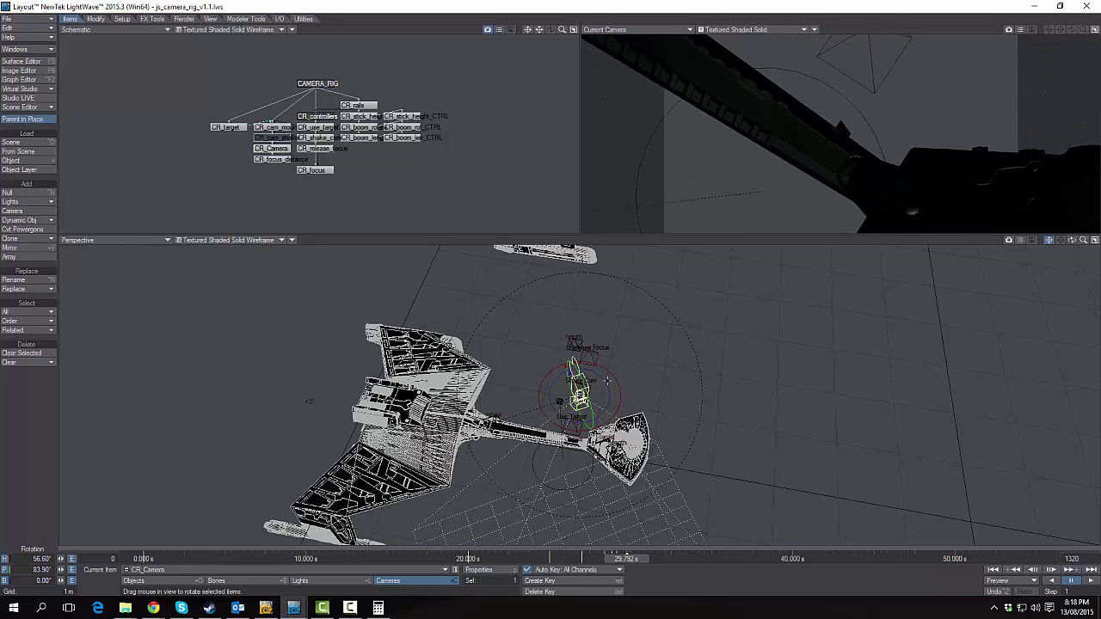
left_click(582, 385)
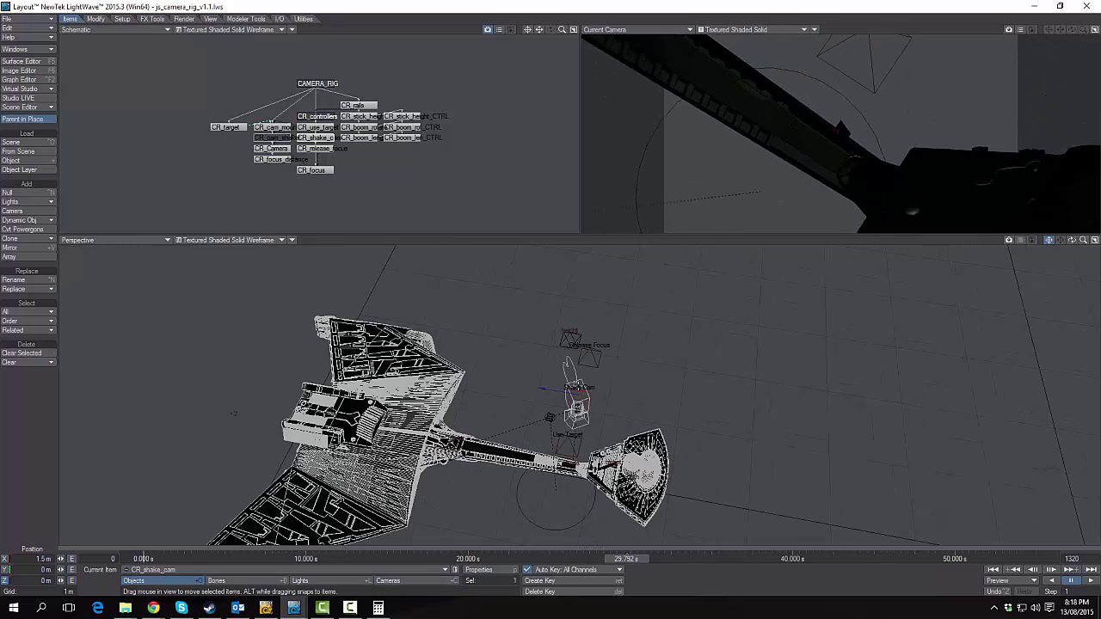
key("shift+c")
- Rotate CR_Camera to heading about 23.5° and pitch about 82.2° at 29.1 s, undoing the accidental move of CR_shake_cam
left_click_drag(634, 559, 624, 559)
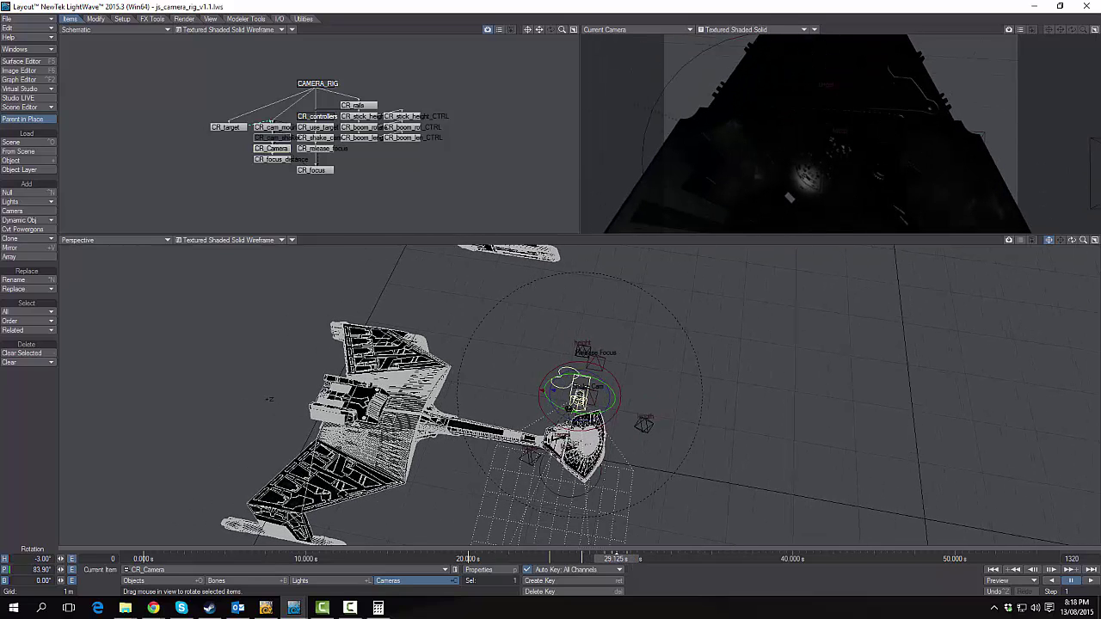
mouse_move(610, 391)
left_mouse_down()
mouse_move(606, 406)
mouse_move(608, 388)
left_mouse_up()
key("shift+o")
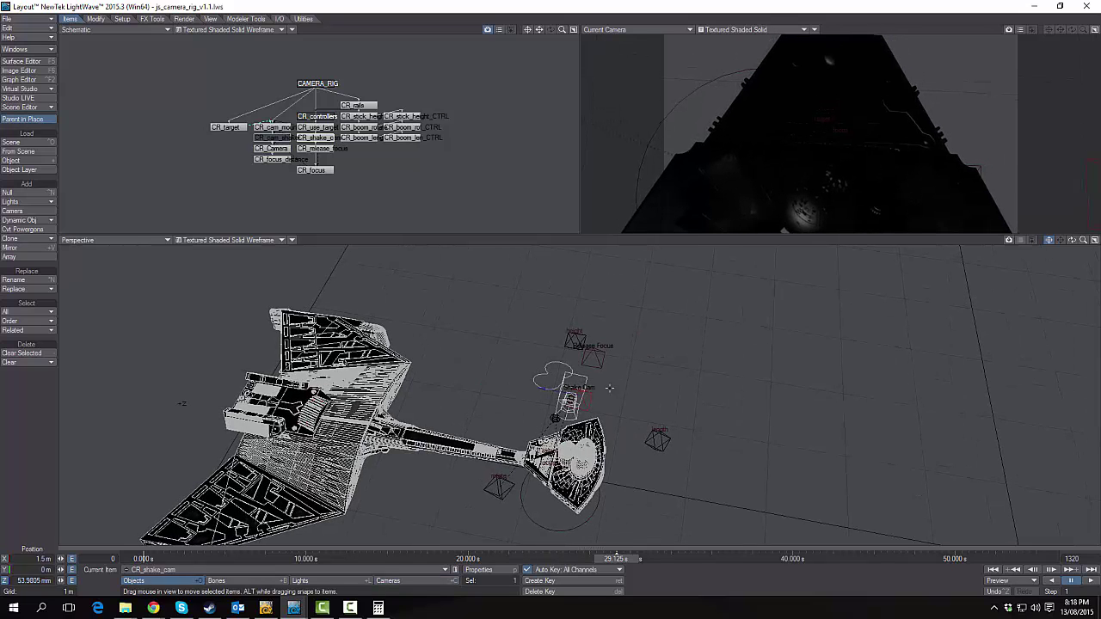
key("ctrl+z")
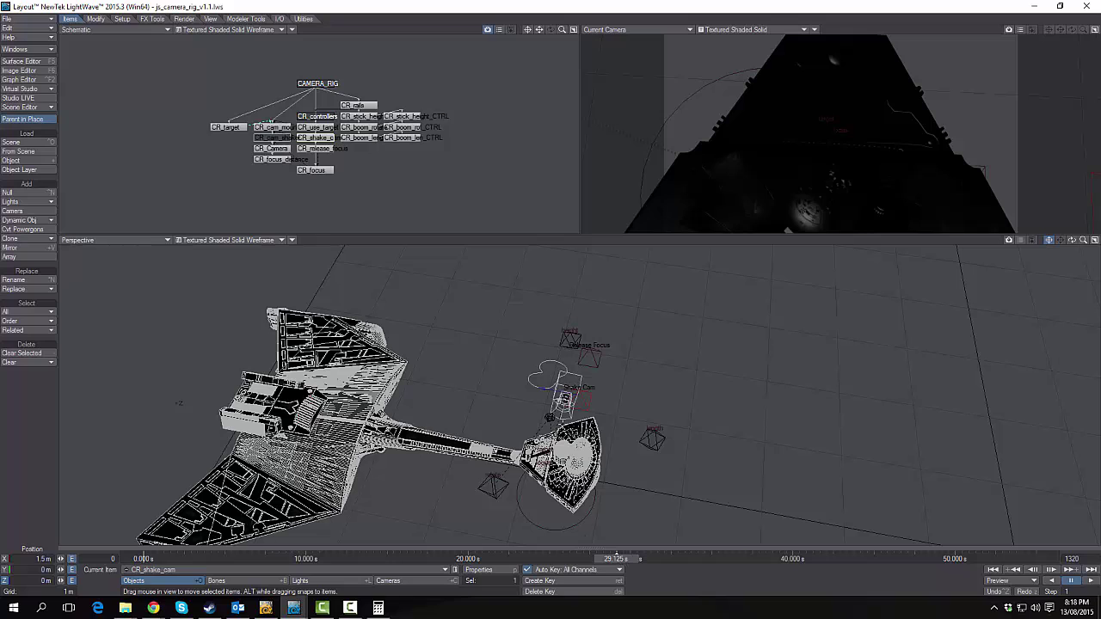
left_click(562, 375)
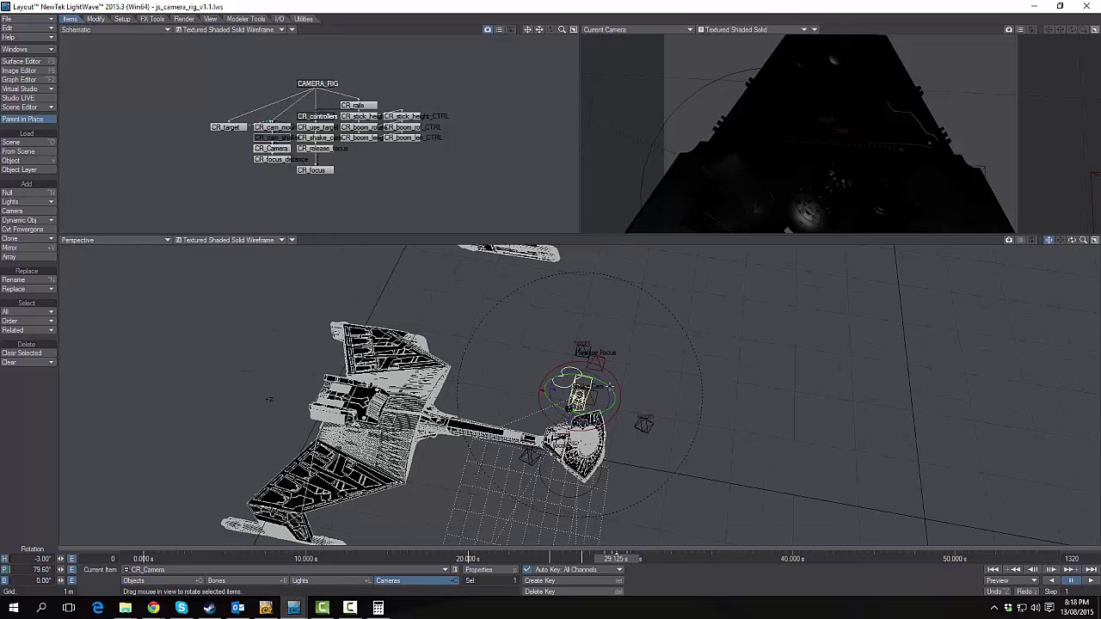
mouse_move(612, 390)
left_mouse_down()
mouse_move(610, 409)
mouse_move(604, 375)
left_mouse_up()
left_click_drag(269, 399, 269, 399)
- Try a different CR_Camera rotation around 29.9 s, and restore heading 56.6° and pitch 83.9° at 29.8 s
left_click_drag(619, 560, 629, 560)
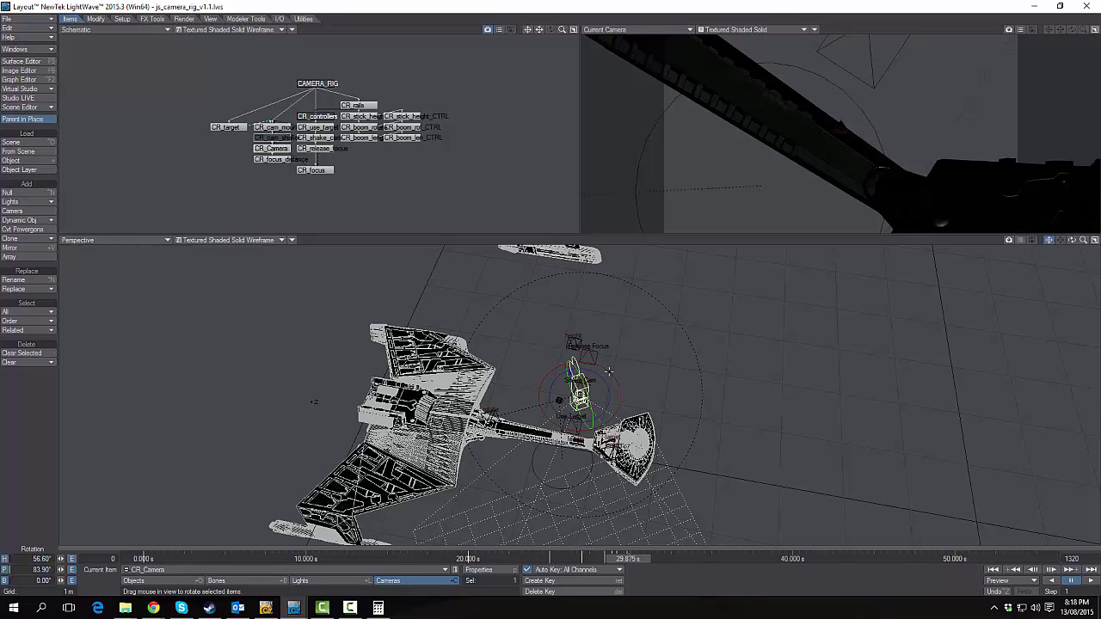
mouse_move(609, 372)
left_mouse_down()
mouse_move(600, 377)
mouse_move(629, 374)
left_mouse_up()
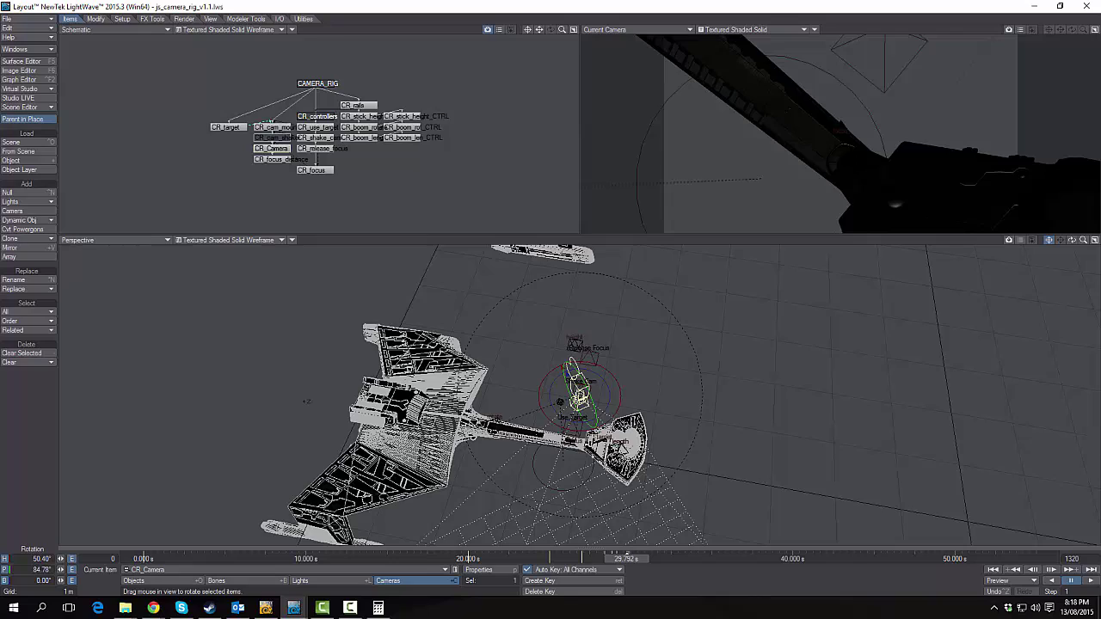
left_click_drag(568, 396, 581, 394)
key("Return")
key("Return")
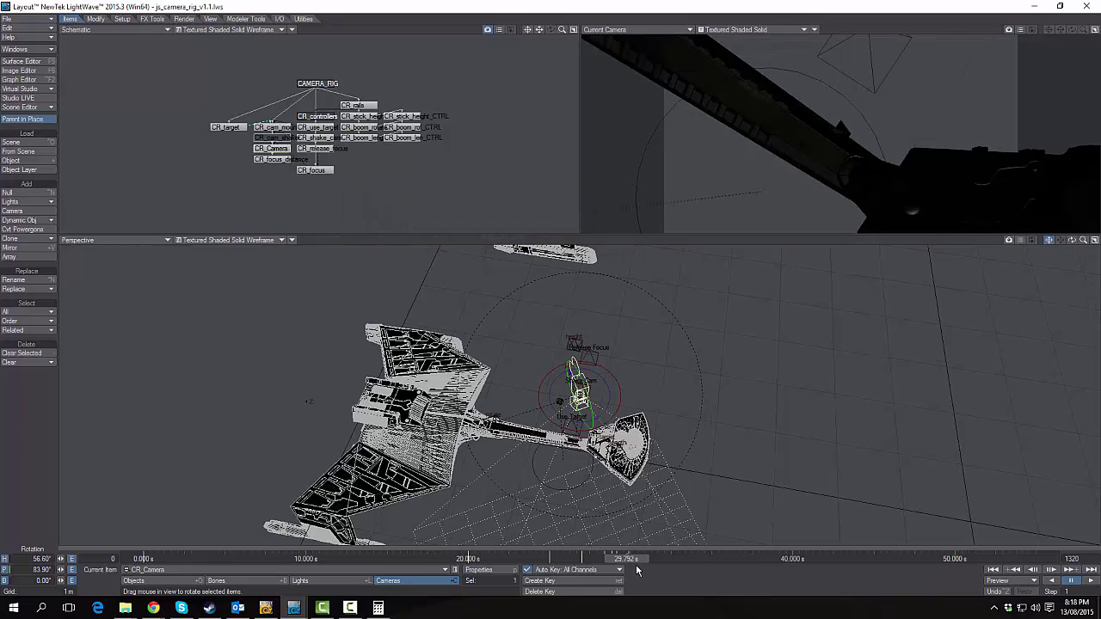
- Turn CR_Camera to heading about 111.5° and pitch about 72.5° at 29.7 s, and set its pitch to 89.9° at 29.1 s
mouse_move(632, 559)
left_mouse_down()
mouse_move(614, 559)
mouse_move(629, 559)
left_mouse_up()
left_click_drag(649, 383, 662, 370)
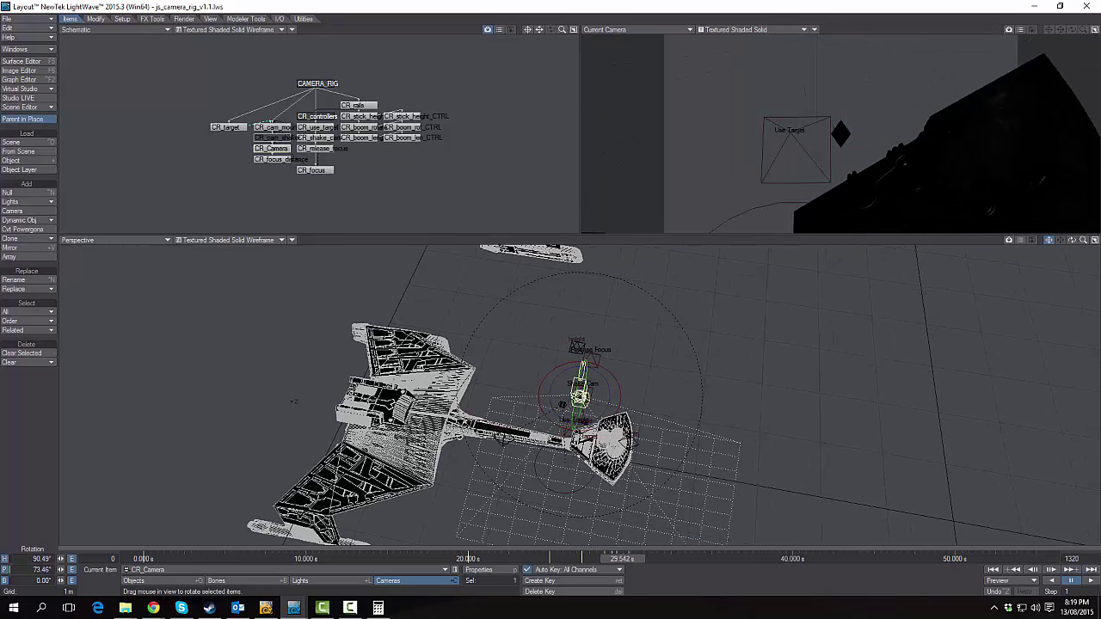
left_click_drag(622, 559, 617, 559)
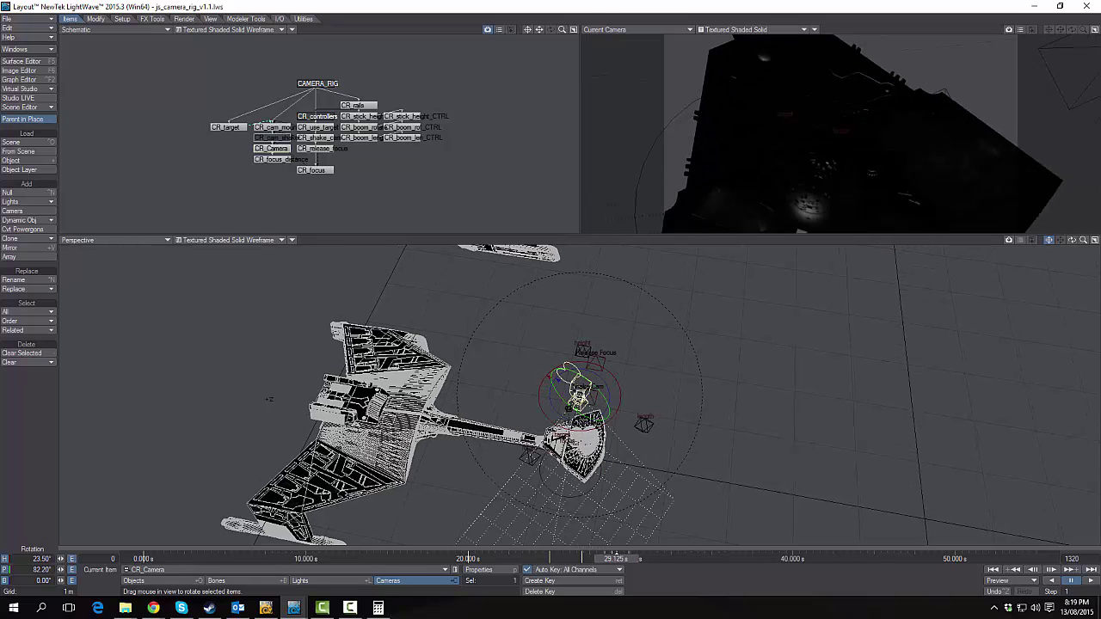
left_click_drag(553, 373, 593, 402)
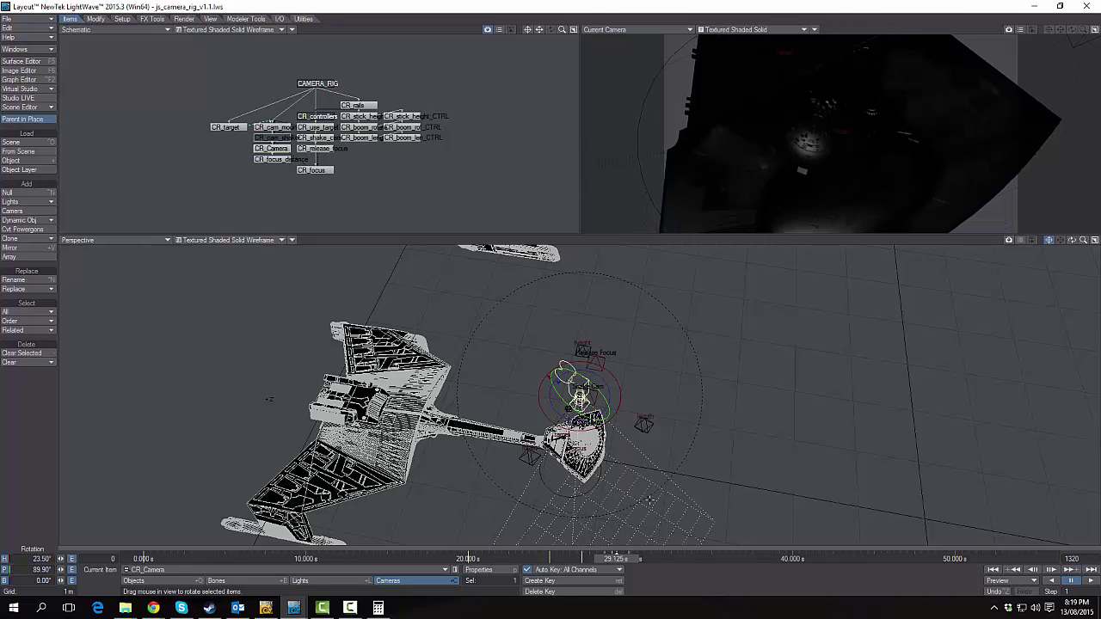
left_click_drag(632, 561, 641, 559)
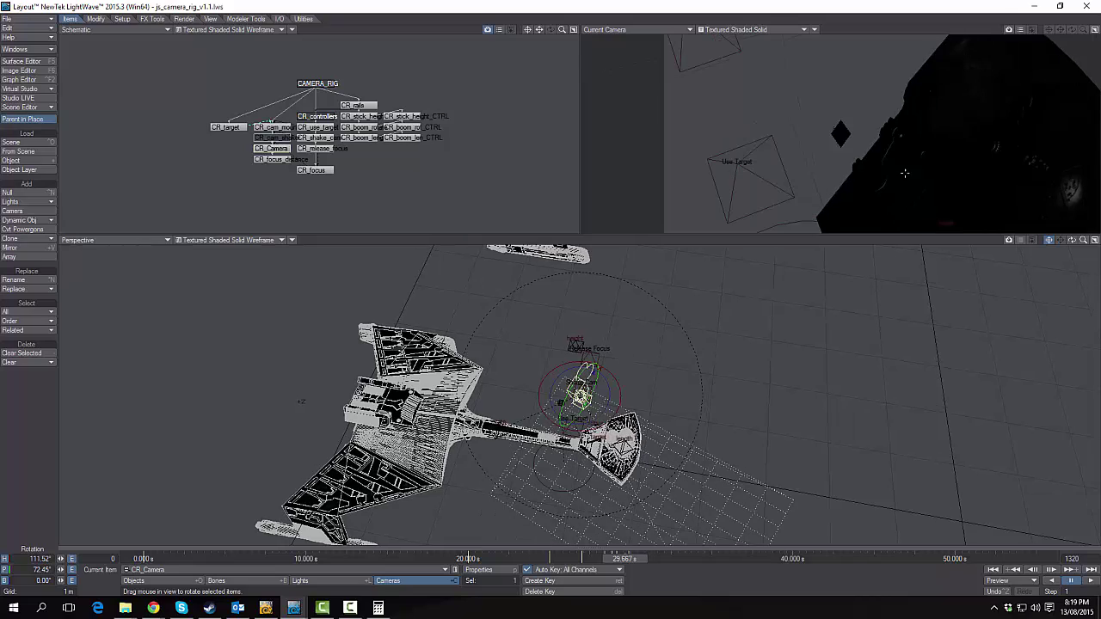
- Shorten CR_boom_length to about 256 mm along Z at 29.7 s
left_click_drag(1072, 240, 876, 403)
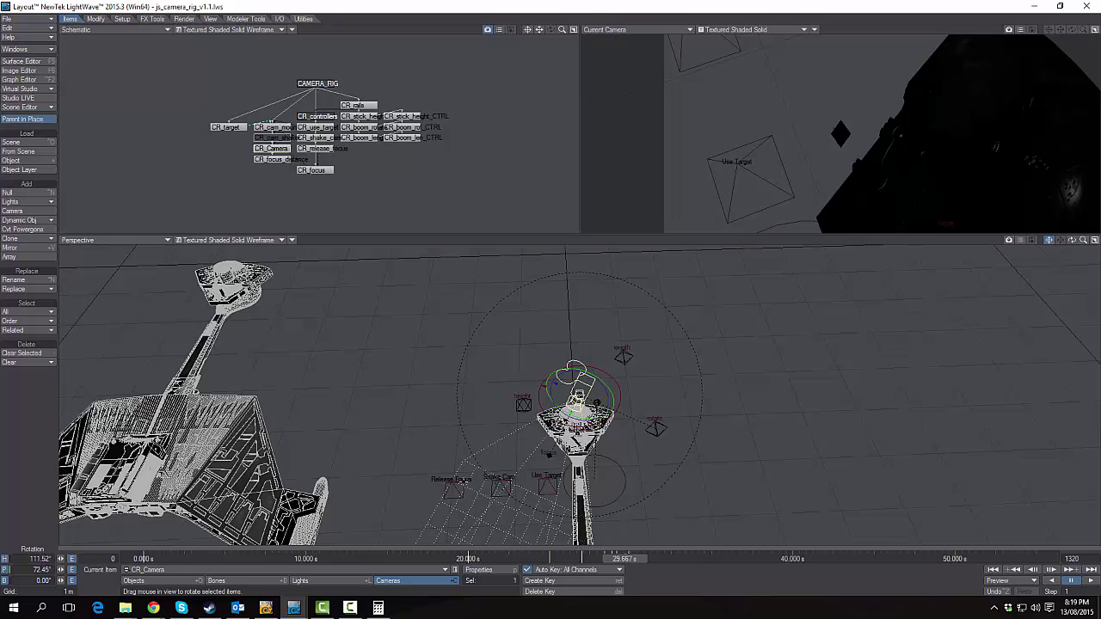
left_click(376, 138)
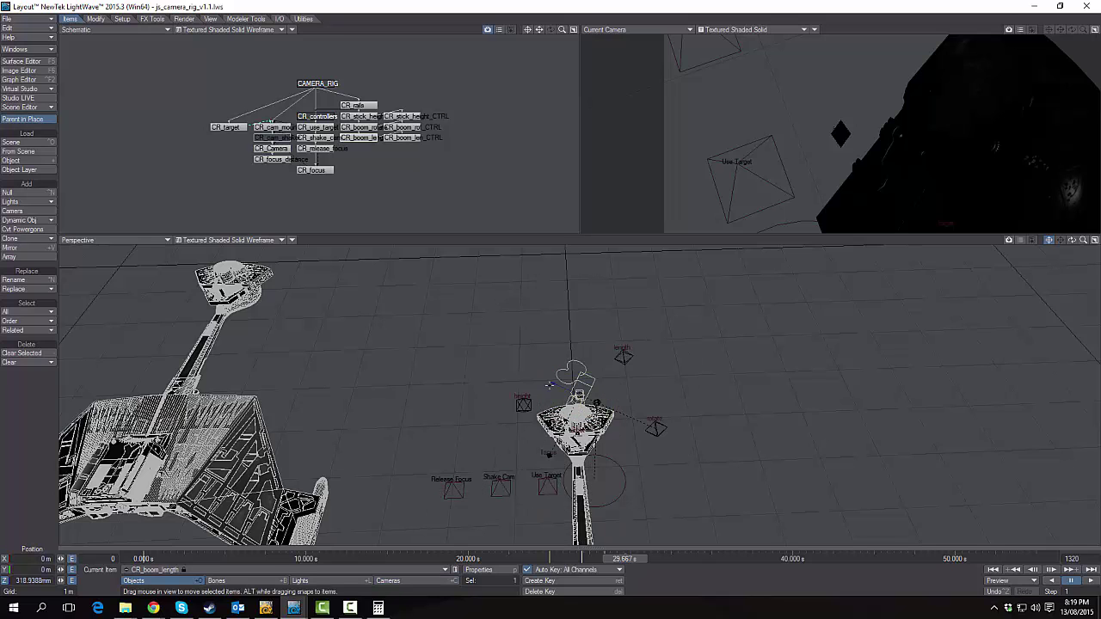
left_click_drag(551, 384, 555, 381)
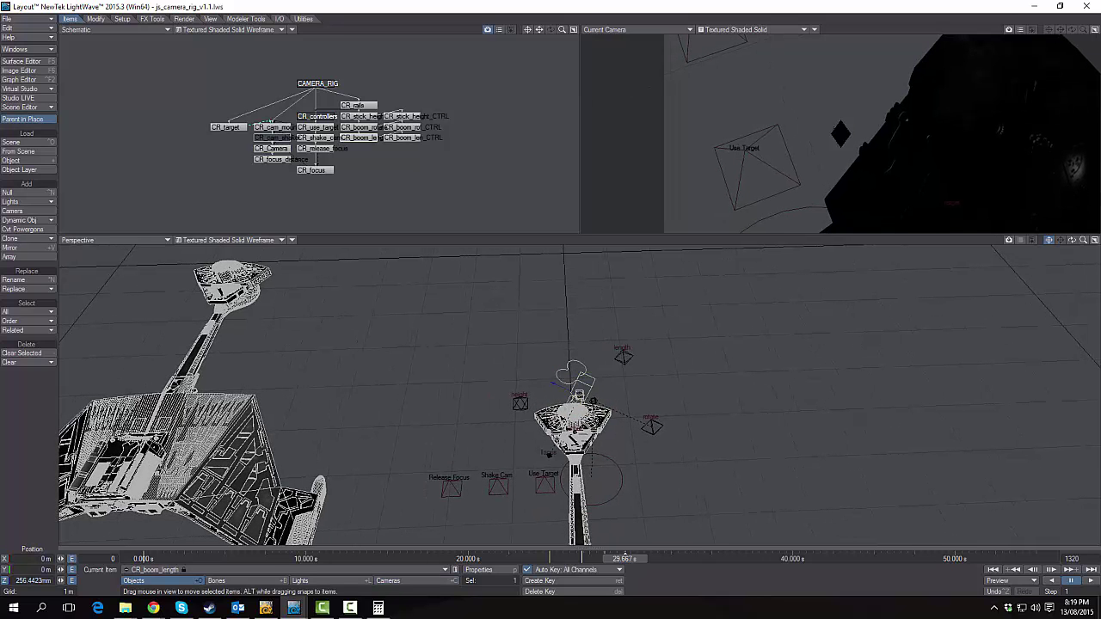
- Rotate CR_Camera to heading about 164.1° and pitch about 62.5° at 29.7 s, and to 170.6° and 48.1° at 30.3 s
left_click(574, 378)
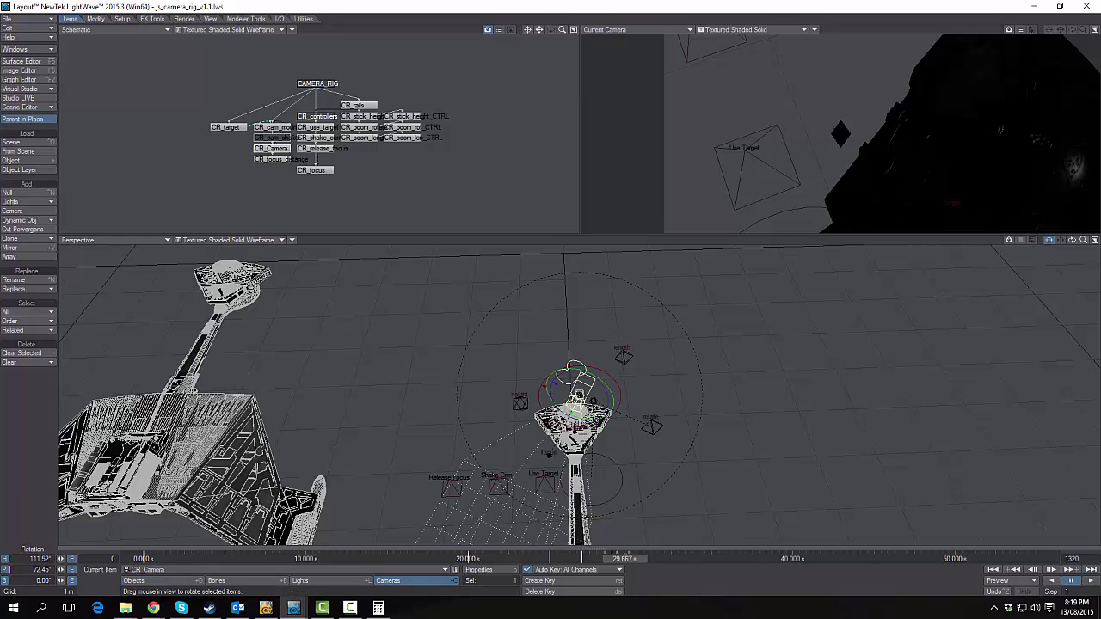
left_click_drag(538, 390, 593, 401)
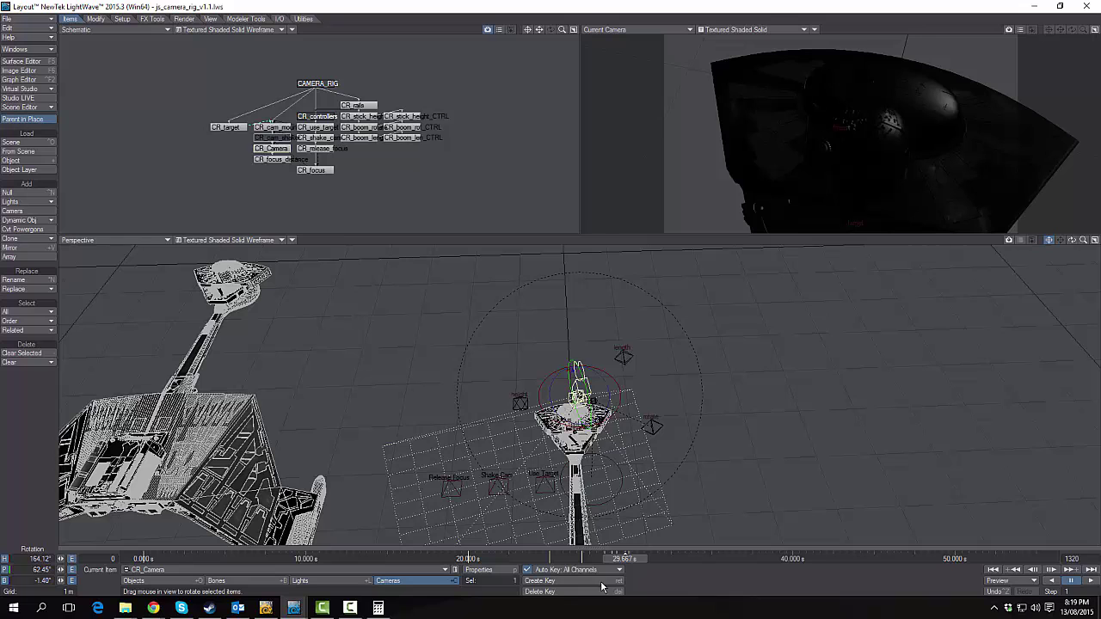
left_click_drag(634, 560, 632, 560)
key("Return")
key("Return")
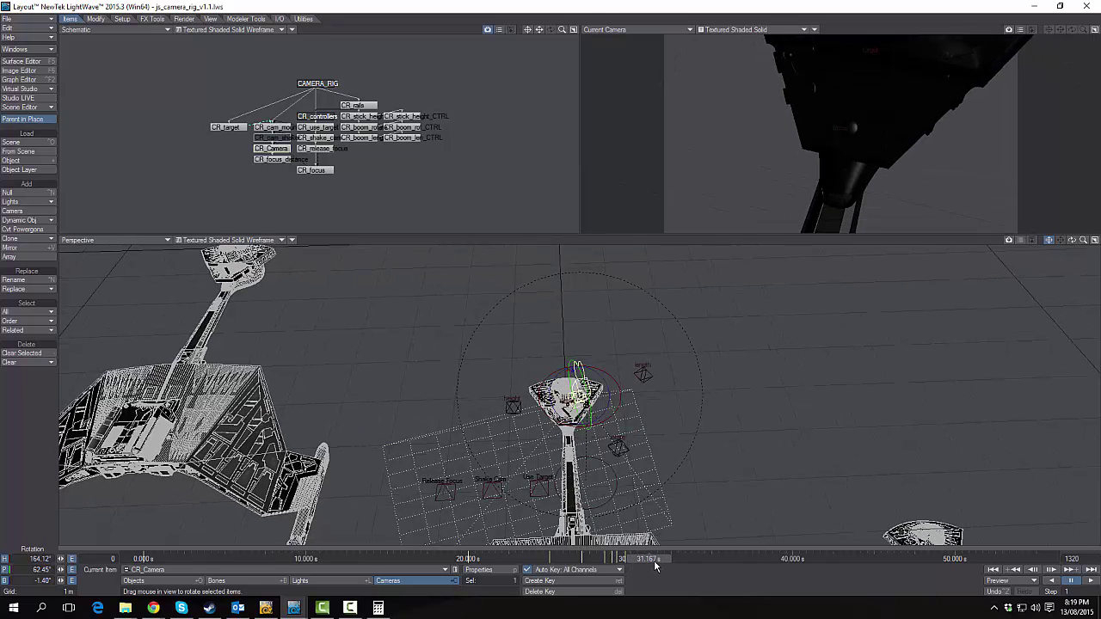
left_click_drag(655, 565, 640, 565)
left_click_drag(590, 418, 593, 371)
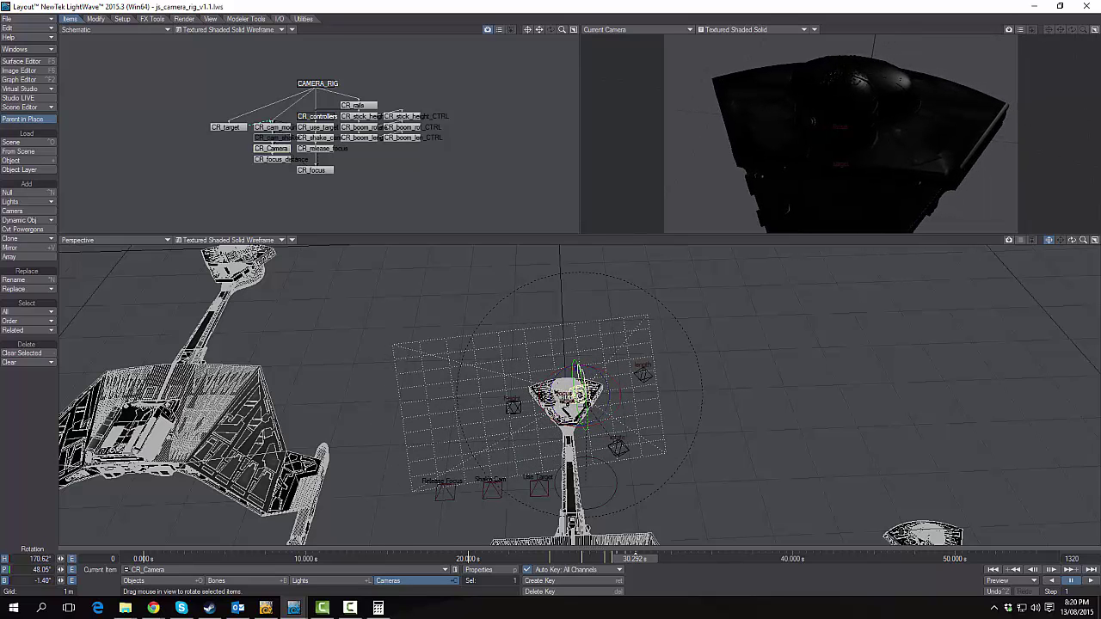
- Select CR_rails, check the Klingon battle video past 0:32 in Chrome, and return to LightWave Layout
left_click(612, 487)
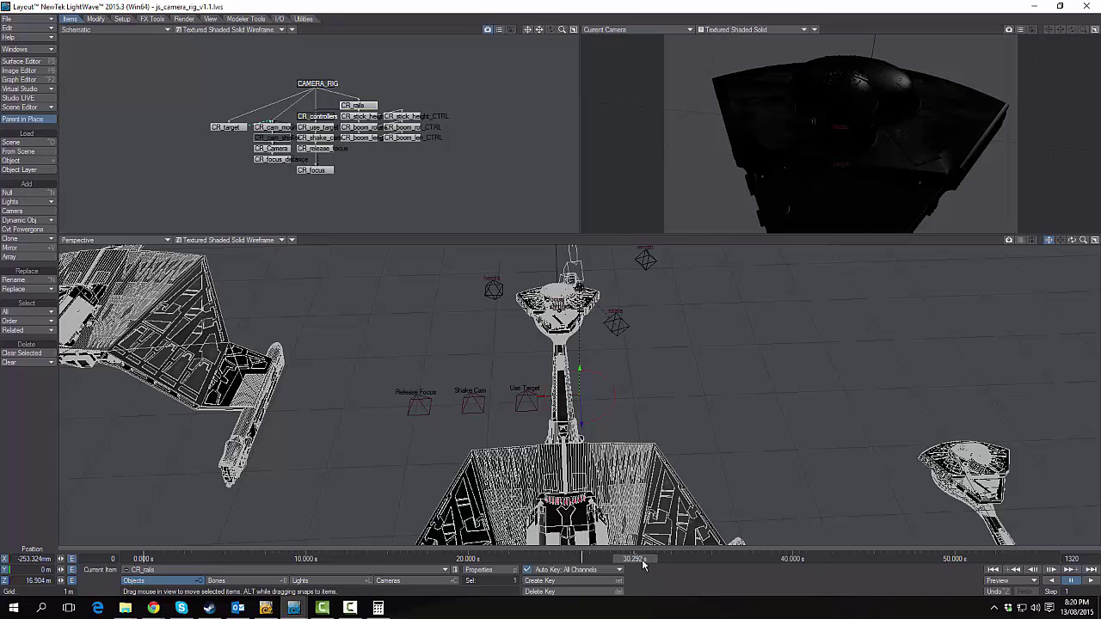
key("alt+Tab")
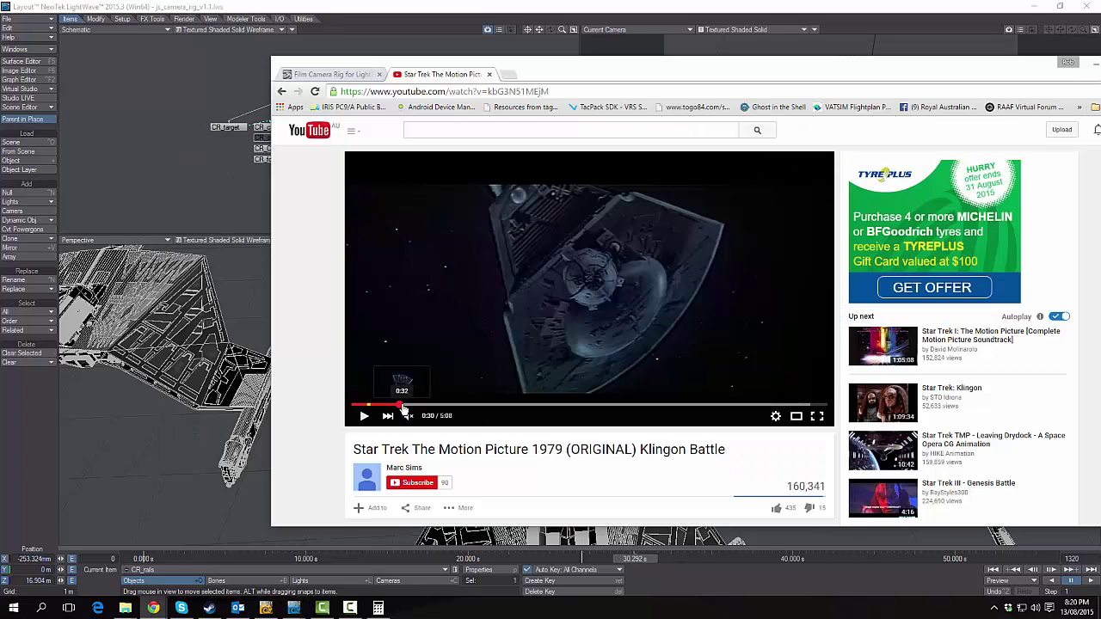
left_click_drag(404, 408, 428, 417)
key("alt+Tab")
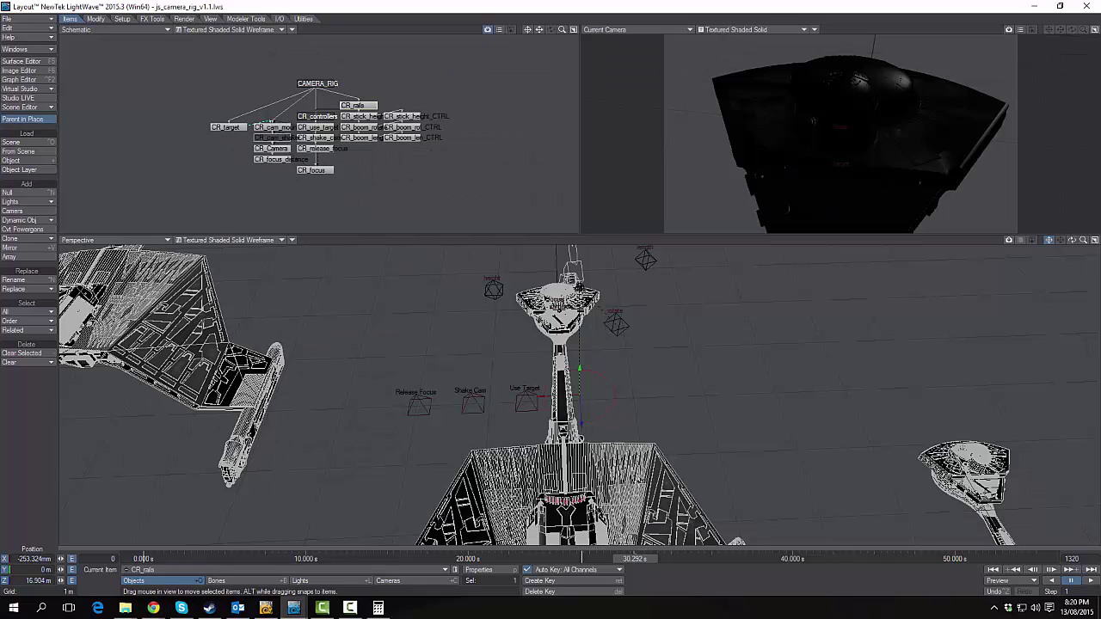
key("alt+Tab")
key("alt+Tab")
- At 50 s, move CR_rails along Z to behind the ships and set CR_Camera's pitch to about 8.4°
left_click_drag(642, 560, 956, 558)
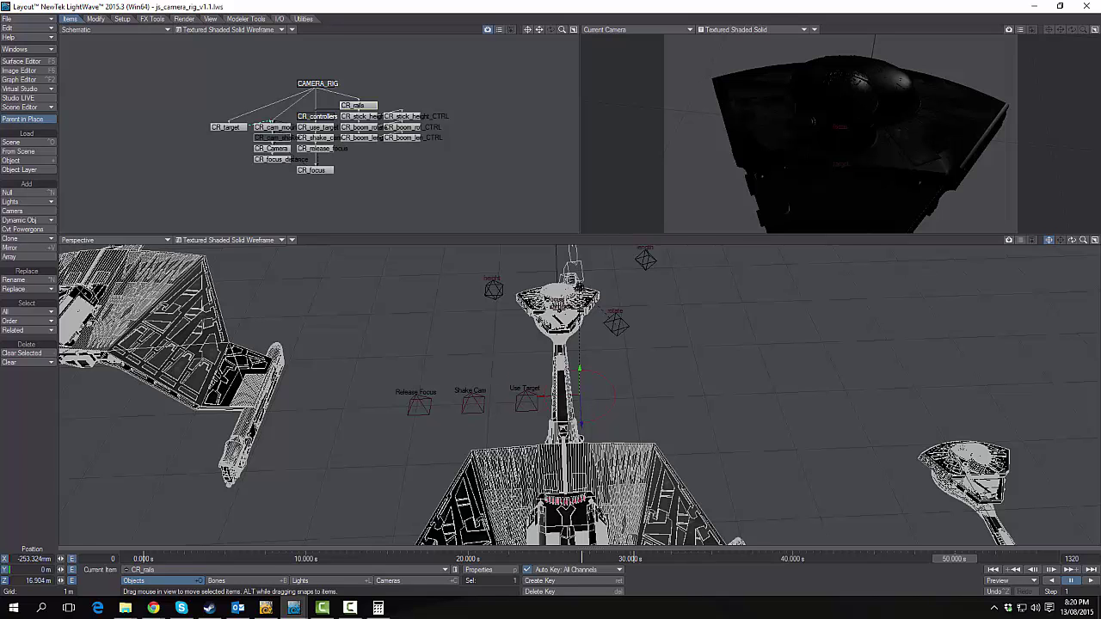
left_click_drag(582, 424, 582, 483)
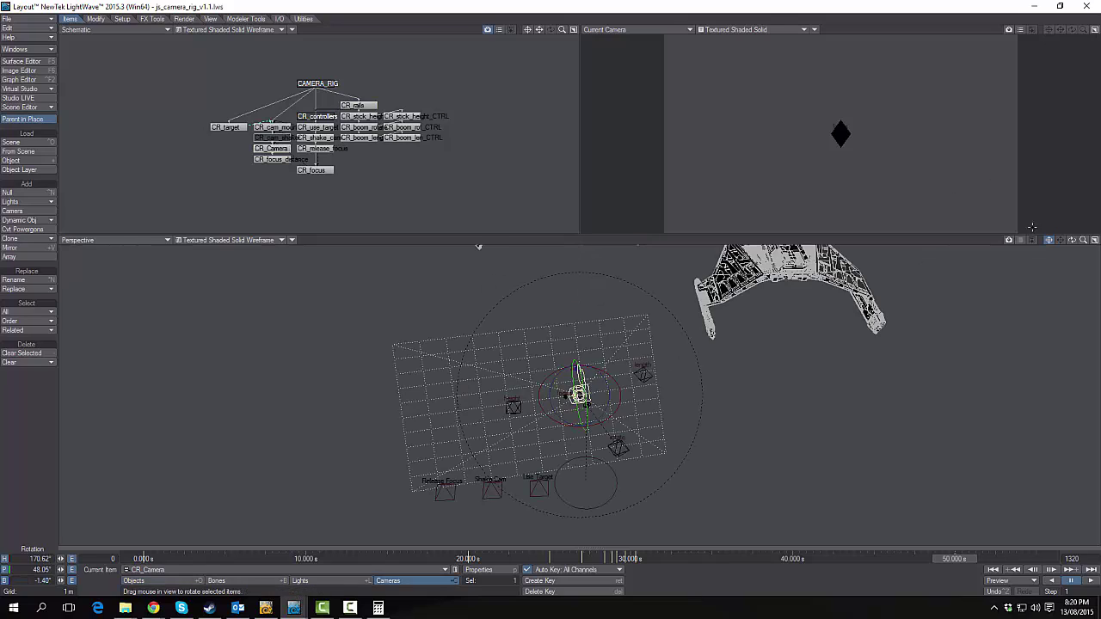
left_click_drag(1072, 241, 738, 343)
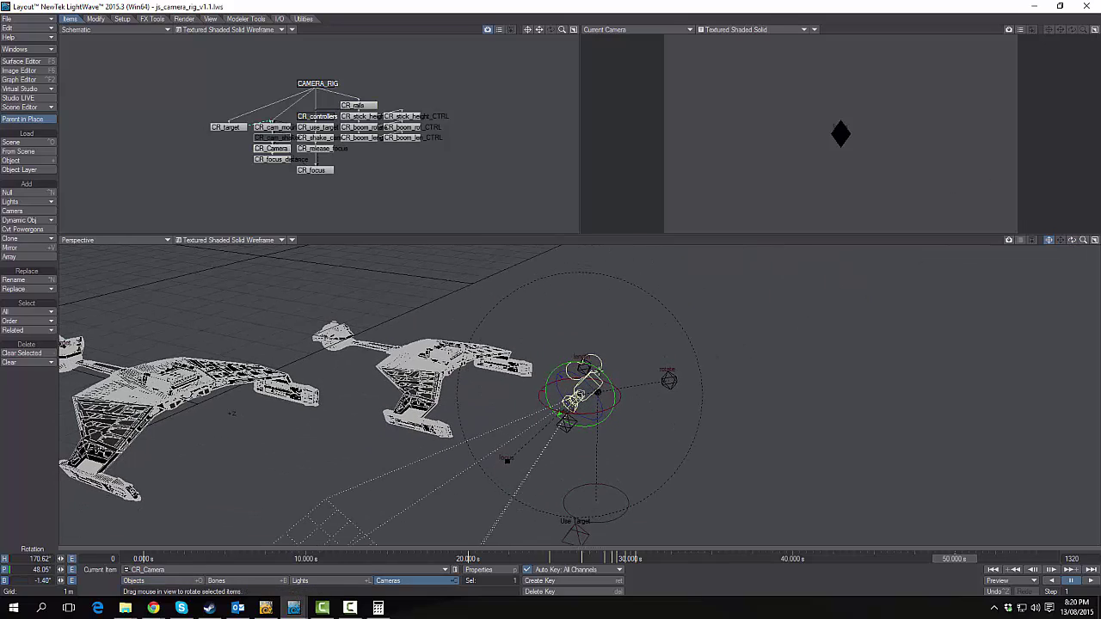
left_click_drag(559, 415, 549, 396)
- Turn CR_boom_rotate to heading about 179.9° at 50 s
left_click(668, 380)
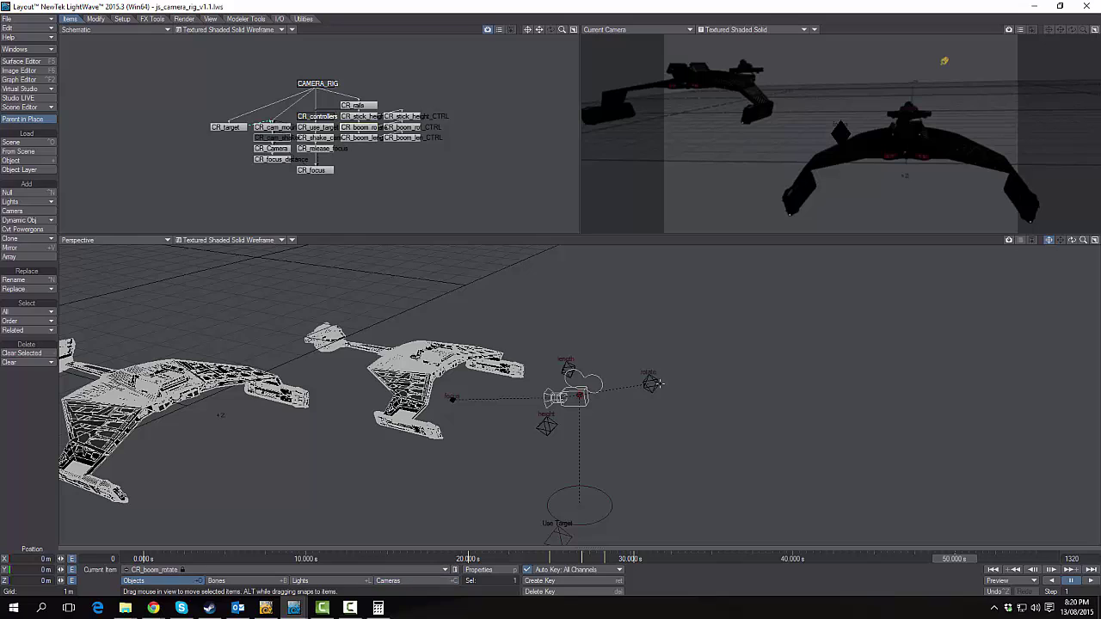
left_click_drag(601, 411, 589, 413)
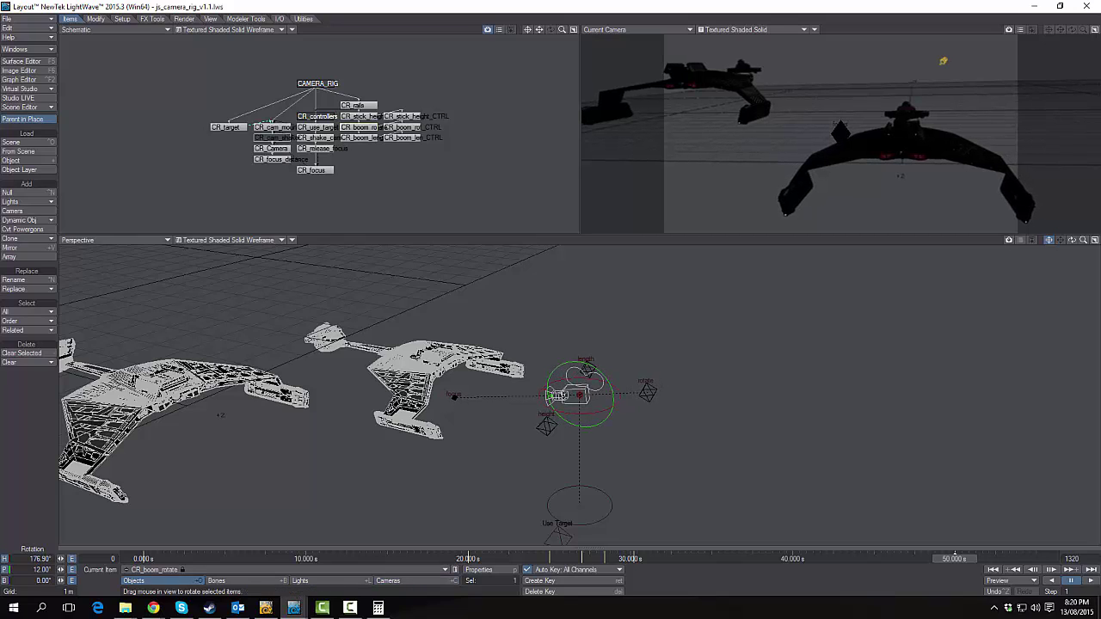
left_click_drag(682, 381, 686, 380)
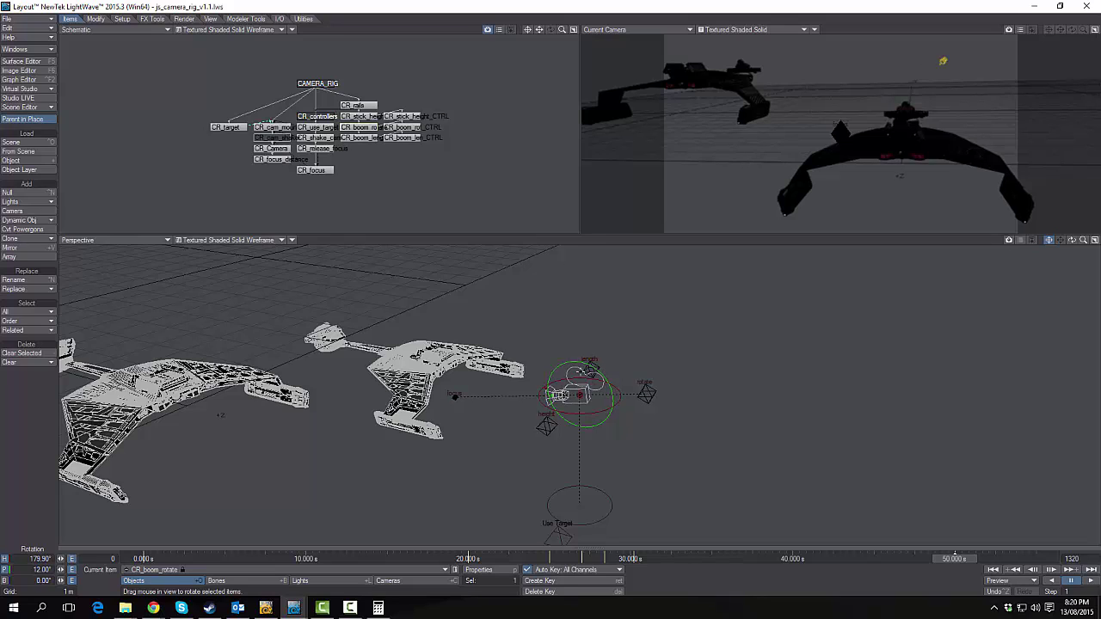
- Extend CR_boom_length to about 663 mm along Z at 50 s
left_click(592, 369)
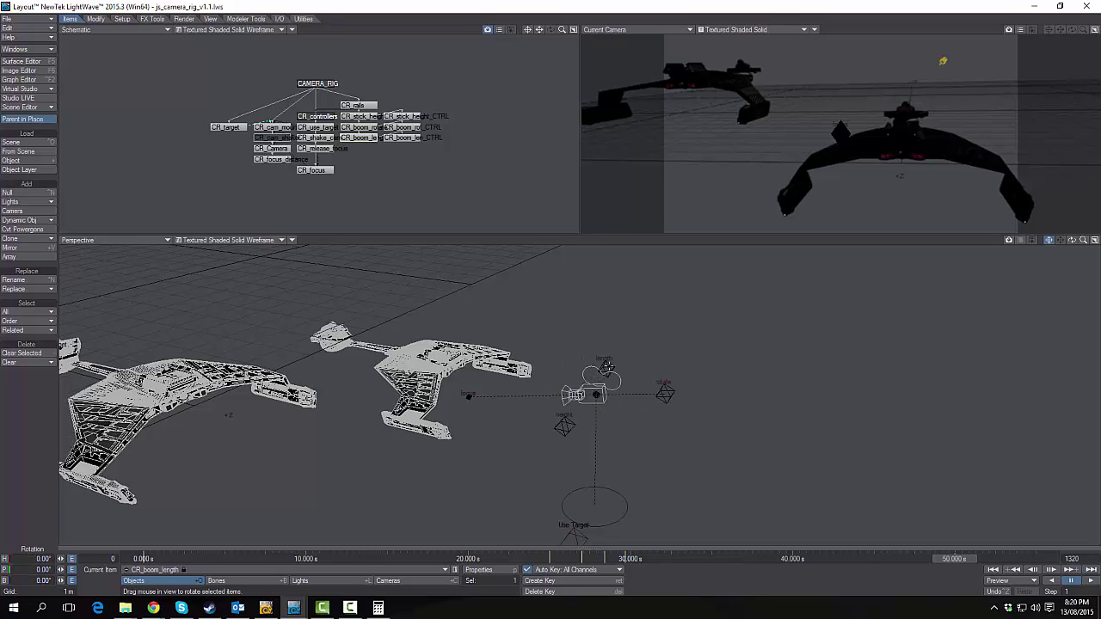
key("t")
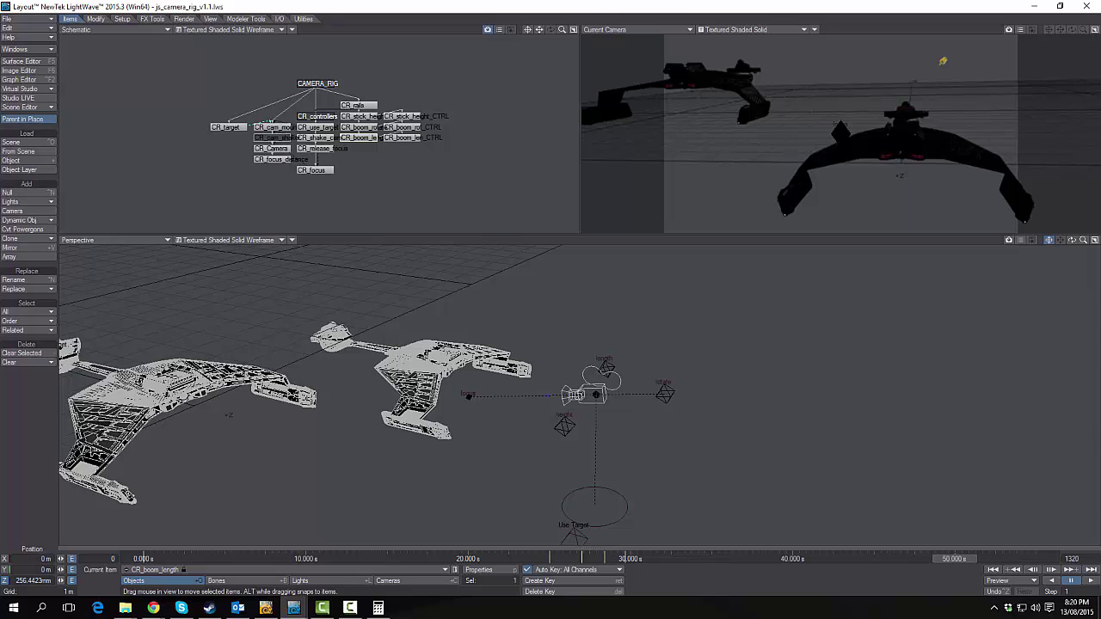
left_click_drag(535, 395, 508, 395)
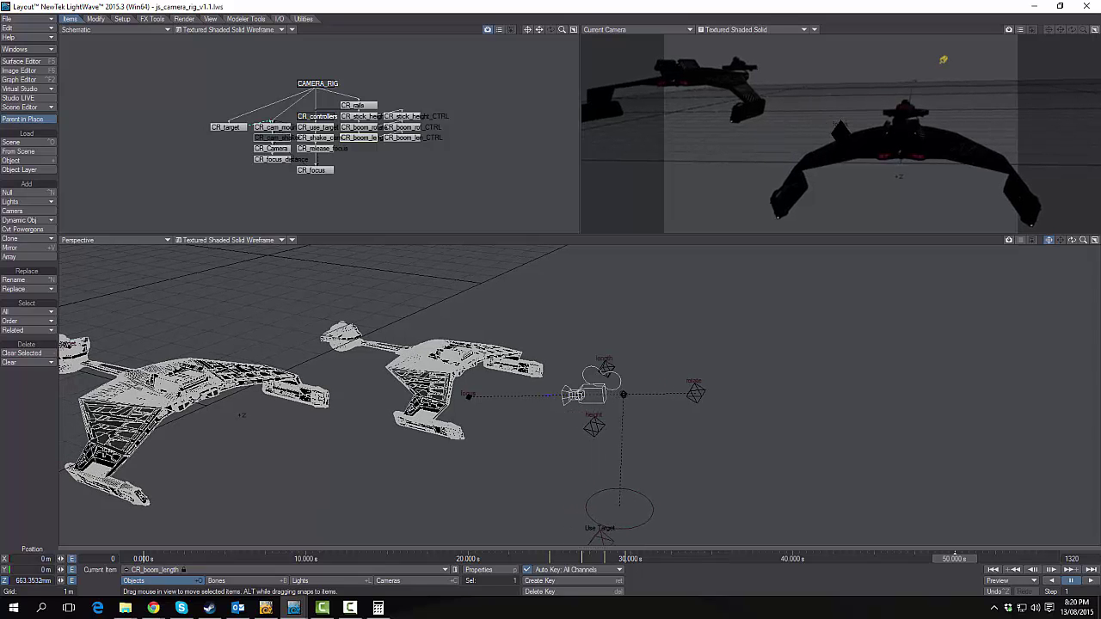
- Turn CR_Camera to heading about 176.9° at 50 s, towards the middle ship
key("y")
left_click(601, 393)
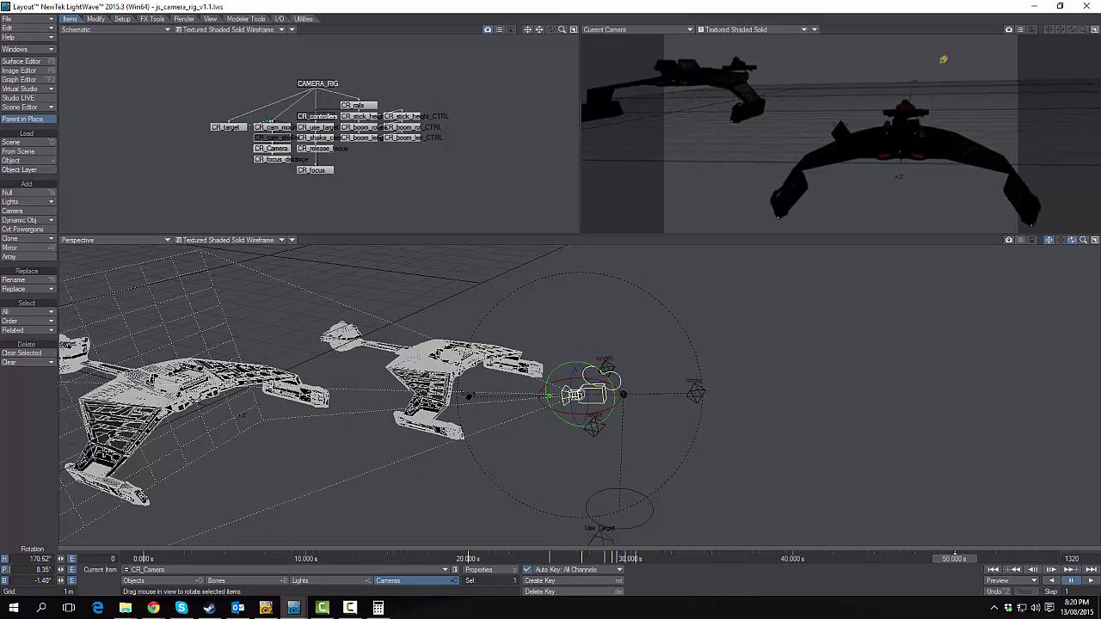
left_click_drag(1072, 241, 1006, 282)
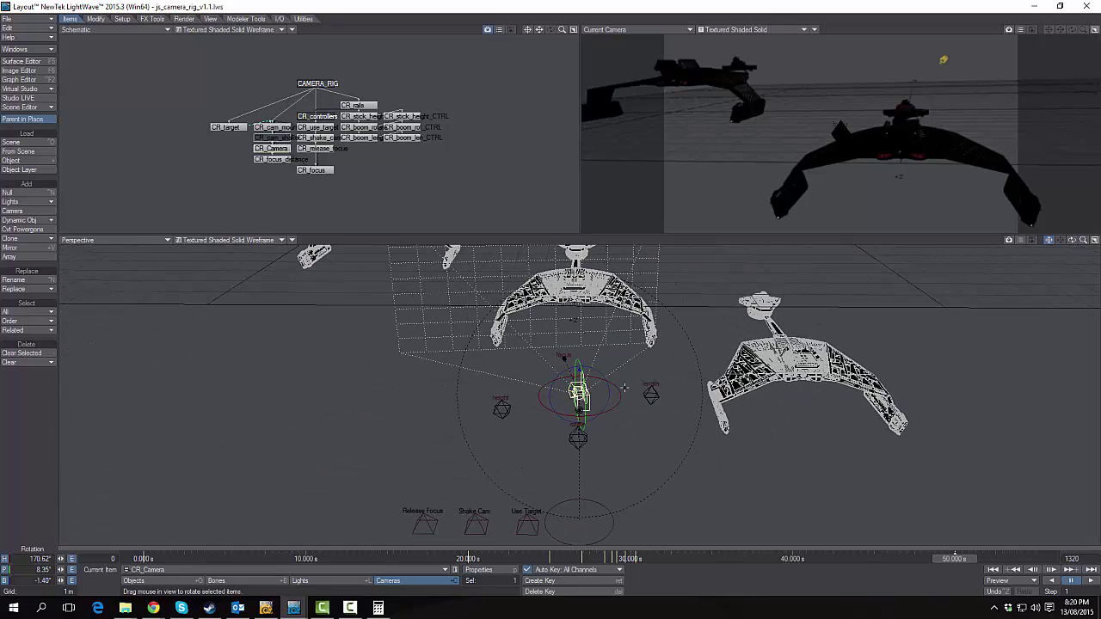
left_click_drag(578, 416, 599, 416)
left_click_drag(473, 255, 475, 254)
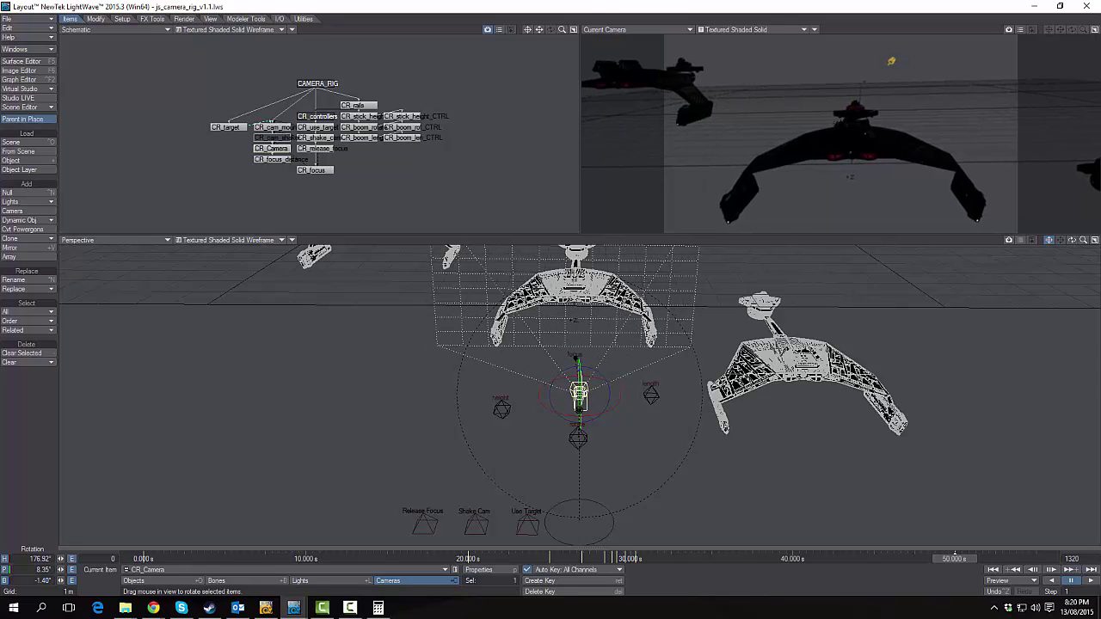
- Move CR_rails farther from the ships to about 45.5 m along Z at 50 s
left_click(604, 507)
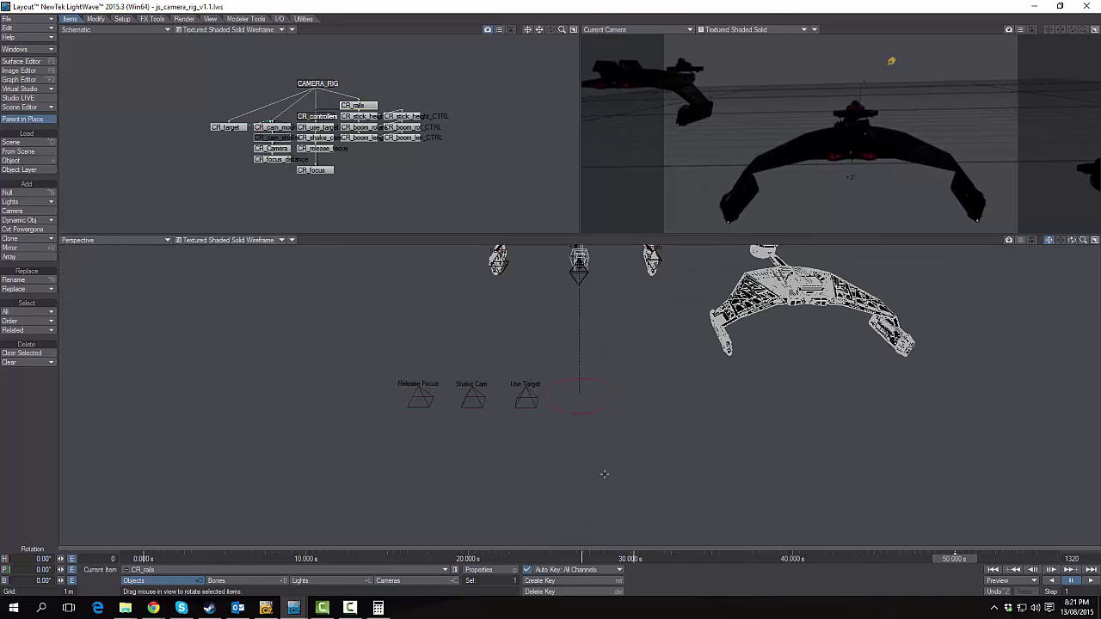
key("t")
left_click_drag(579, 412, 579, 444)
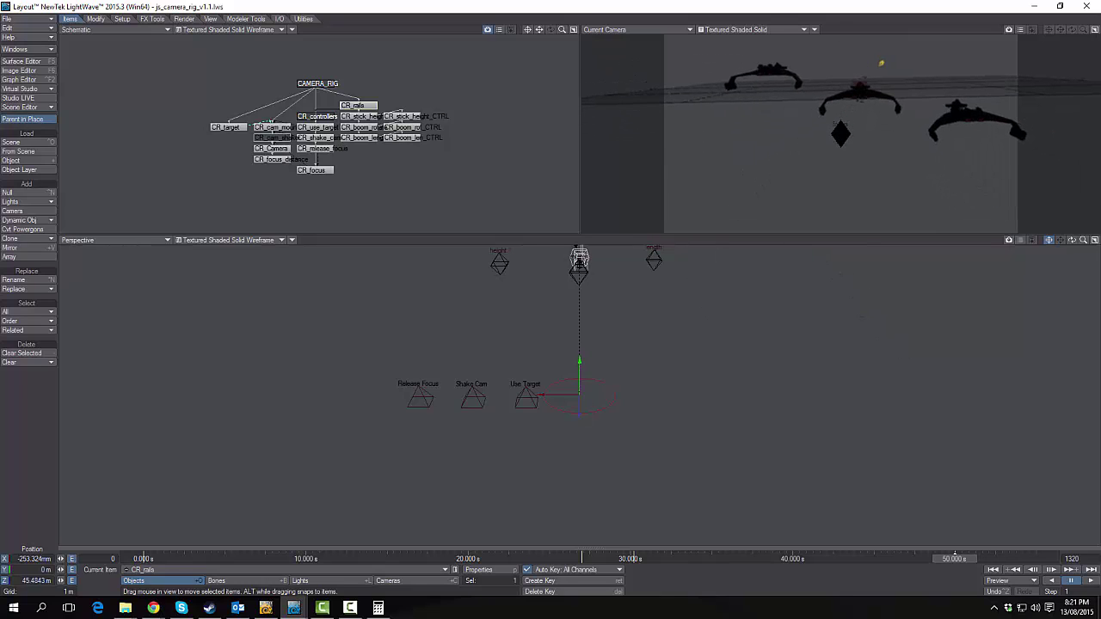
- Tilt CR_boom_rotate to pitch about -3.7° at 50 s
left_click_drag(1071, 240, 997, 275)
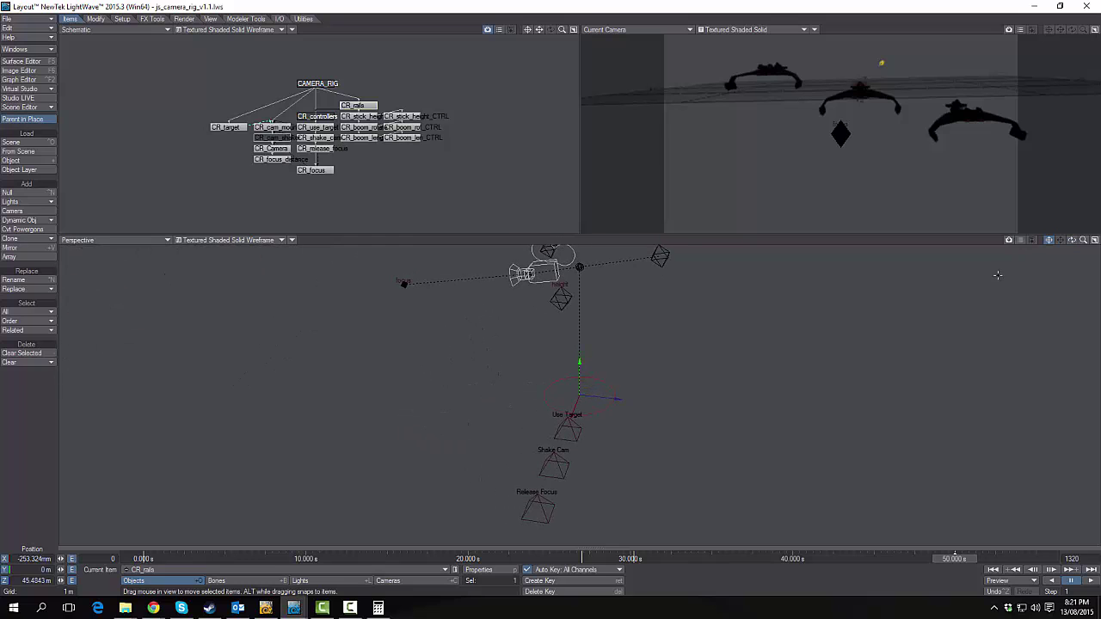
left_click(660, 255)
key("y")
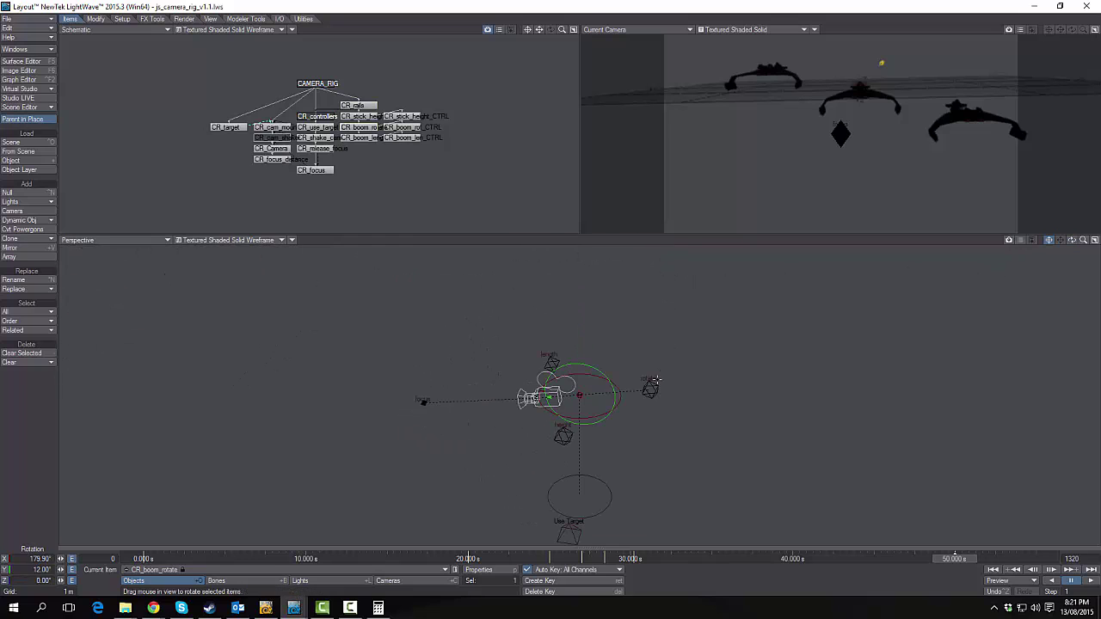
left_click_drag(605, 373, 605, 349)
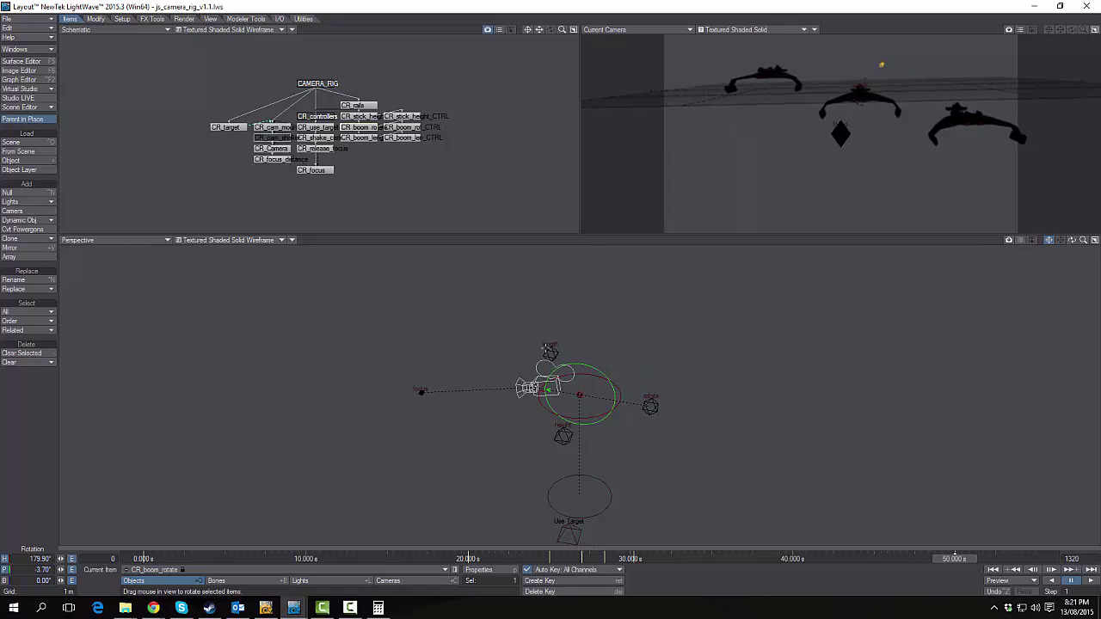
- Extend CR_boom_length to about 1.48 m along Z at 50 s
left_click(548, 389)
key("t")
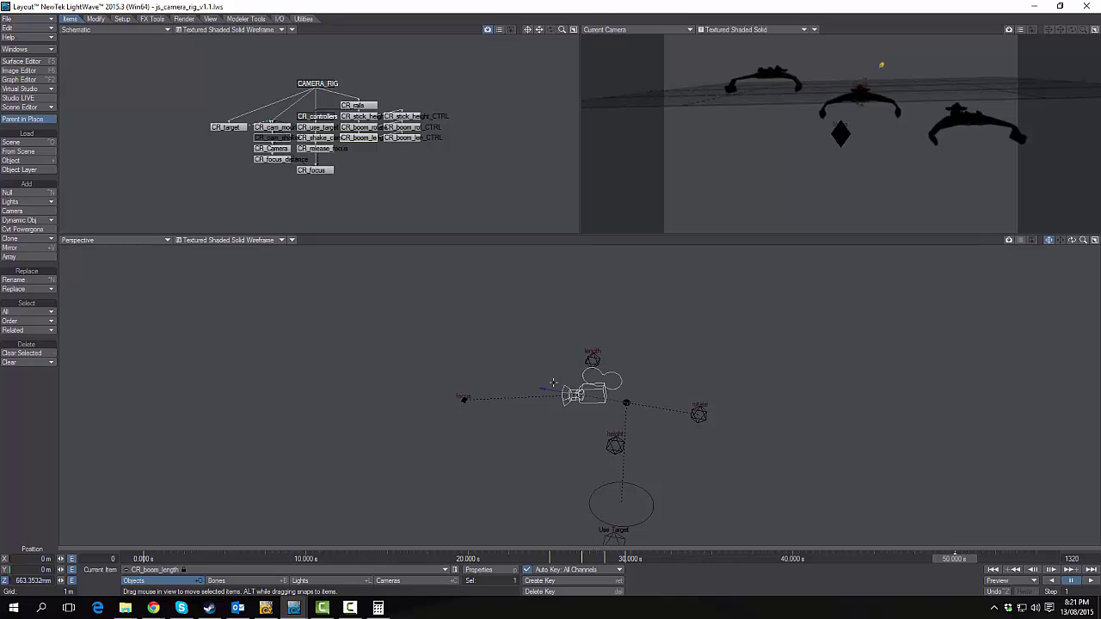
left_click_drag(544, 389, 484, 380)
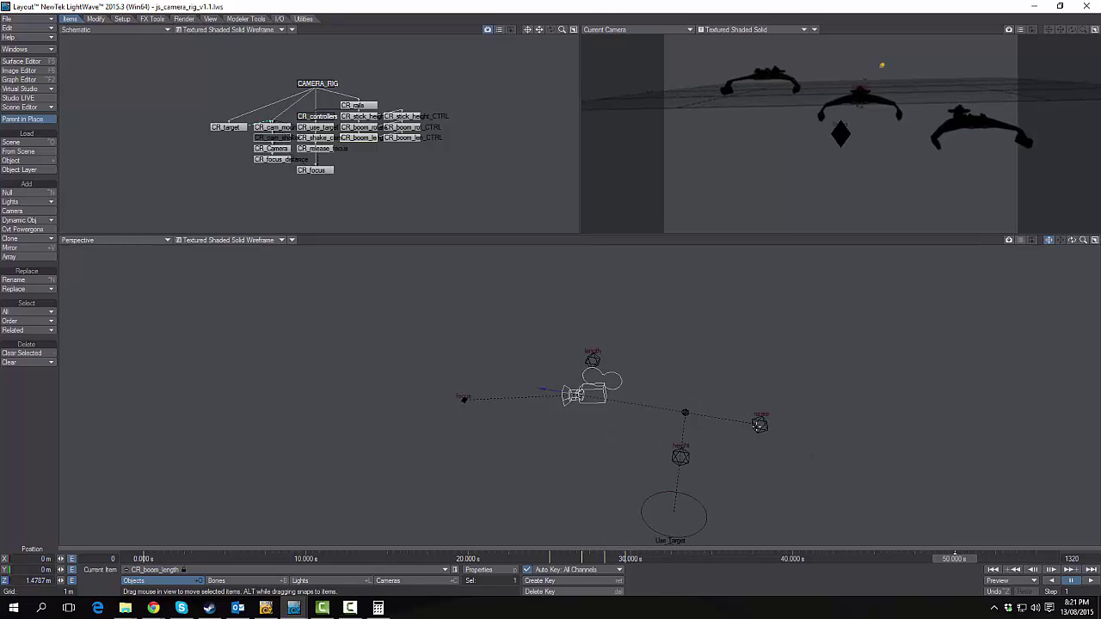
- Raise the boom by setting CR_boom_rotate's pitch to about -35.5° at 50 s
left_click(756, 425)
key("y")
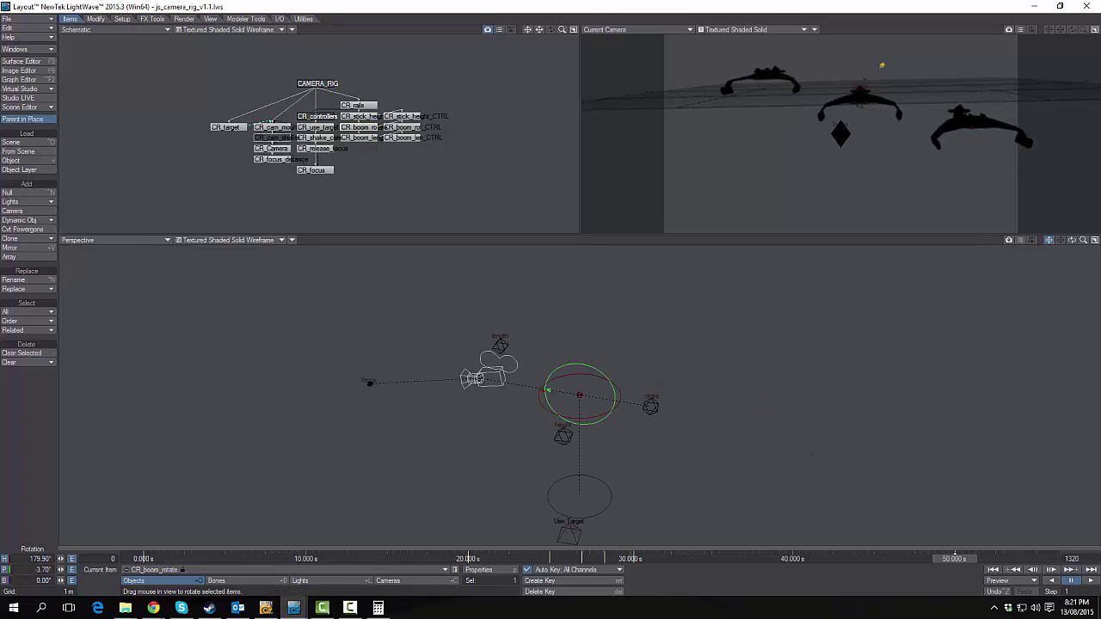
left_click_drag(548, 389, 553, 376)
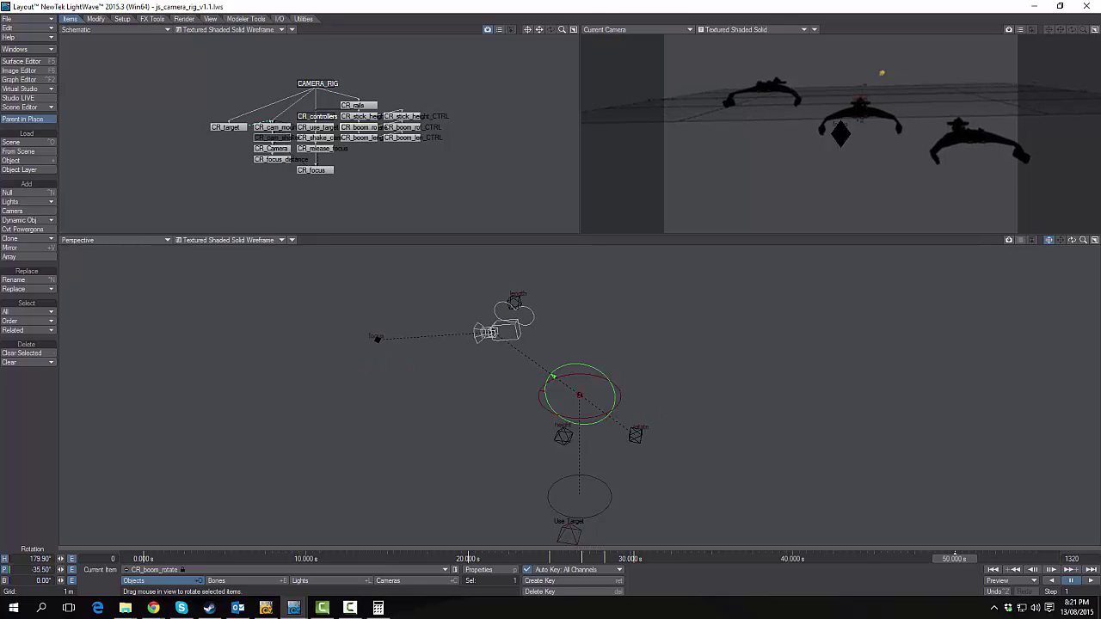
- Rotate CR_Camera to heading about 179.8° and level its bank to about -0.2° at 50 s
left_click(496, 326)
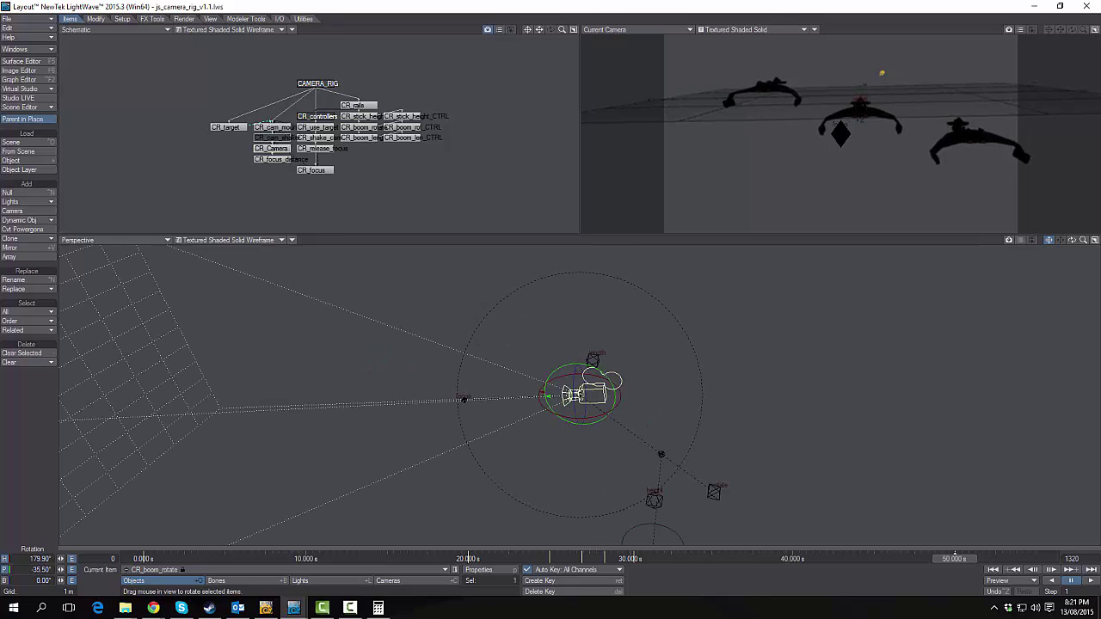
left_click_drag(1071, 240, 1073, 241)
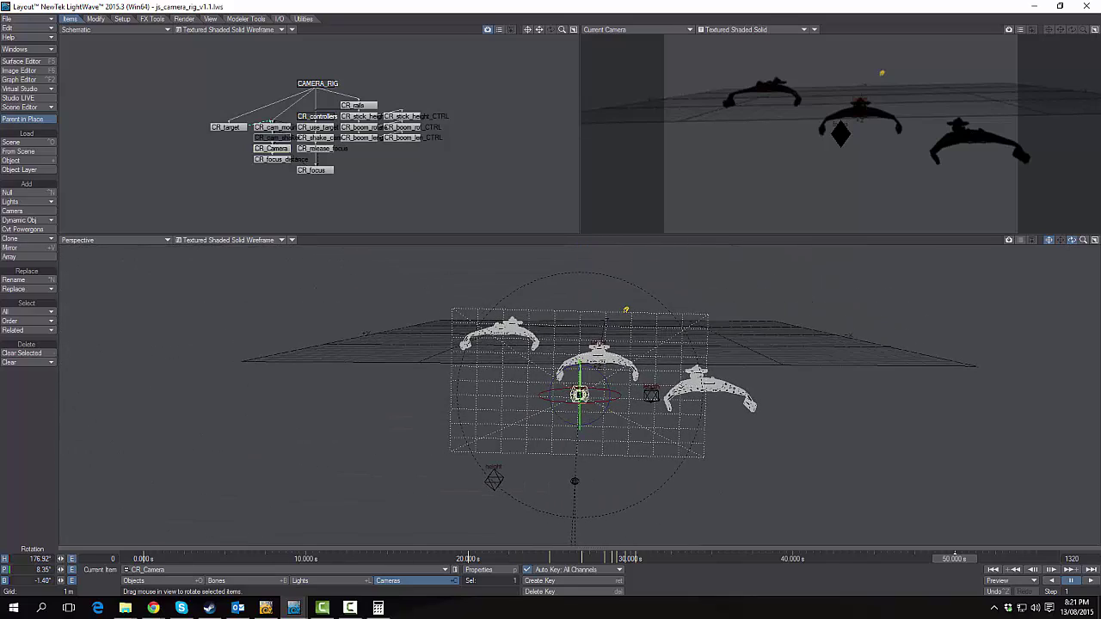
left_click_drag(579, 396, 584, 396)
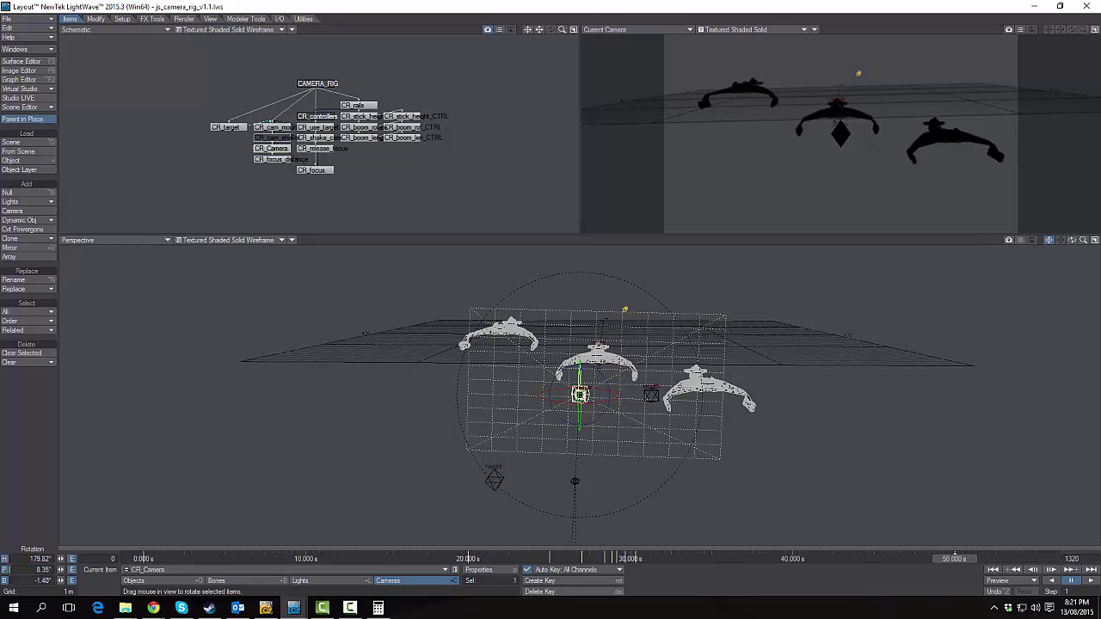
right_click_drag(584, 396, 586, 396)
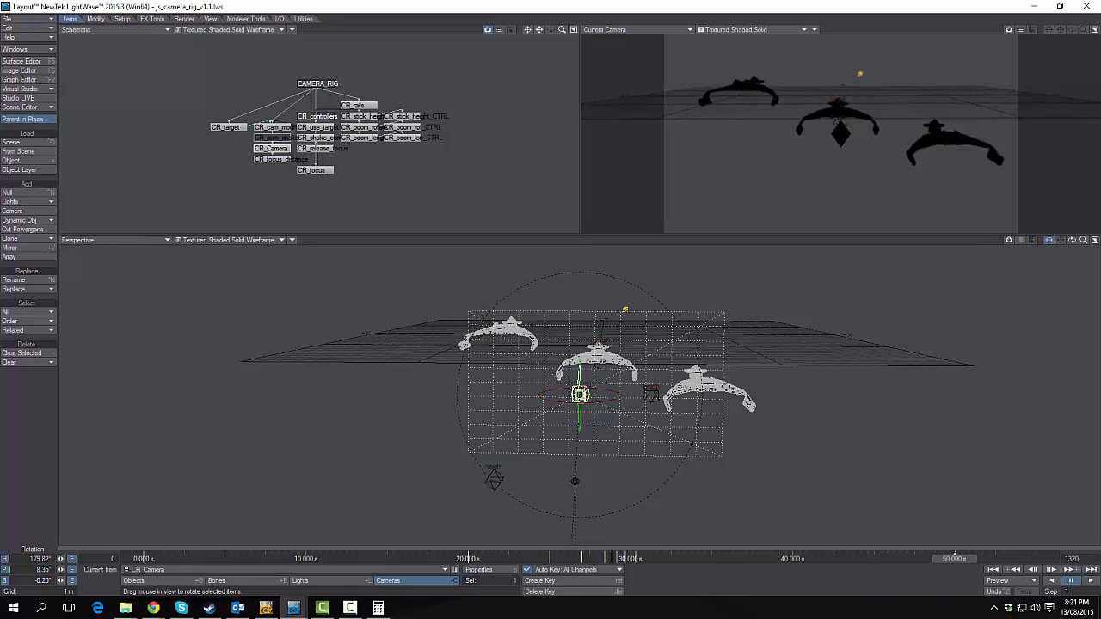
- Move CR_focus_distance out to about 26.27 m along Z at 50 s, toward the ships
left_click_drag(1071, 241, 989, 281)
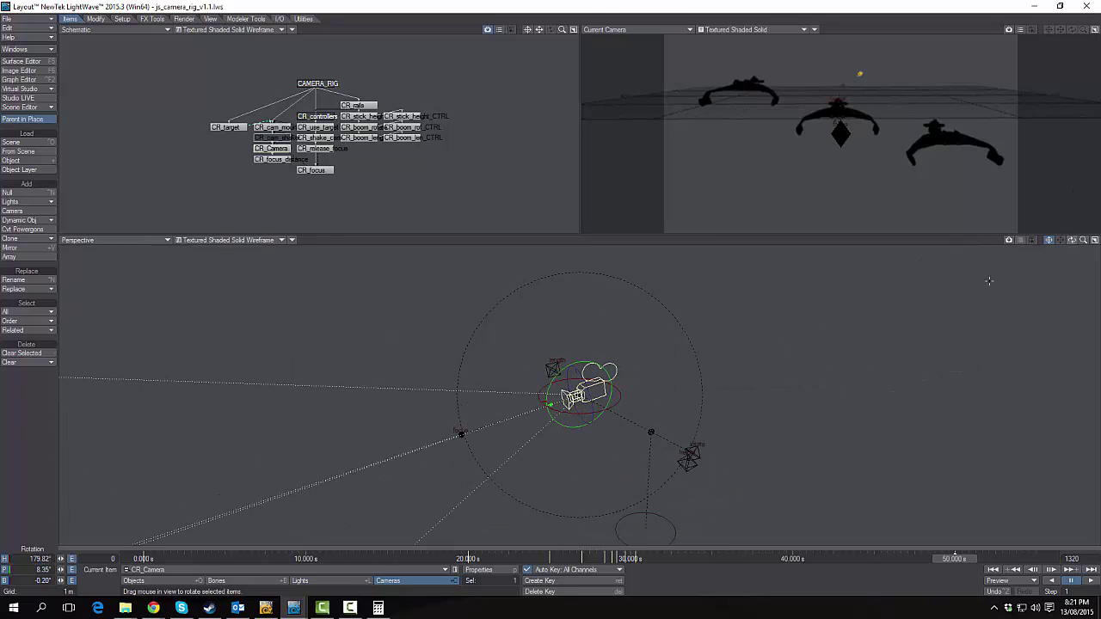
left_click(458, 433)
key("t")
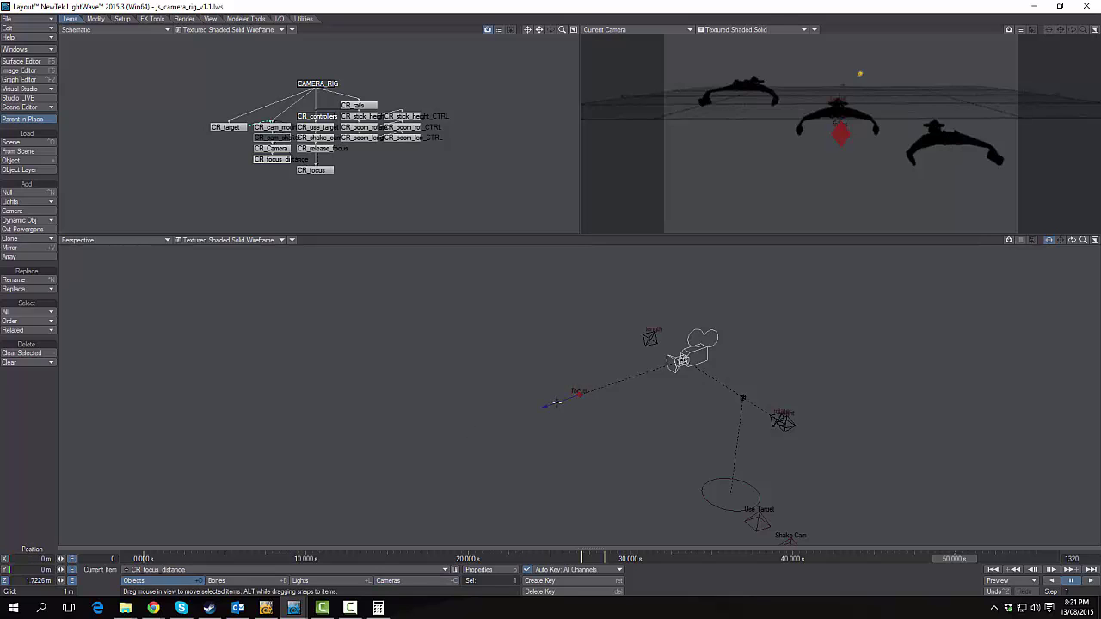
left_click_drag(547, 406, 270, 476)
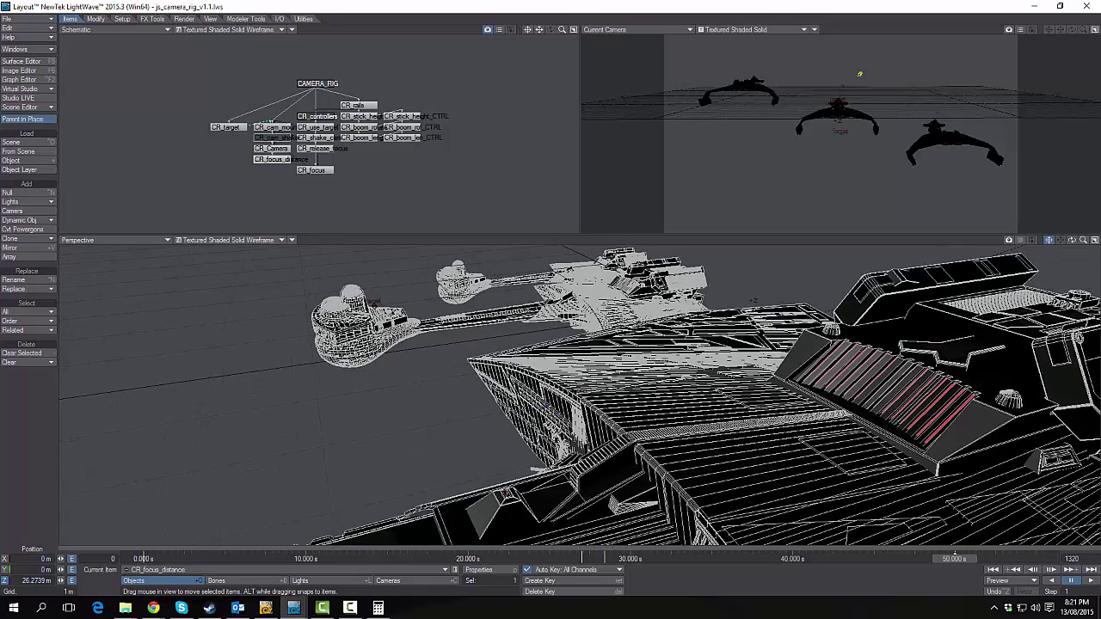
left_click_drag(1082, 242, 1072, 245)
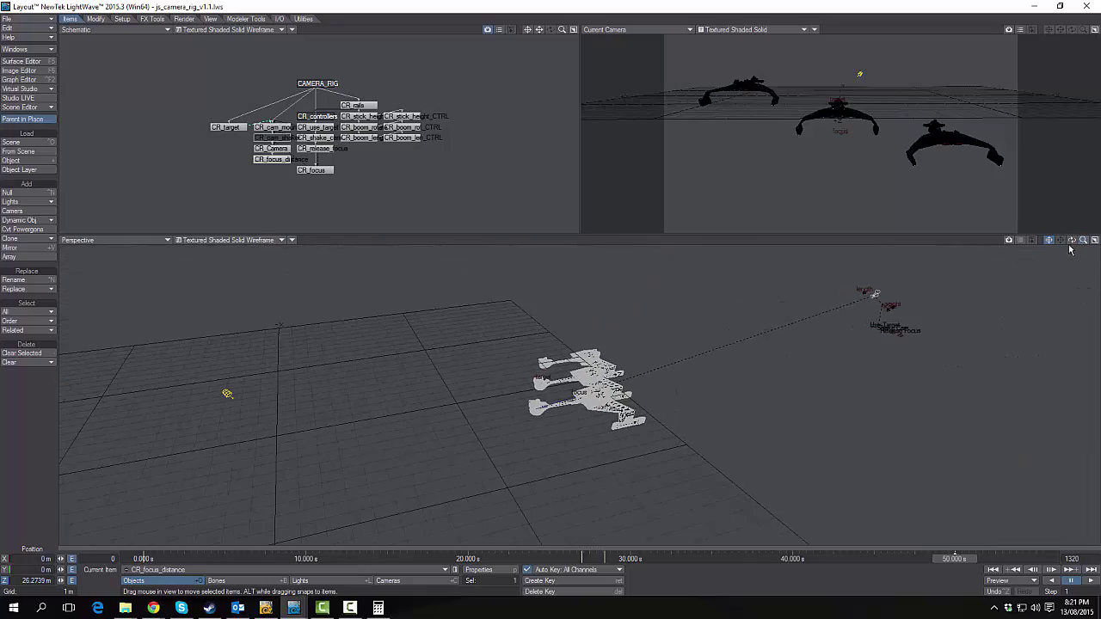
- Scrub the animation to about 31.08 s and compare it with the Klingon battle reference video in the browser at 0:46
left_click_drag(960, 559, 646, 558)
key("alt+Tab")
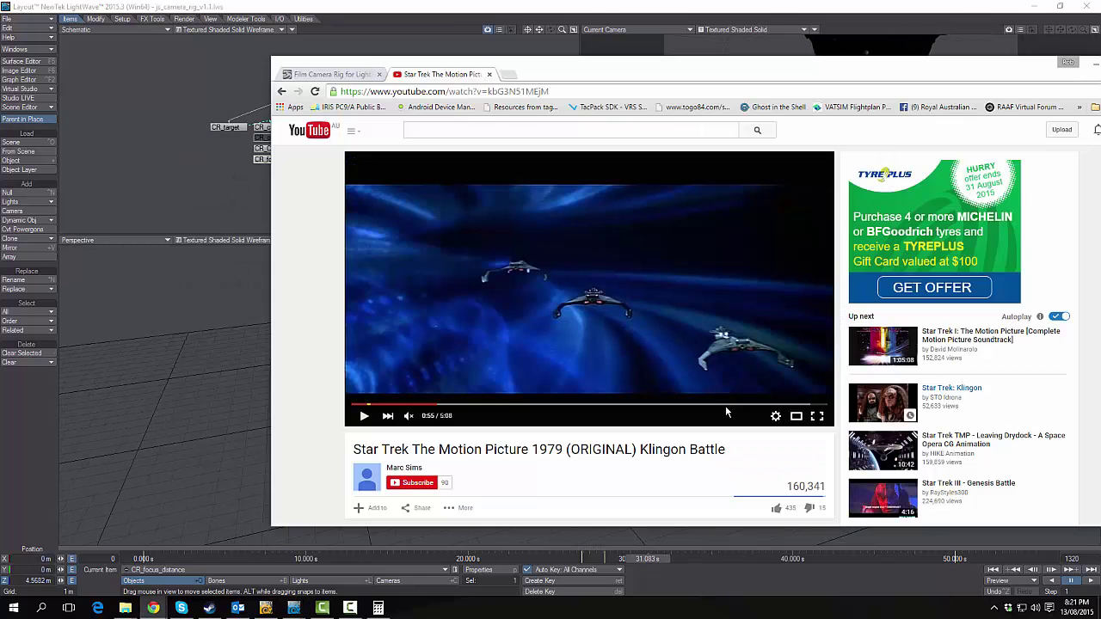
mouse_move(437, 409)
left_mouse_down()
mouse_move(414, 407)
mouse_move(425, 409)
left_mouse_up()
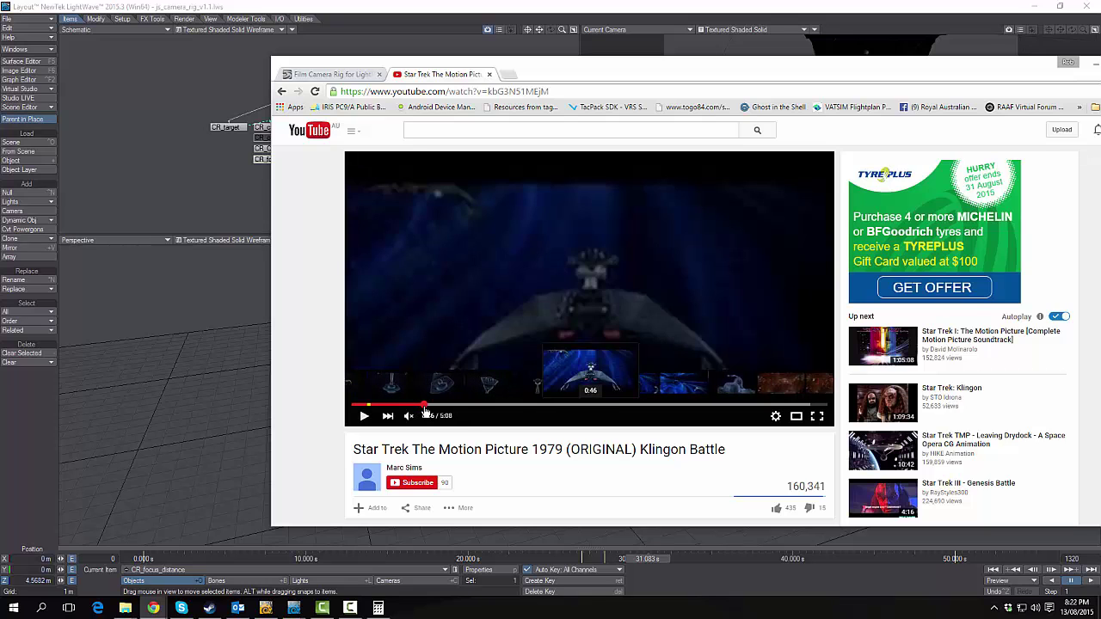
left_click(865, 40)
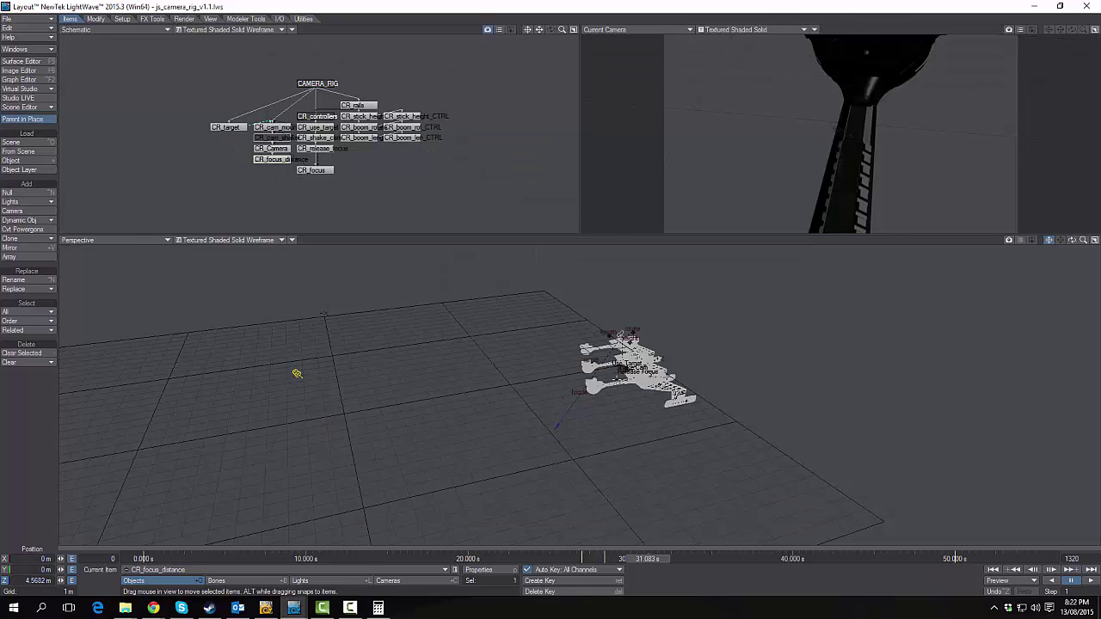
- Tilt CR_Camera to a pitch of about 33° at 31.083 s
left_click_drag(1083, 241, 1096, 241)
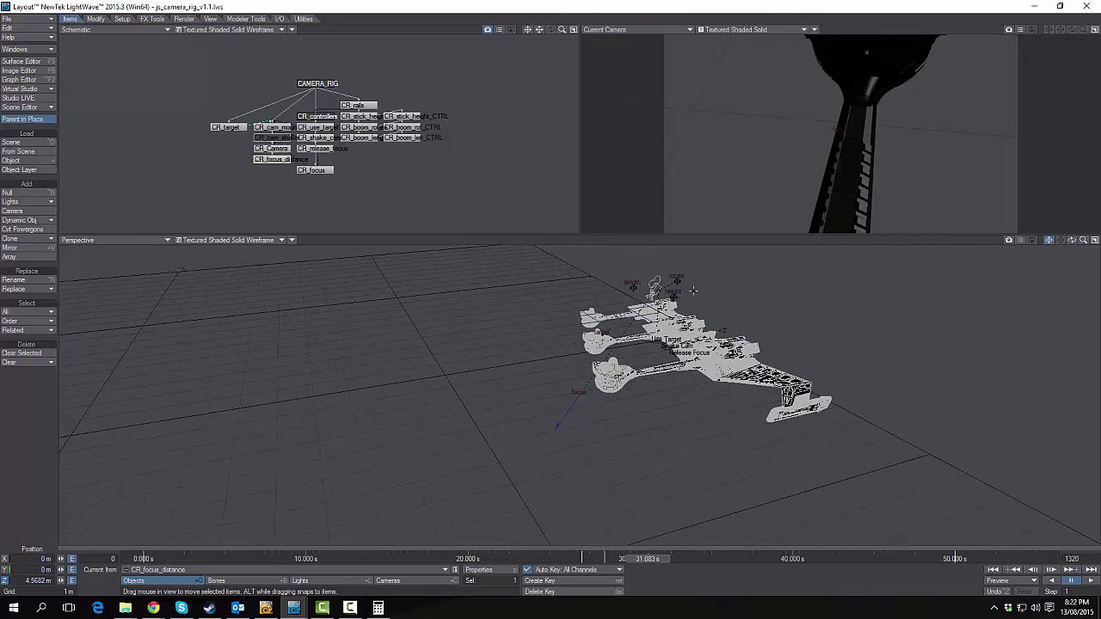
left_click(655, 287)
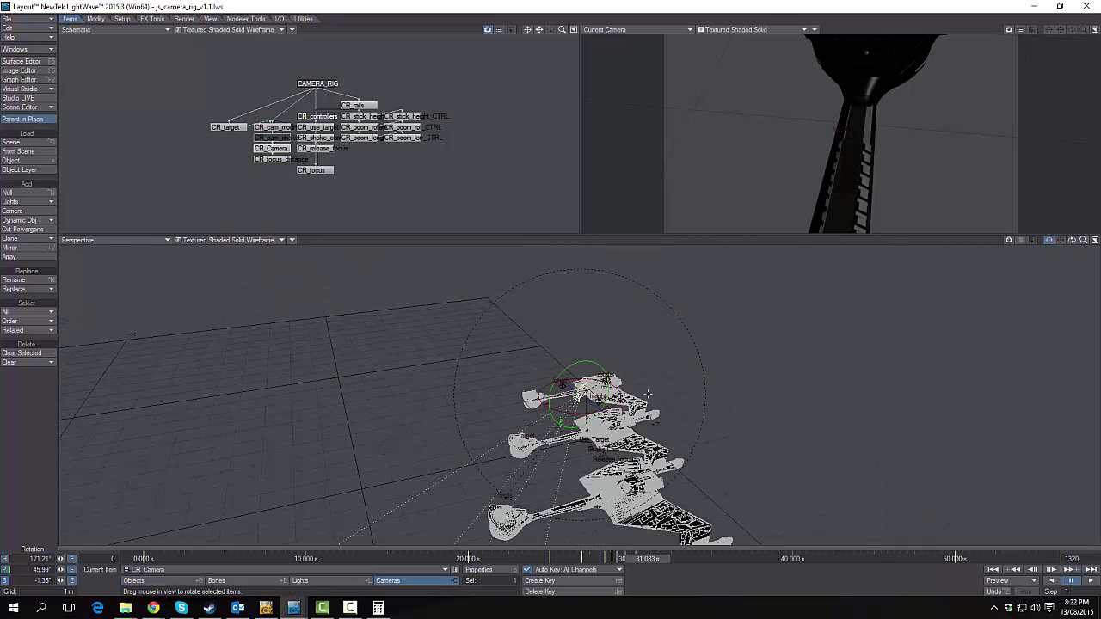
left_click_drag(561, 421, 557, 418)
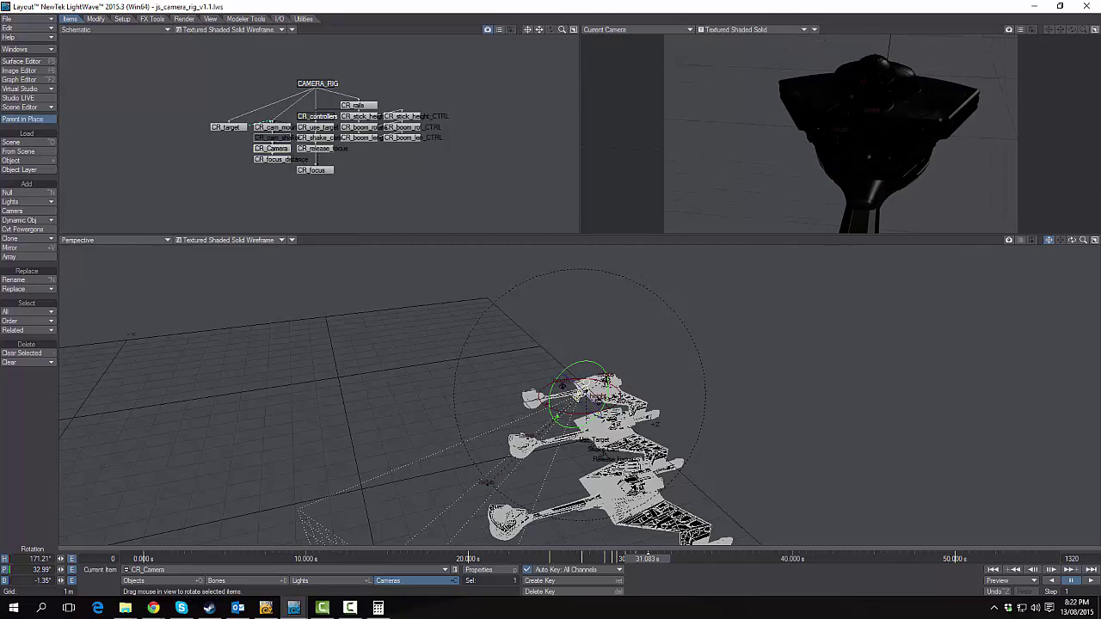
- Turn CR_Camera to a heading of about 175.1° at 31.083 s to bring the middle ship closer to centre frame
left_click_drag(1082, 241, 1096, 241)
left_click_drag(1072, 240, 1006, 286)
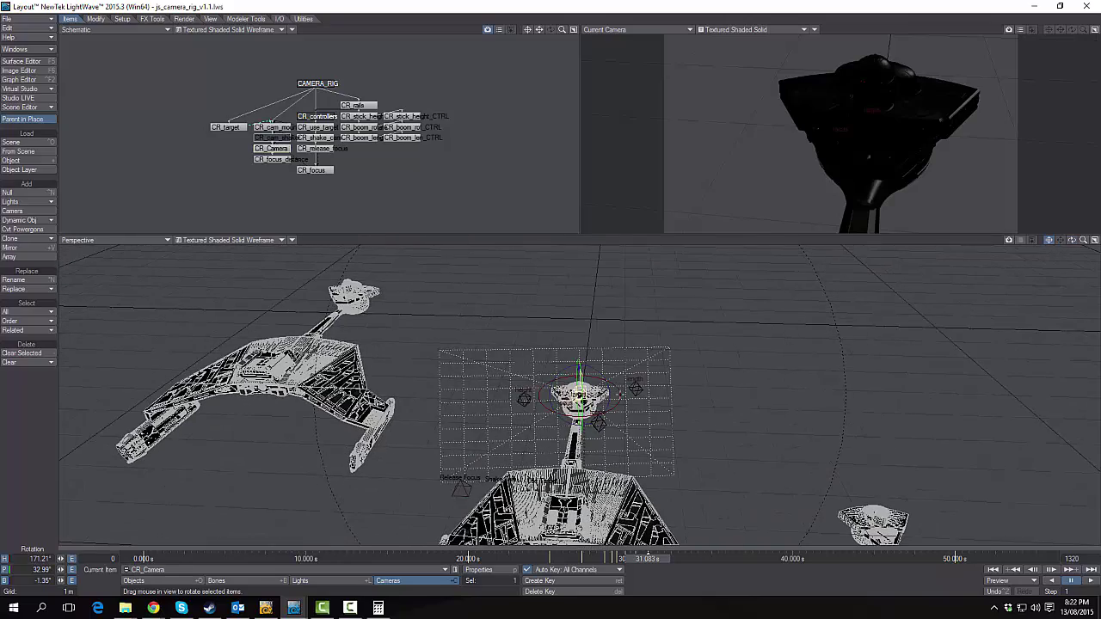
left_click_drag(581, 397, 591, 398)
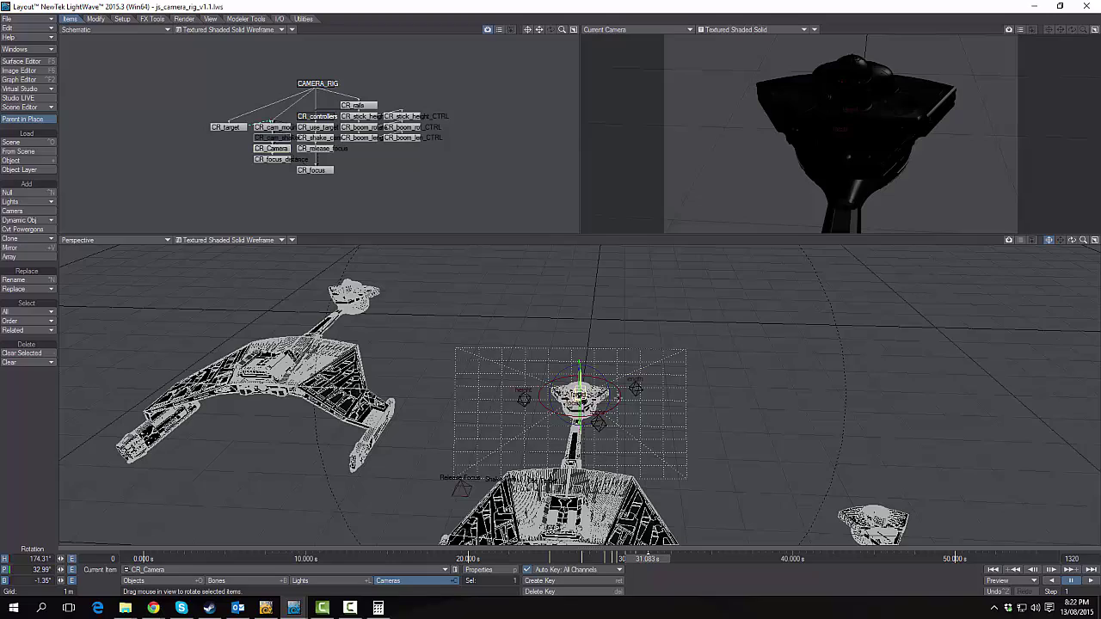
left_click_drag(594, 397, 597, 397)
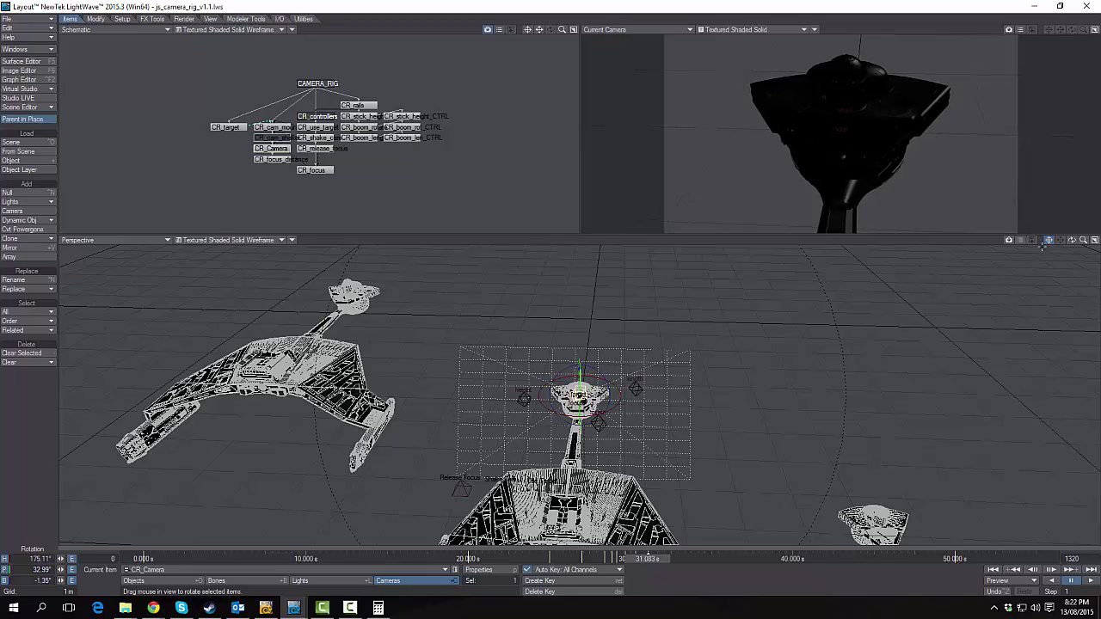
- Tilt CR_Camera to a pitch of about 19.4° at 33.458 s, framing the middle ship's head
left_click_drag(1072, 240, 1033, 247)
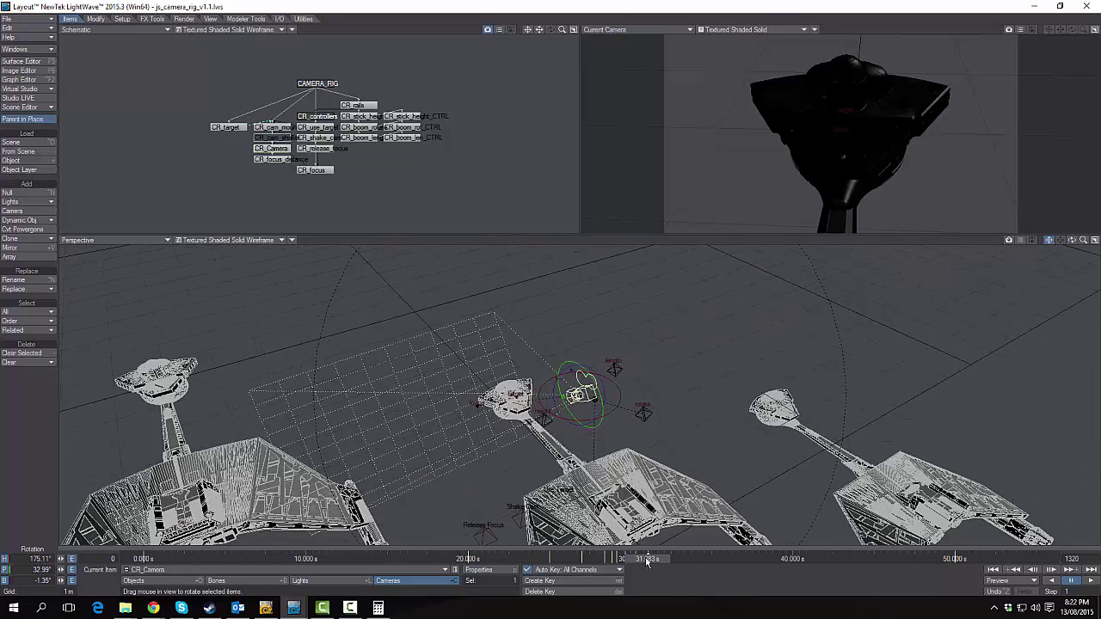
left_click_drag(647, 560, 670, 559)
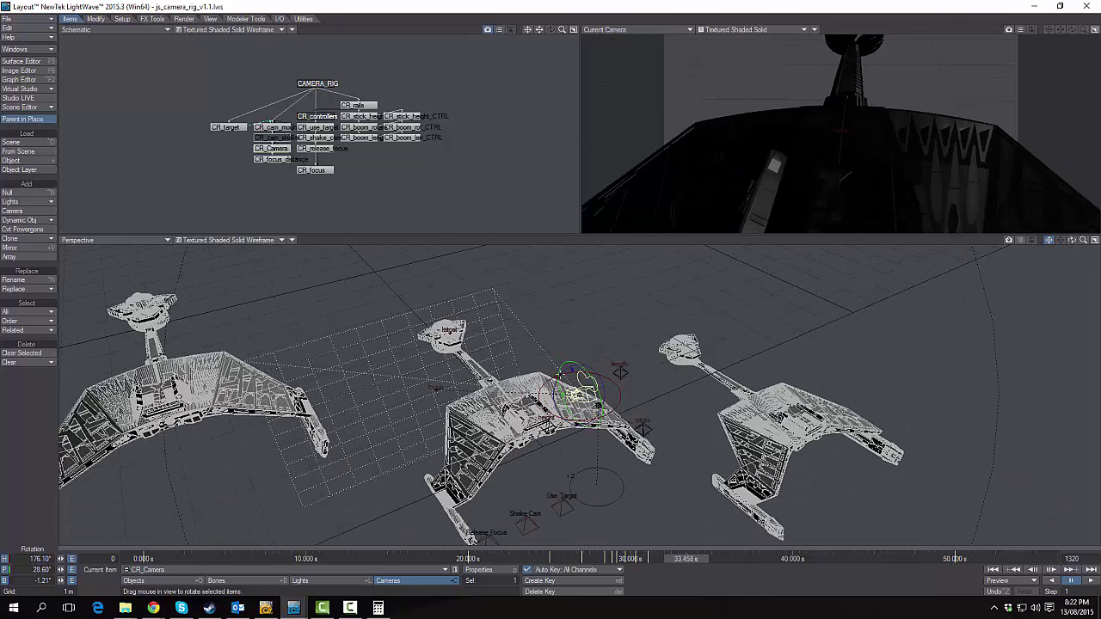
left_click_drag(562, 395, 564, 369)
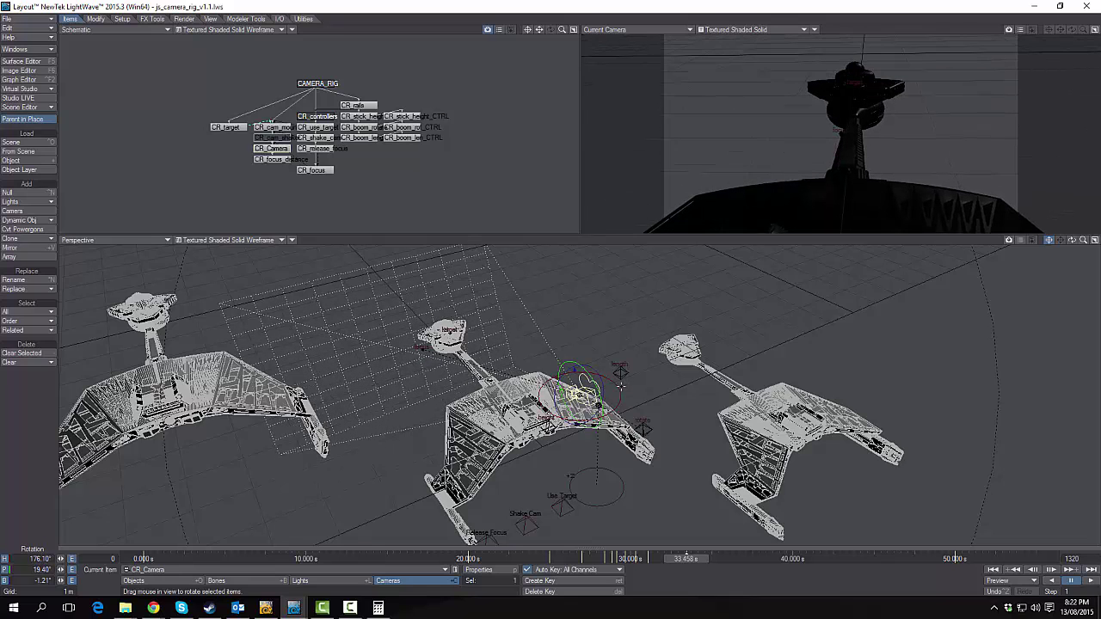